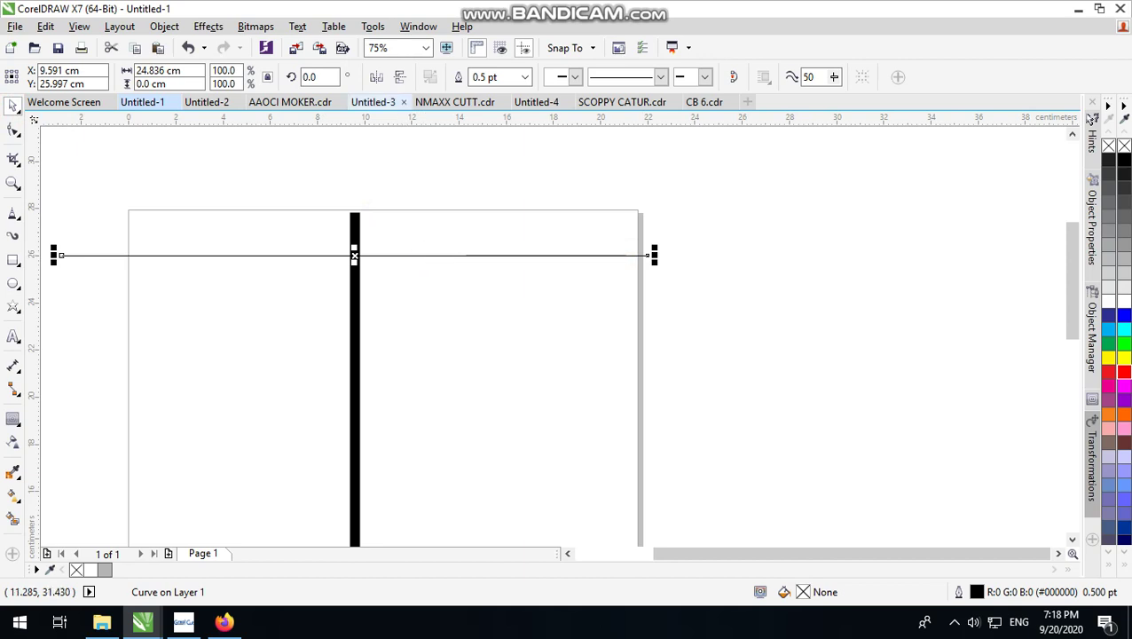
# - Convert the horizontal line to a curve and bend its middle segment upward into a shallow arc
pyautogui.click(14, 130)
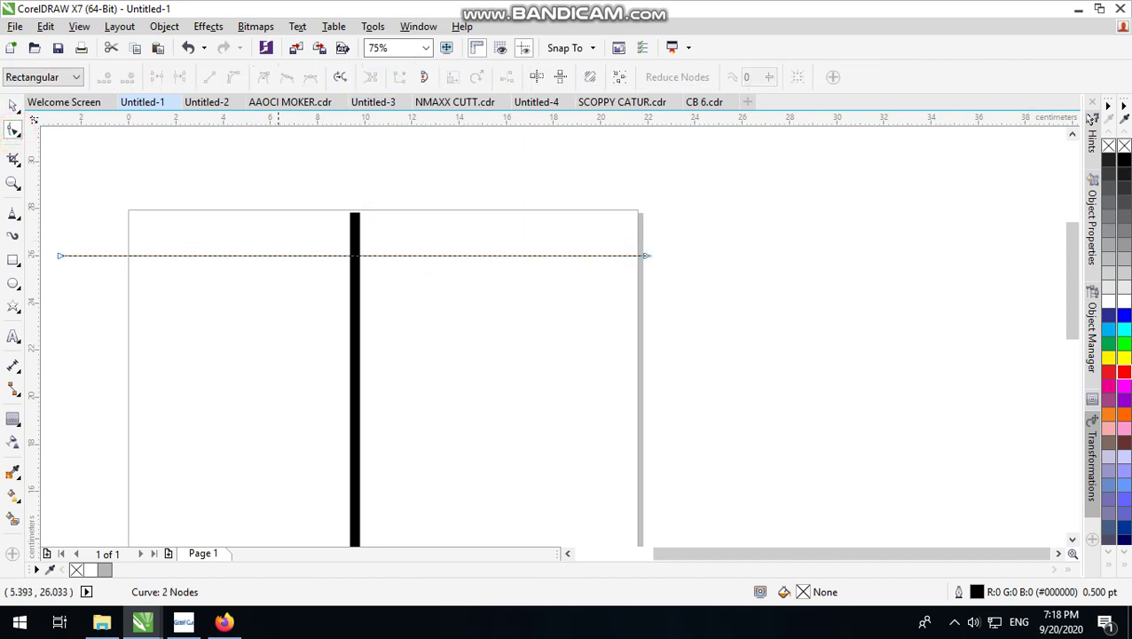
pyautogui.click(355, 253)
pyautogui.click(233, 76)
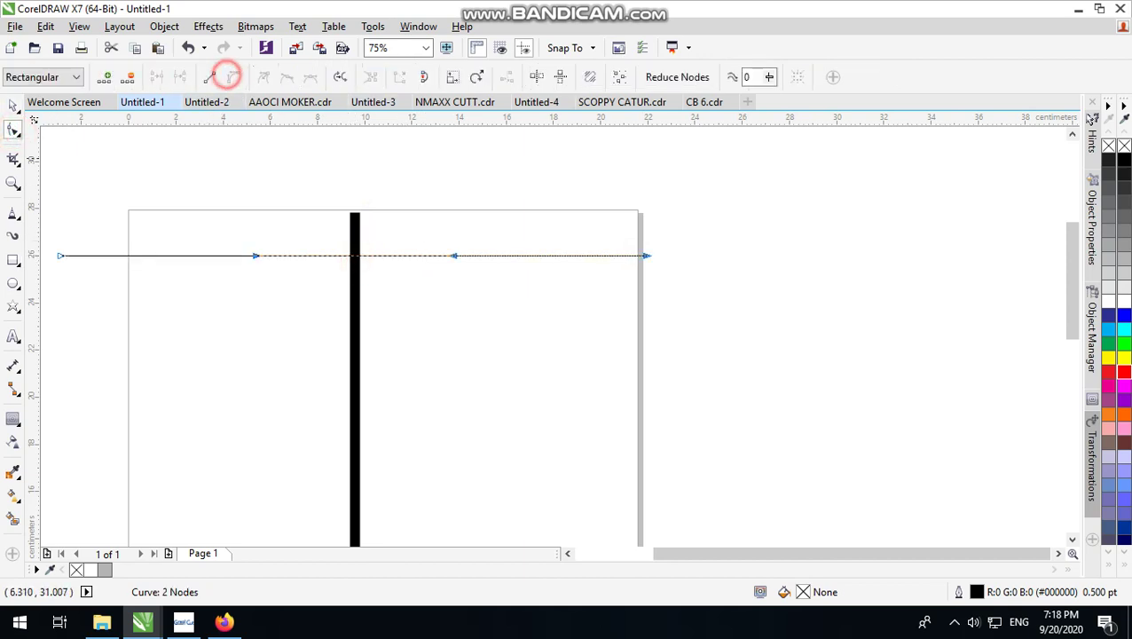
pyautogui.moveTo(355, 256); pyautogui.dragTo(354, 203)
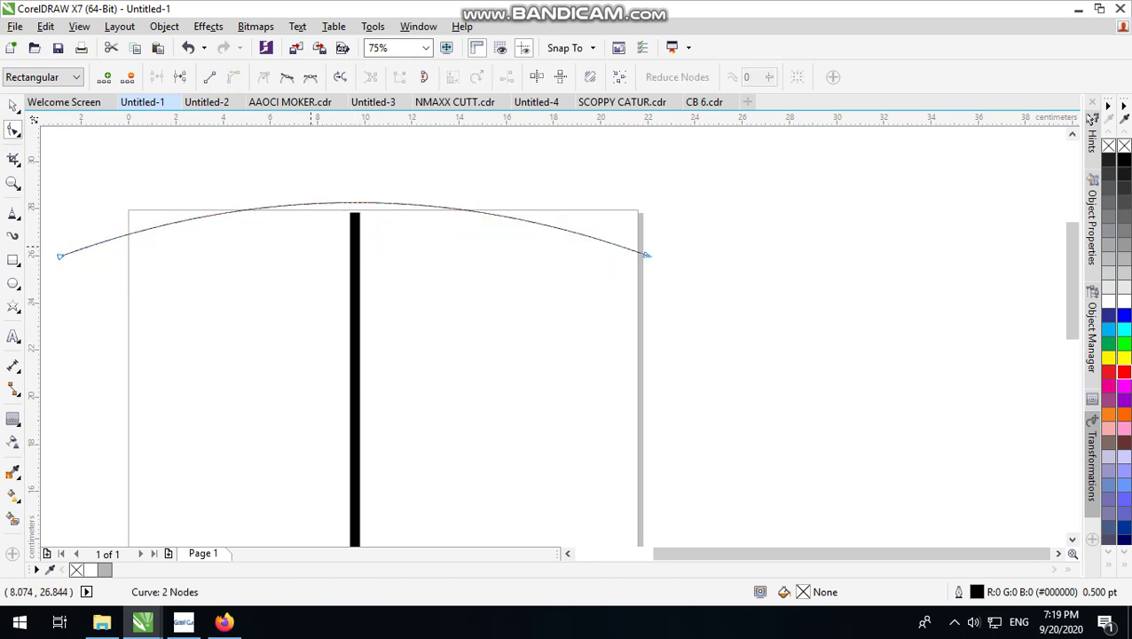
# - Pull the arc's two control handles outward to steepen its ends, levelling them against a new horizontal guideline above the arc
pyautogui.scroll(-1, 283, 266)
pyautogui.scroll(1, 257, 254)
pyautogui.moveTo(61, 230); pyautogui.dragTo(156, 331)
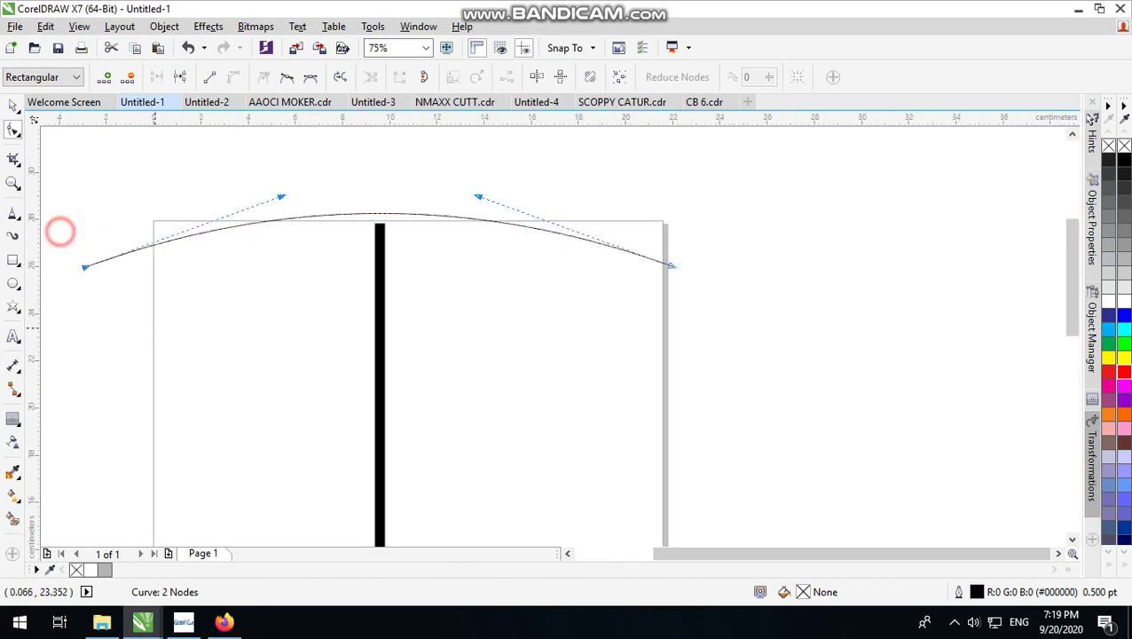
pyautogui.moveTo(280, 197); pyautogui.dragTo(167, 185)
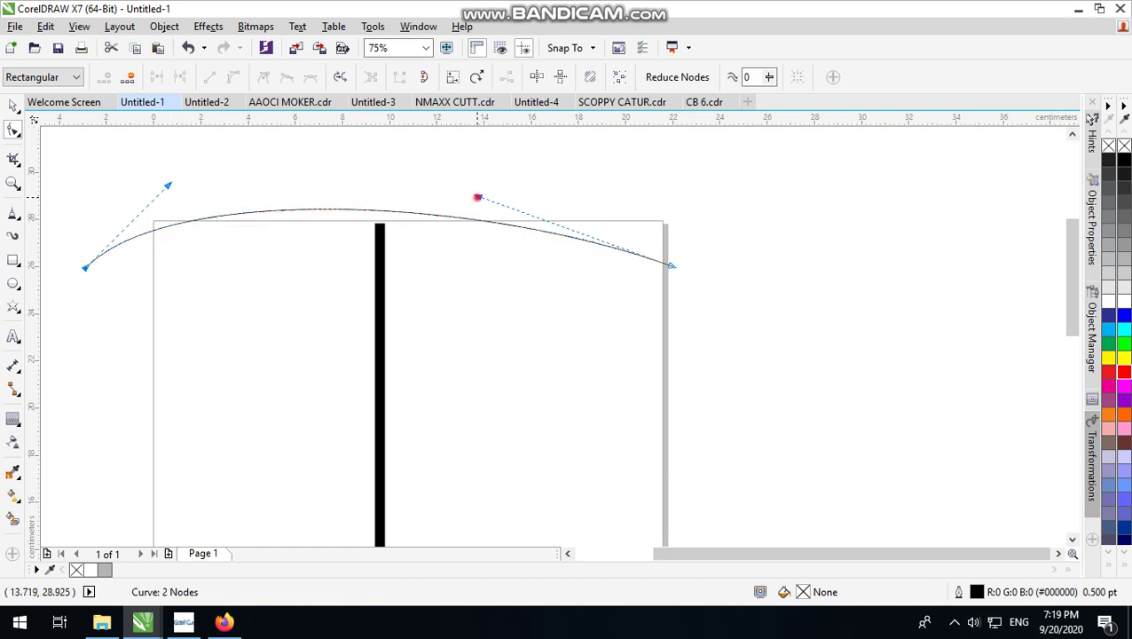
pyautogui.moveTo(477, 196); pyautogui.dragTo(615, 189)
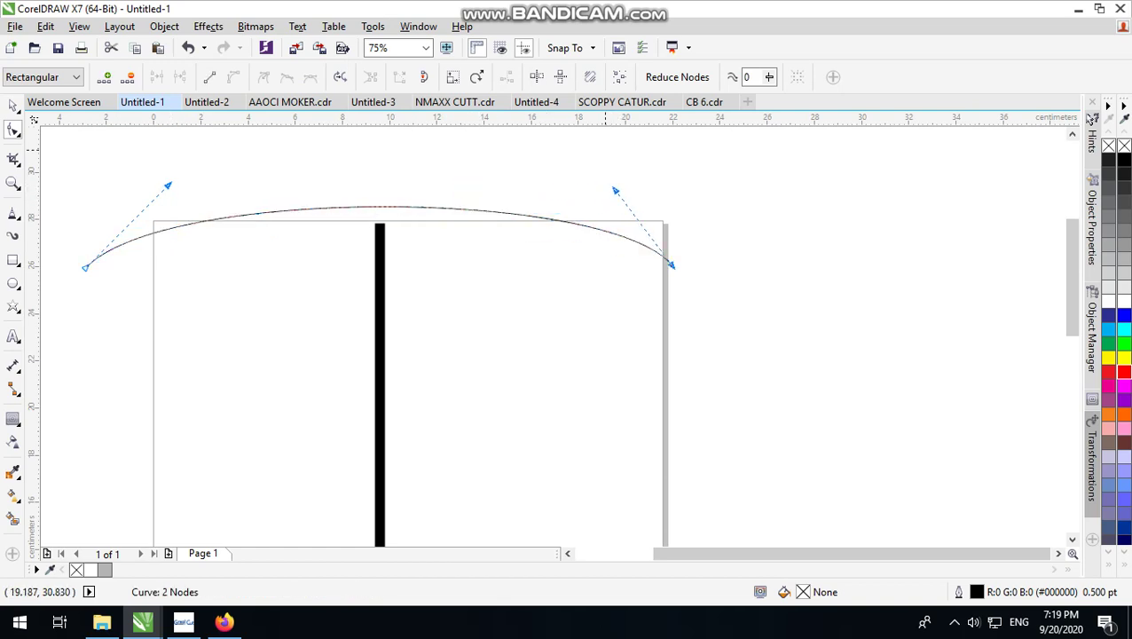
pyautogui.moveTo(604, 118); pyautogui.dragTo(591, 182)
pyautogui.click(625, 240)
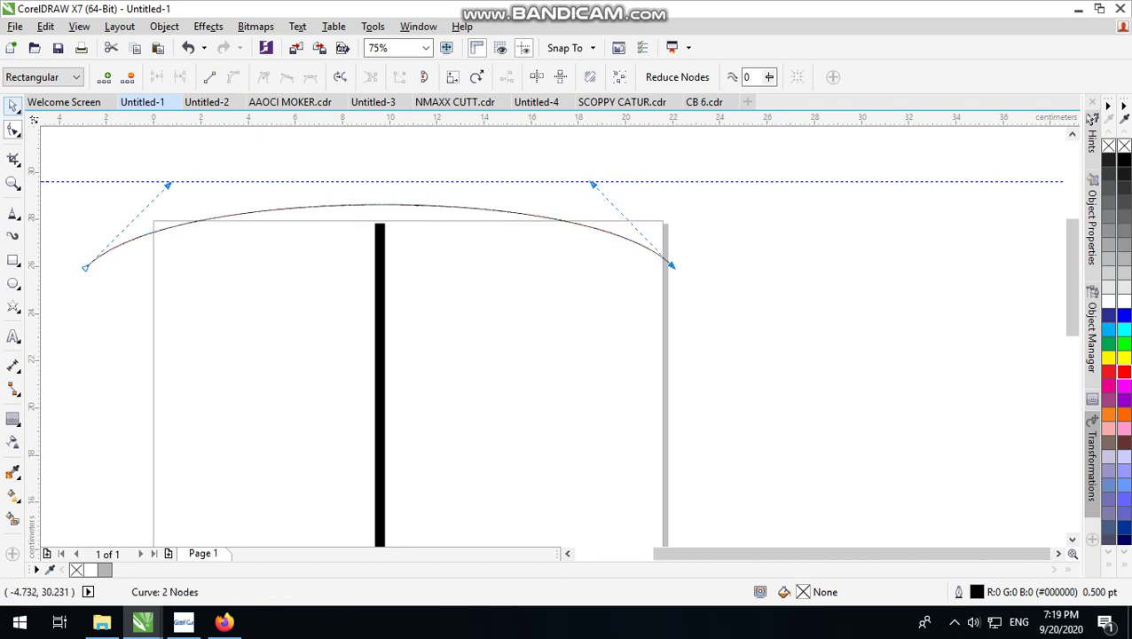
# - Create a vertically mirrored copy of the arc directly beneath it to form a closed lens outline
pyautogui.click(14, 104)
pyautogui.scroll(-2, 323, 280)
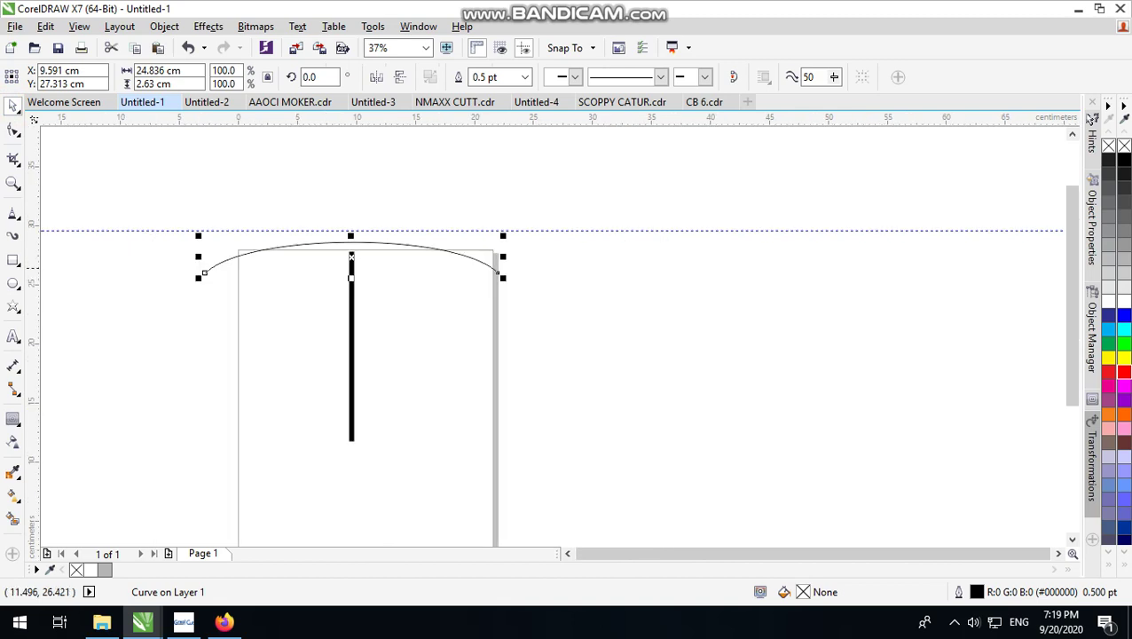
pyautogui.scroll(2, 375, 259)
pyautogui.moveTo(328, 215); pyautogui.dragTo(341, 304)
# - Give both arcs a 4.0 pt outline and move them down about 2 cm along the vertical bar
pyautogui.keyDown('shift'); pyautogui.click(453, 226); pyautogui.keyUp('shift')
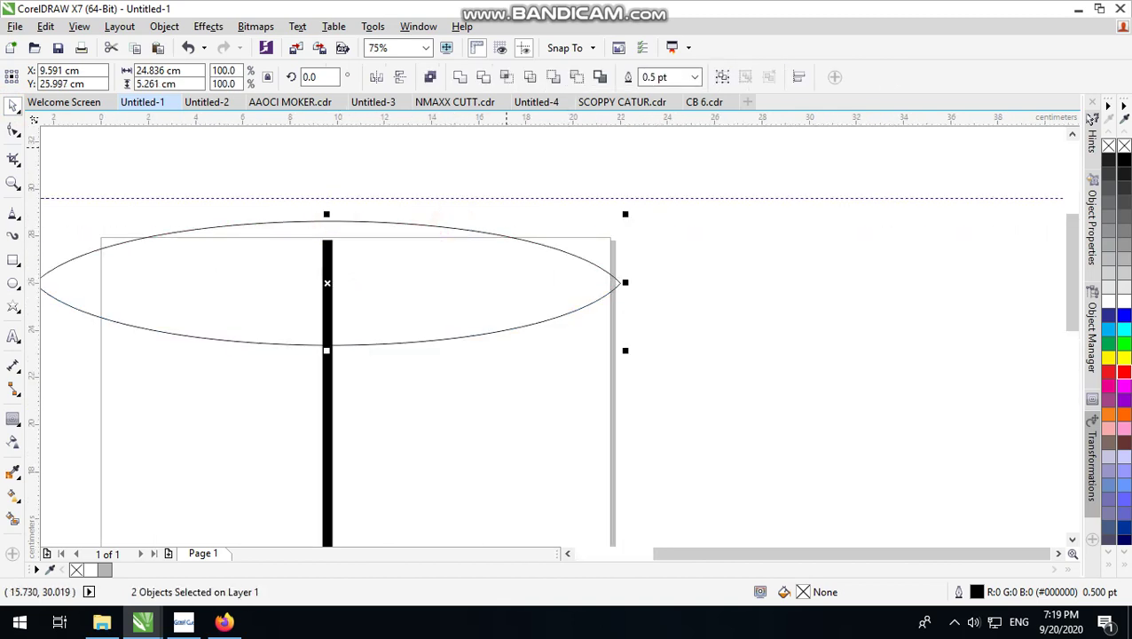
pyautogui.click(695, 77)
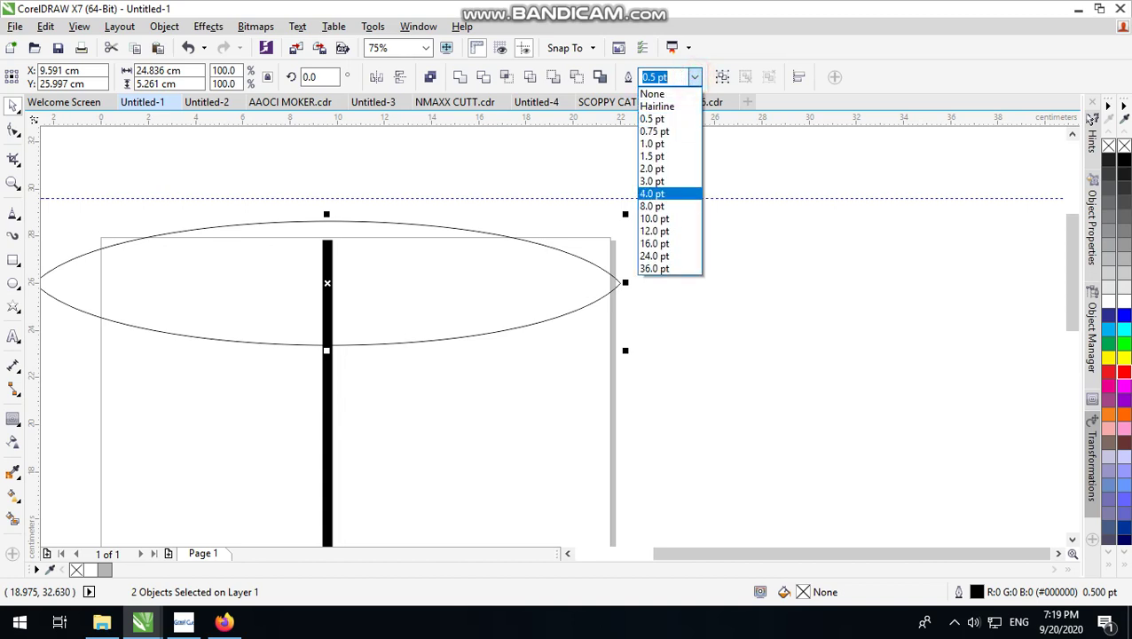
pyautogui.click(667, 190)
pyautogui.scroll(-2, 463, 245)
pyautogui.moveTo(458, 236); pyautogui.dragTo(458, 257)
pyautogui.scroll(2, 458, 257)
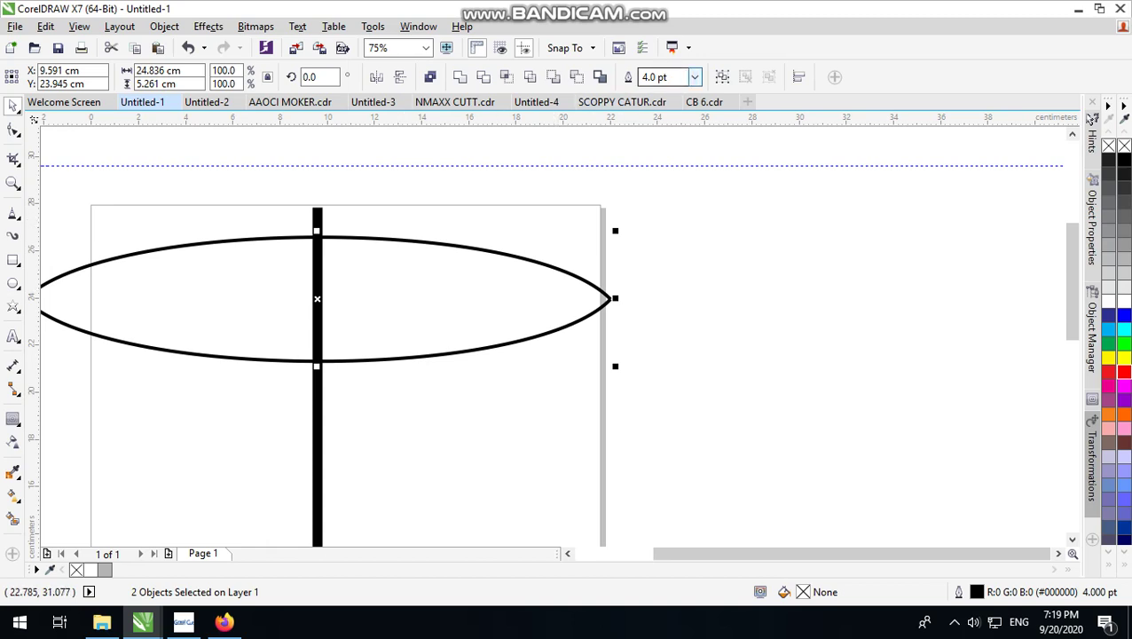
# - Try an 8.0 pt outline on the two arcs and set it back to 4.0 pt
pyautogui.click(695, 77)
pyautogui.click(664, 205)
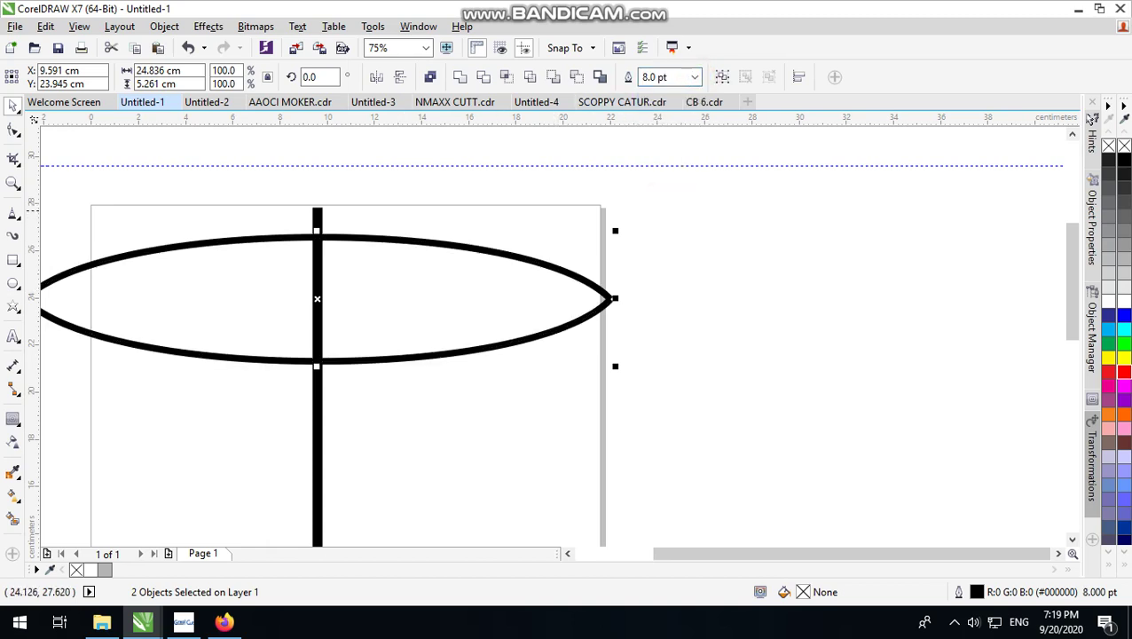
pyautogui.click(695, 77)
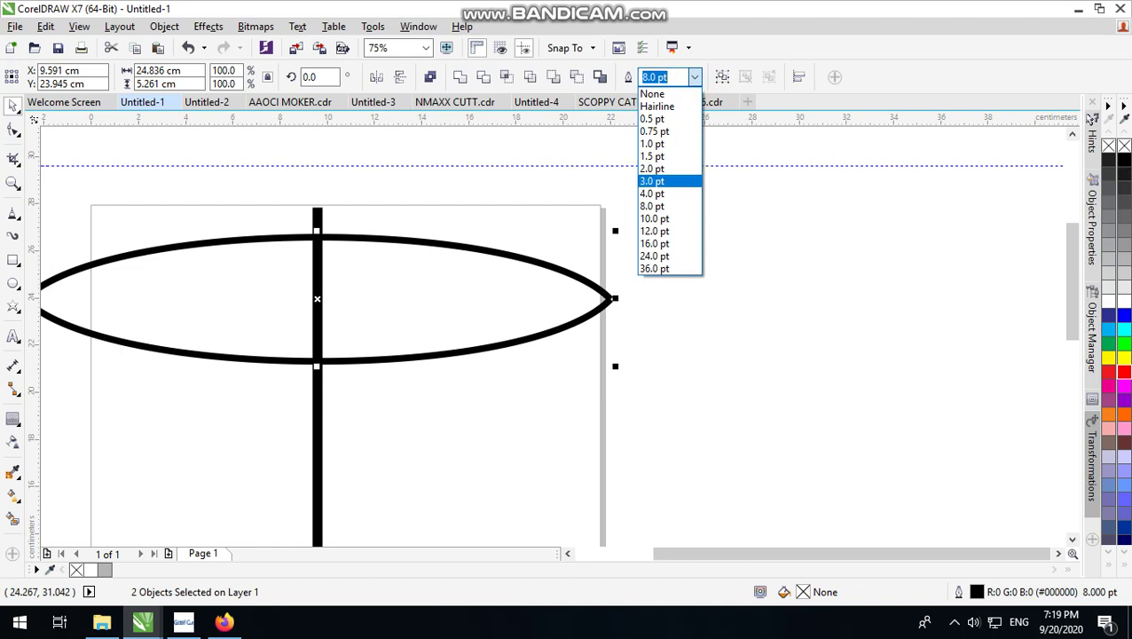
pyautogui.click(664, 194)
pyautogui.click(553, 202)
pyautogui.scroll(-2, 554, 202)
pyautogui.scroll(2, 417, 312)
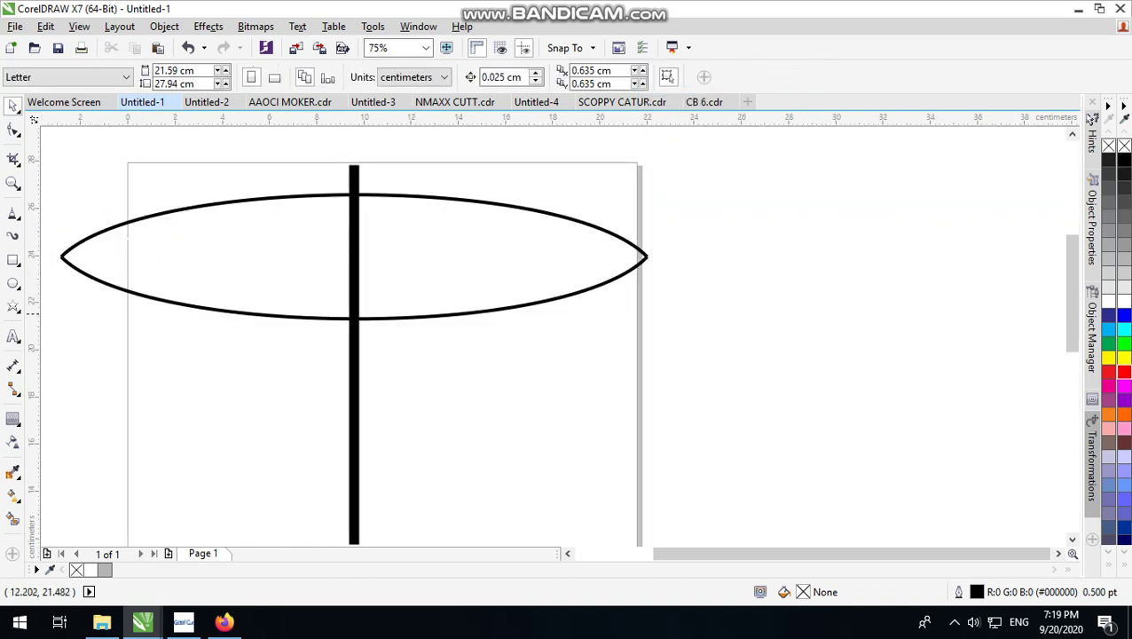
# - Combine the upper and lower arcs into one curve and stretch it downward to a height of about 6.26 cm
pyautogui.click(417, 318)
pyautogui.keyDown('shift'); pyautogui.click(457, 197); pyautogui.keyUp('shift')
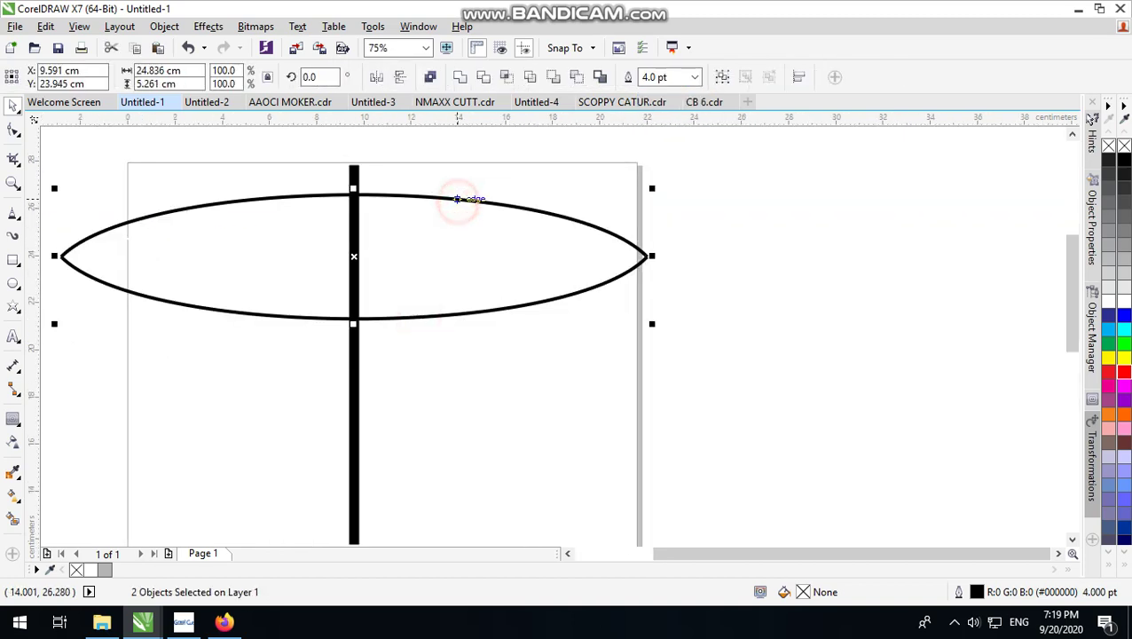
pyautogui.hotkey('ctrl', 'l')
pyautogui.moveTo(353, 323); pyautogui.dragTo(353, 348)
pyautogui.scroll(-2, 353, 347)
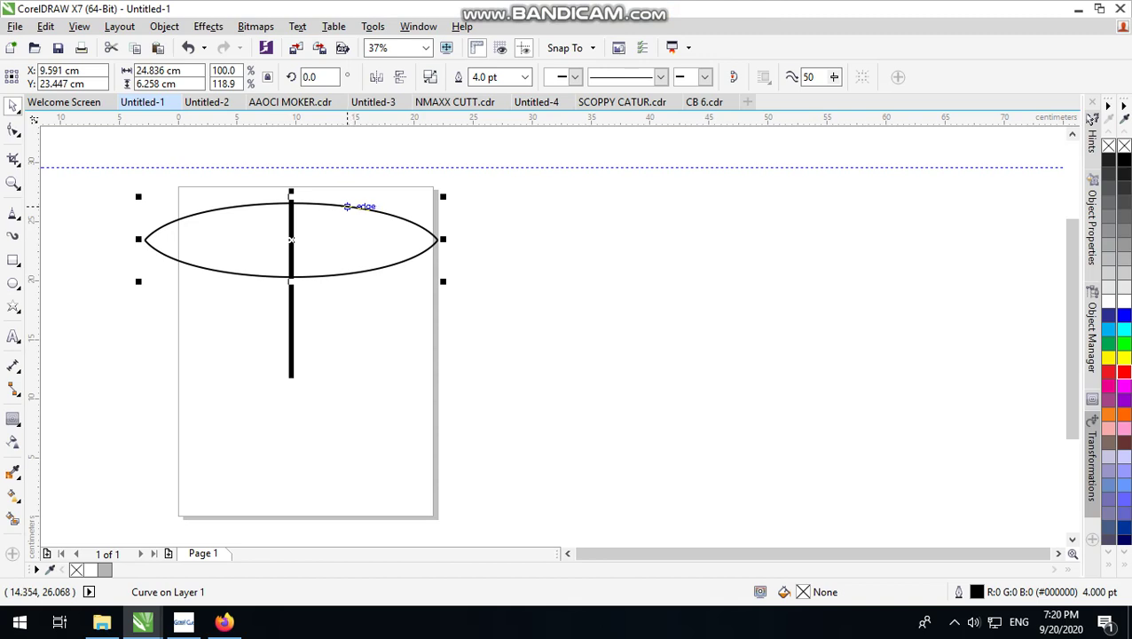
pyautogui.scroll(3, 304, 262)
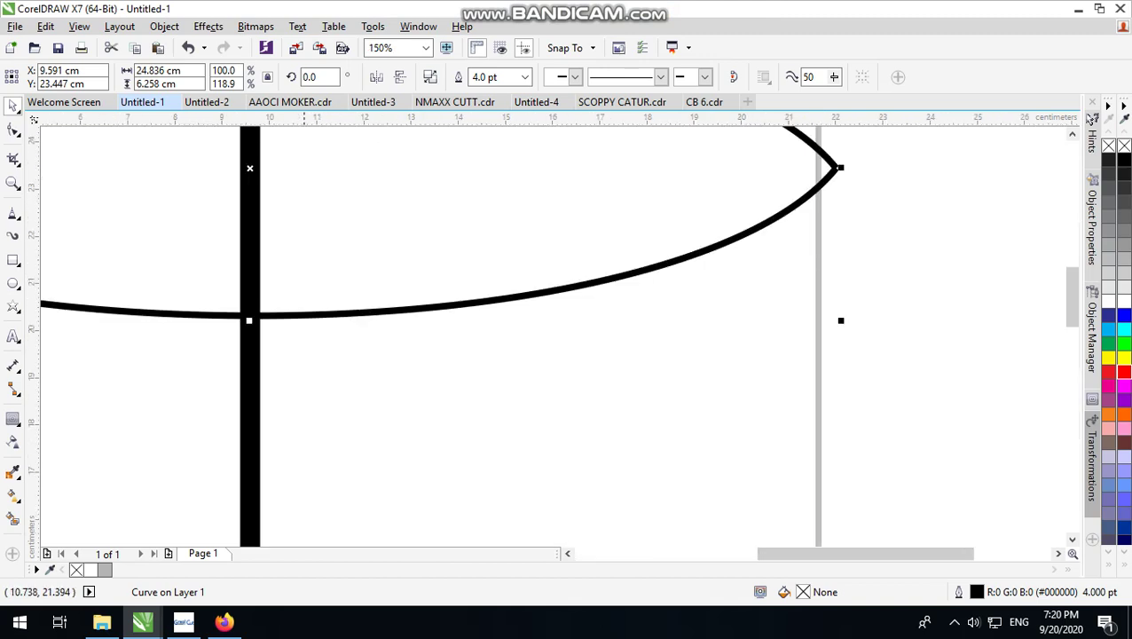
pyautogui.scroll(-3, 304, 263)
pyautogui.click(442, 202)
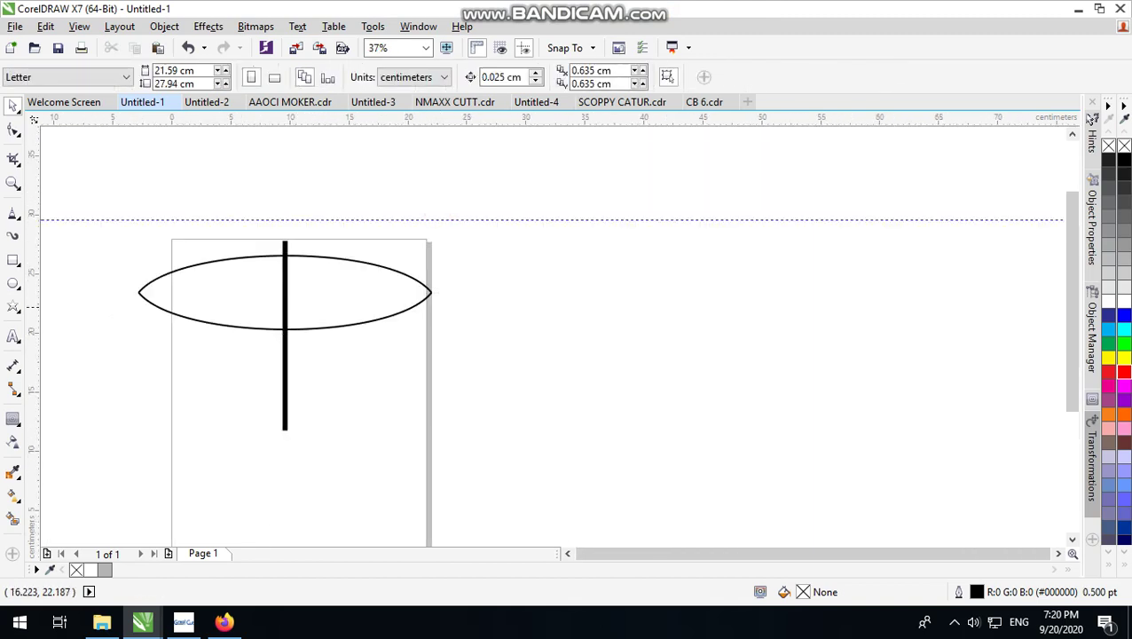
# - Draw a straight horizontal line about 24.8 cm long between the left and right tips of the lens shape
pyautogui.click(13, 212)
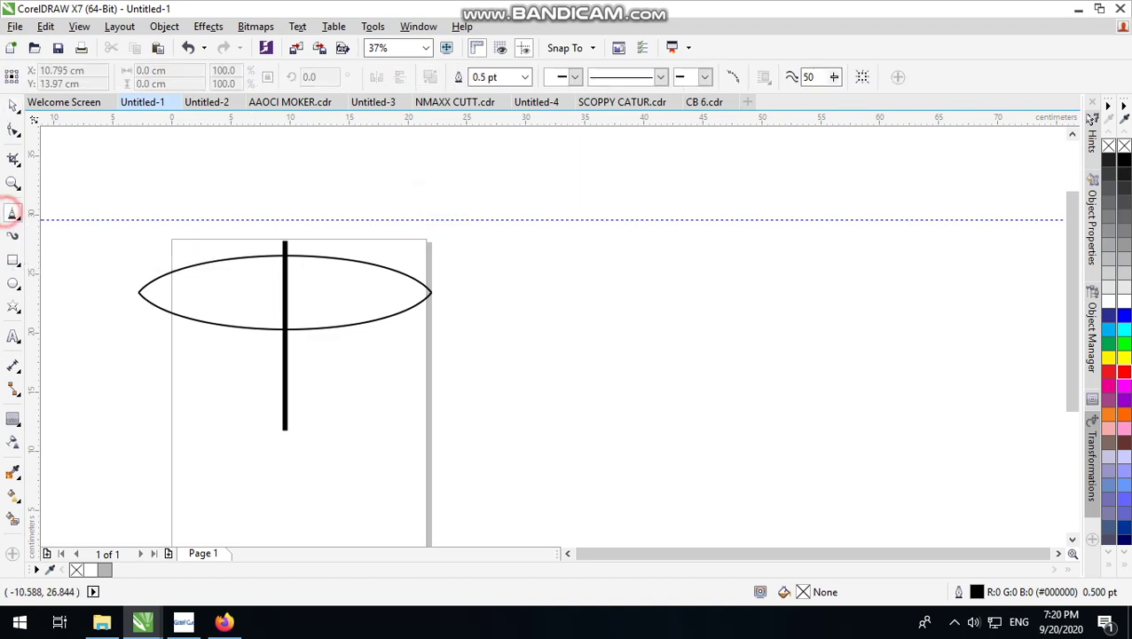
pyautogui.scroll(1, 271, 370)
pyautogui.scroll(-1, 271, 369)
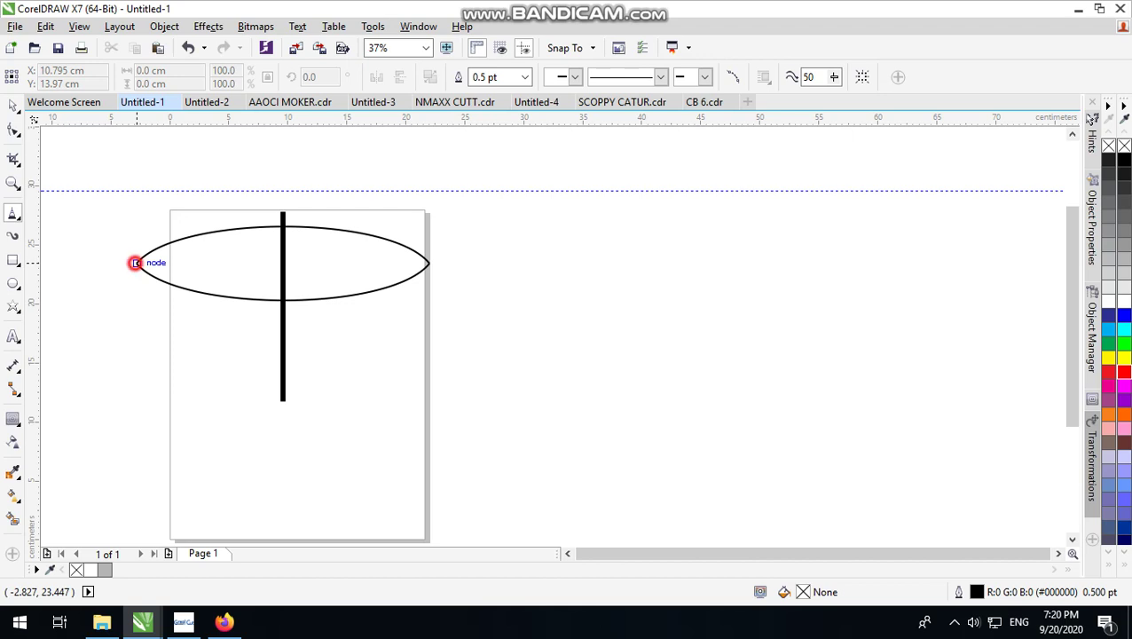
pyautogui.click(136, 263)
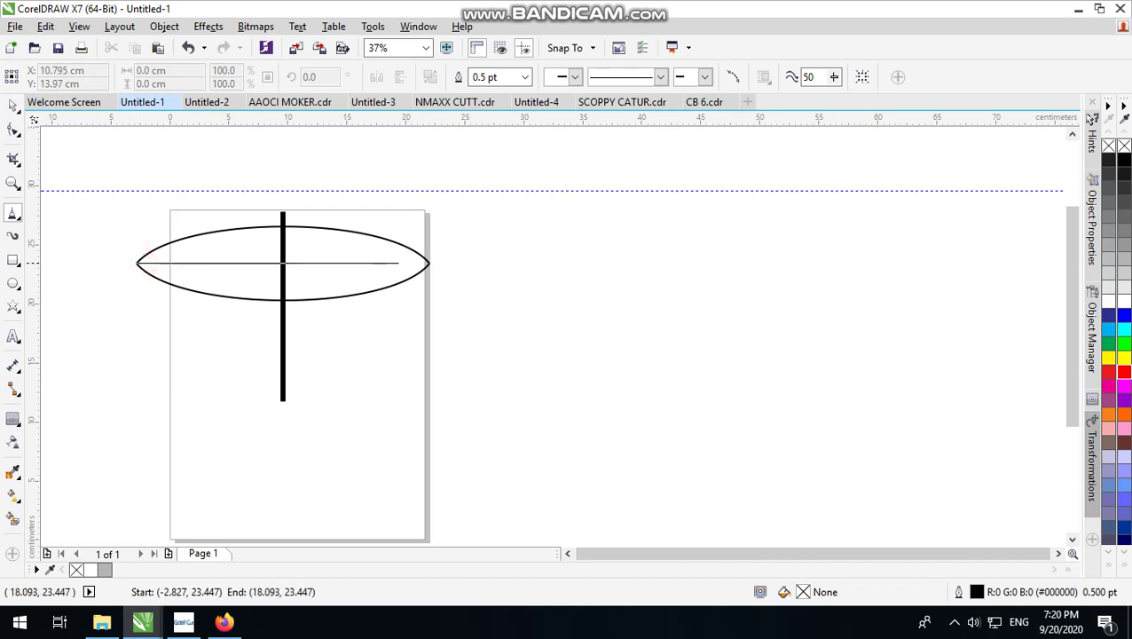
pyautogui.click(429, 264)
pyautogui.scroll(1, 431, 262)
pyautogui.click(12, 106)
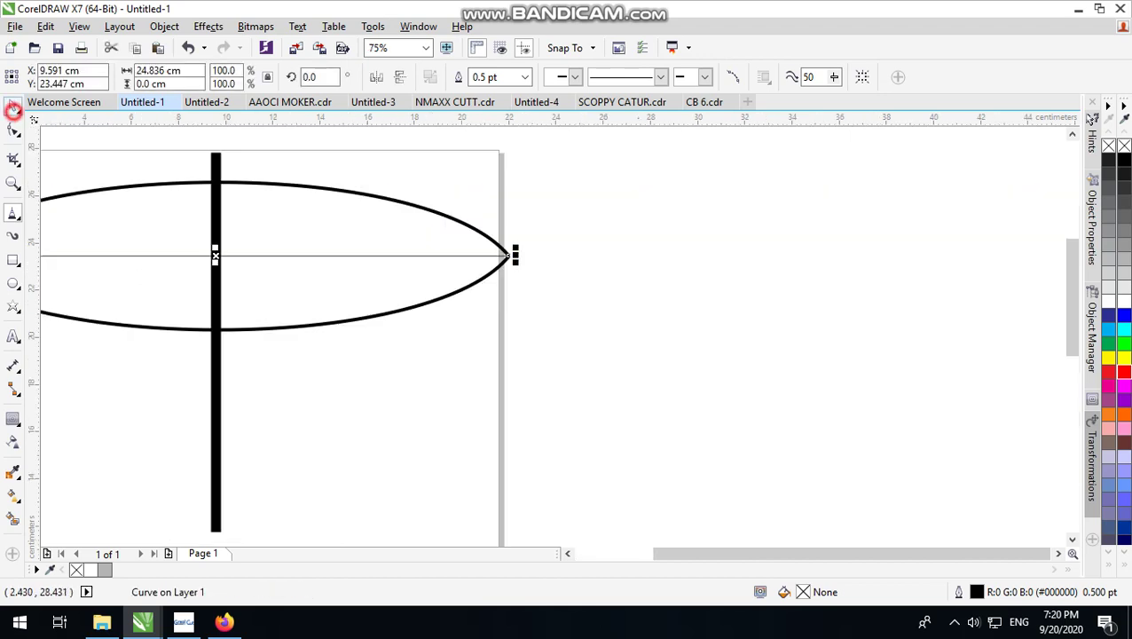
# - Try a 4.0 pt outline on the horizontal centre line and settle on 3.0 pt
pyautogui.click(521, 77)
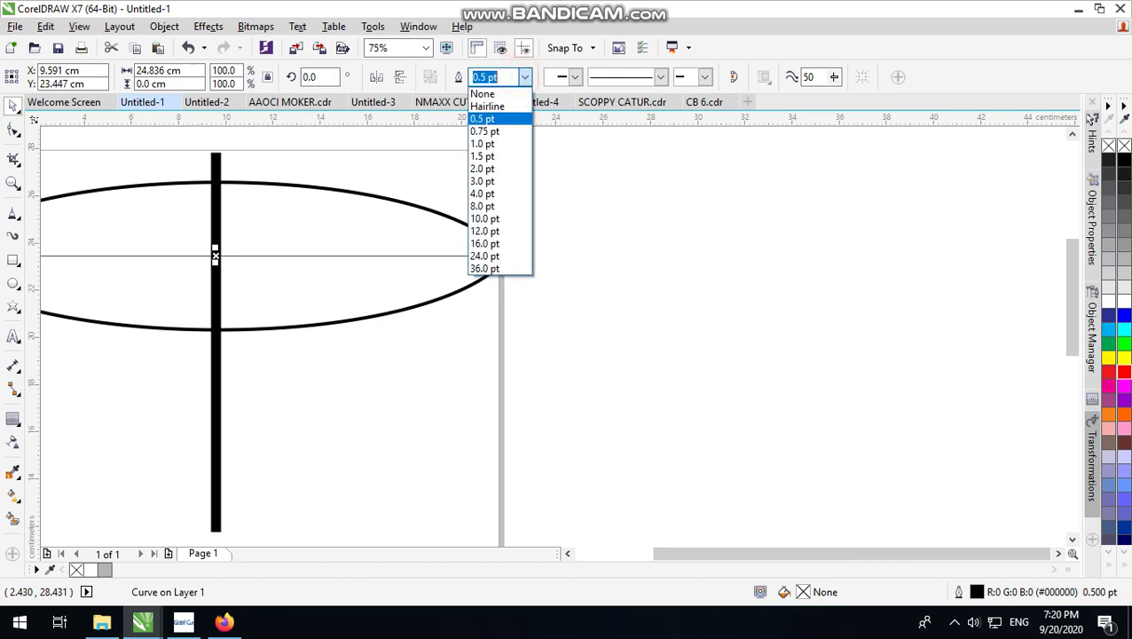
pyautogui.click(499, 190)
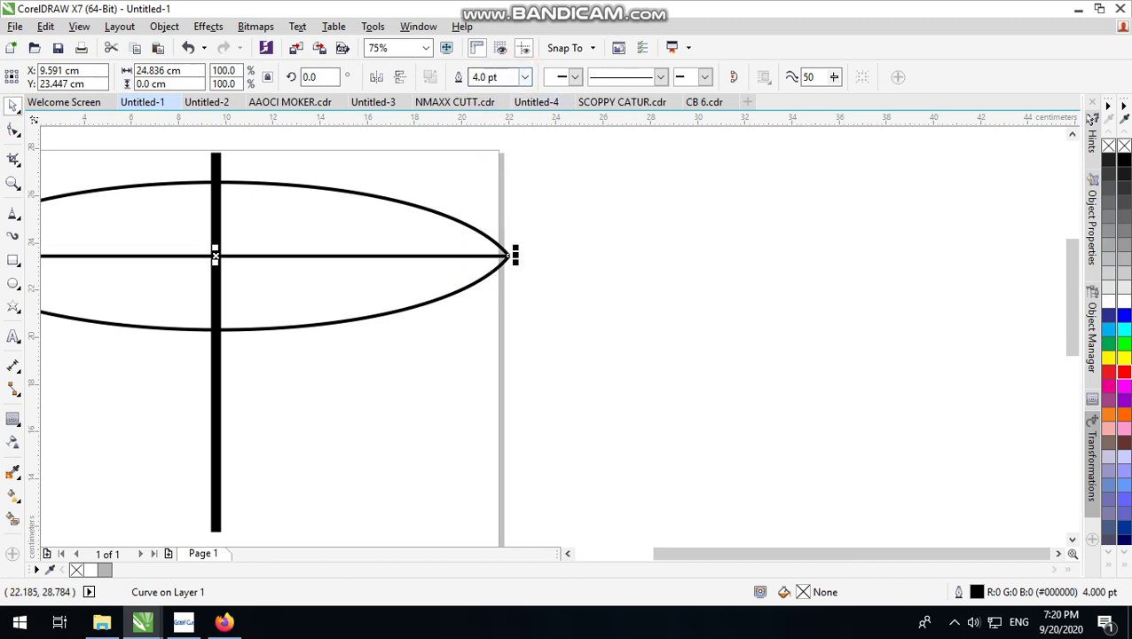
pyautogui.click(525, 78)
pyautogui.click(495, 184)
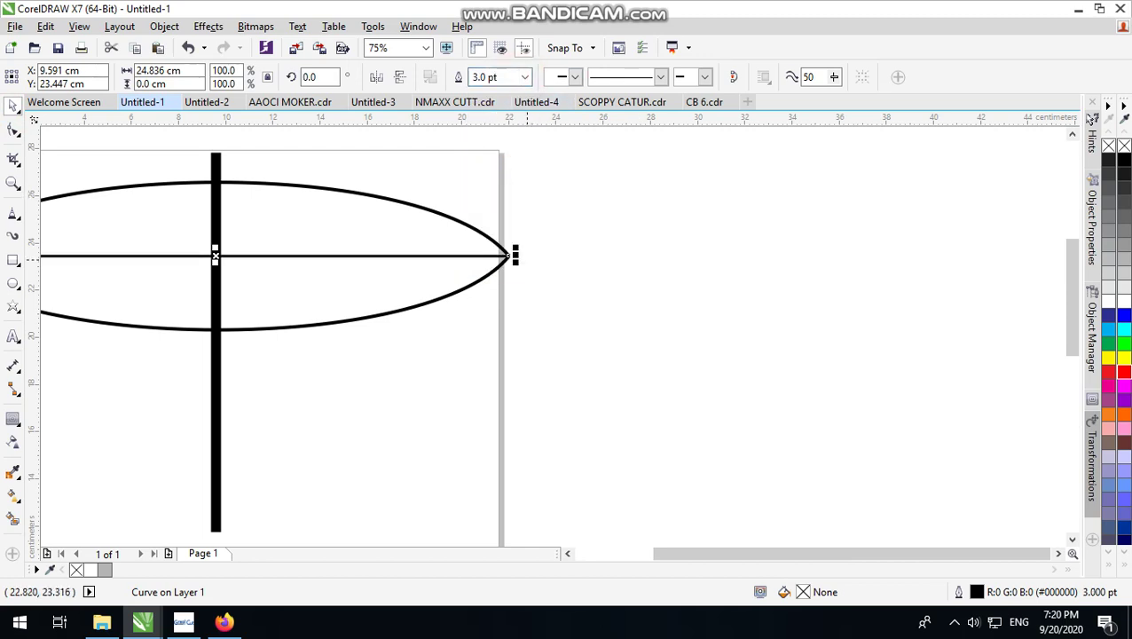
pyautogui.scroll(-2, 470, 249)
pyautogui.scroll(2, 470, 249)
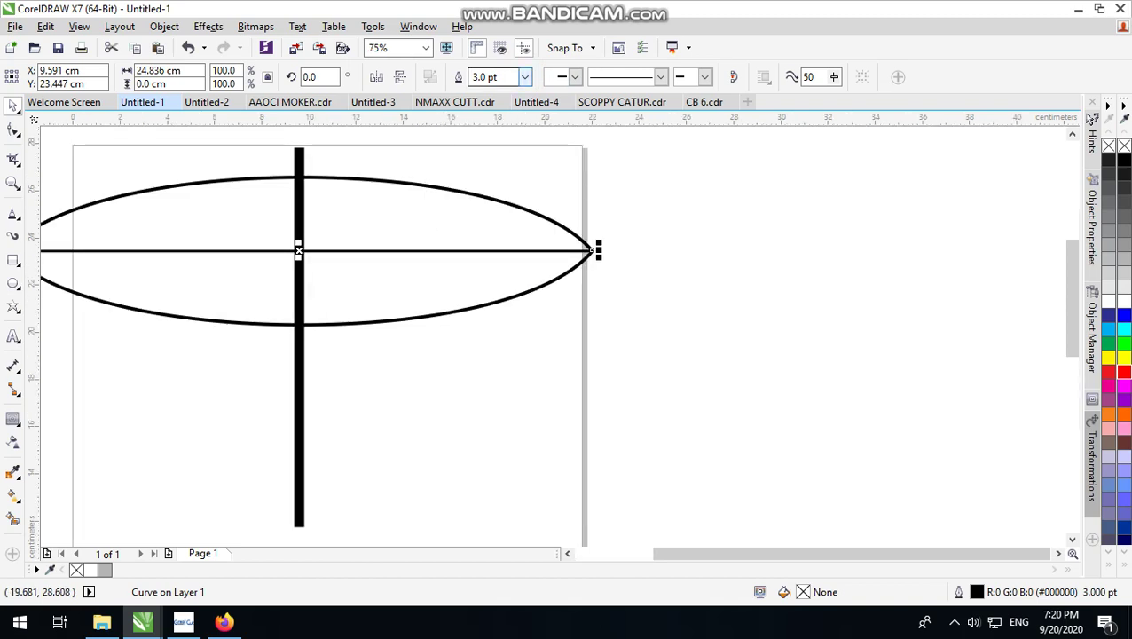
# - Select the lens, centre line and vertical bar together and scale them proportionally about their centre to about 20.32 cm wide
pyautogui.scroll(-2, 326, 275)
pyautogui.moveTo(141, 154); pyautogui.dragTo(488, 422)
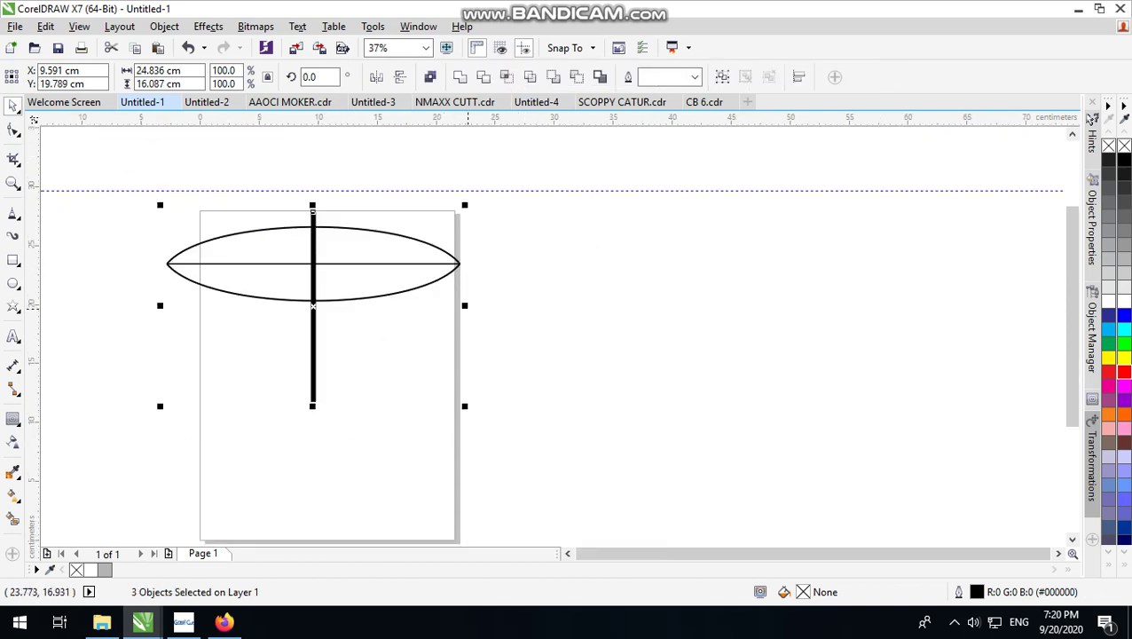
pyautogui.moveTo(465, 203); pyautogui.dragTo(433, 228)
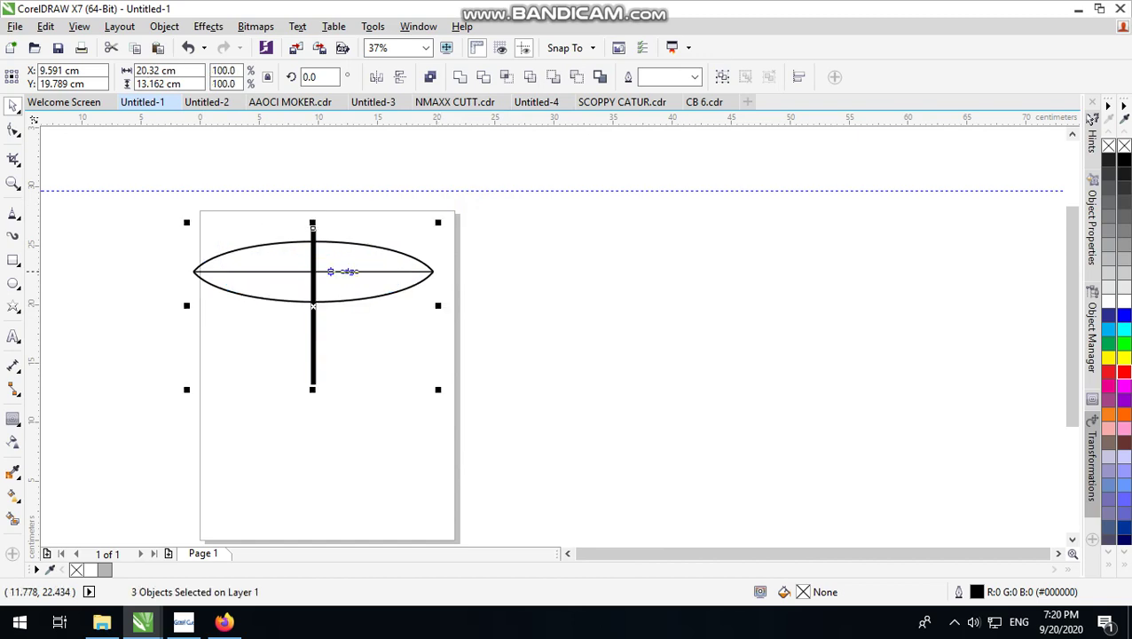
# - Set the horizontal centre line's outline width to 2.0 pt
pyautogui.scroll(1, 307, 270)
pyautogui.click(408, 173)
pyautogui.click(407, 270)
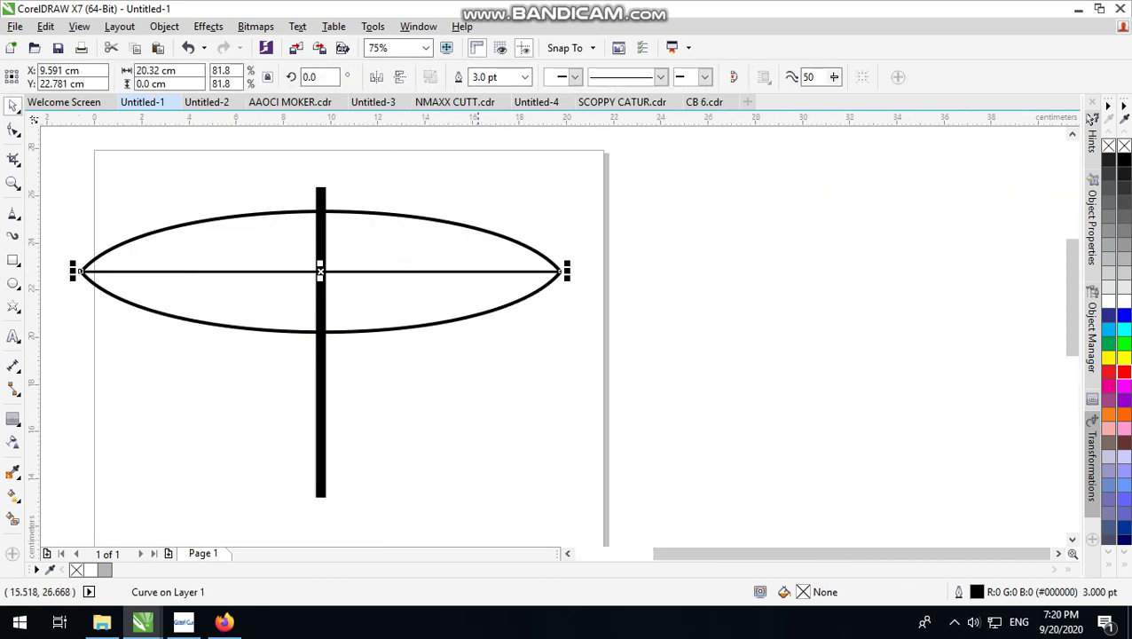
pyautogui.click(524, 76)
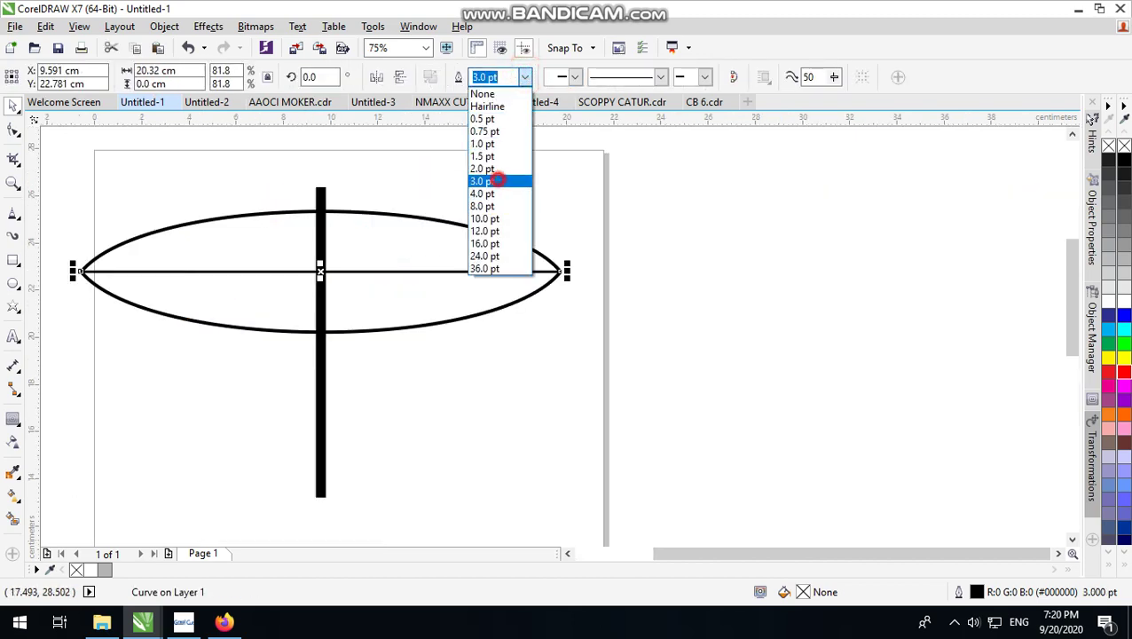
pyautogui.click(493, 181)
pyautogui.click(524, 76)
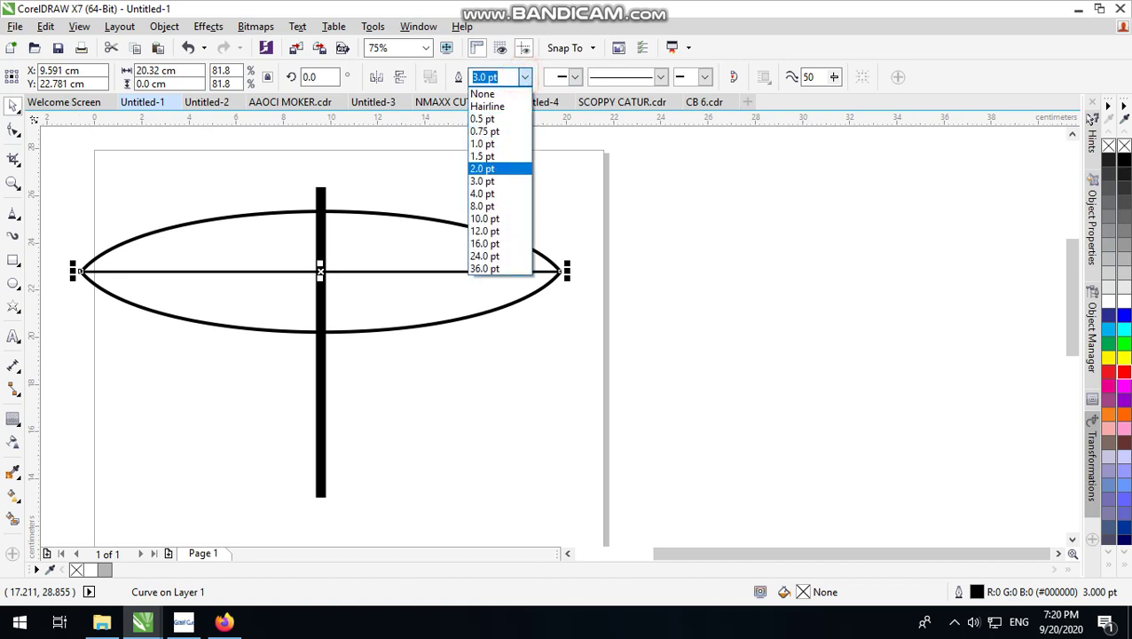
pyautogui.click(510, 168)
pyautogui.click(519, 208)
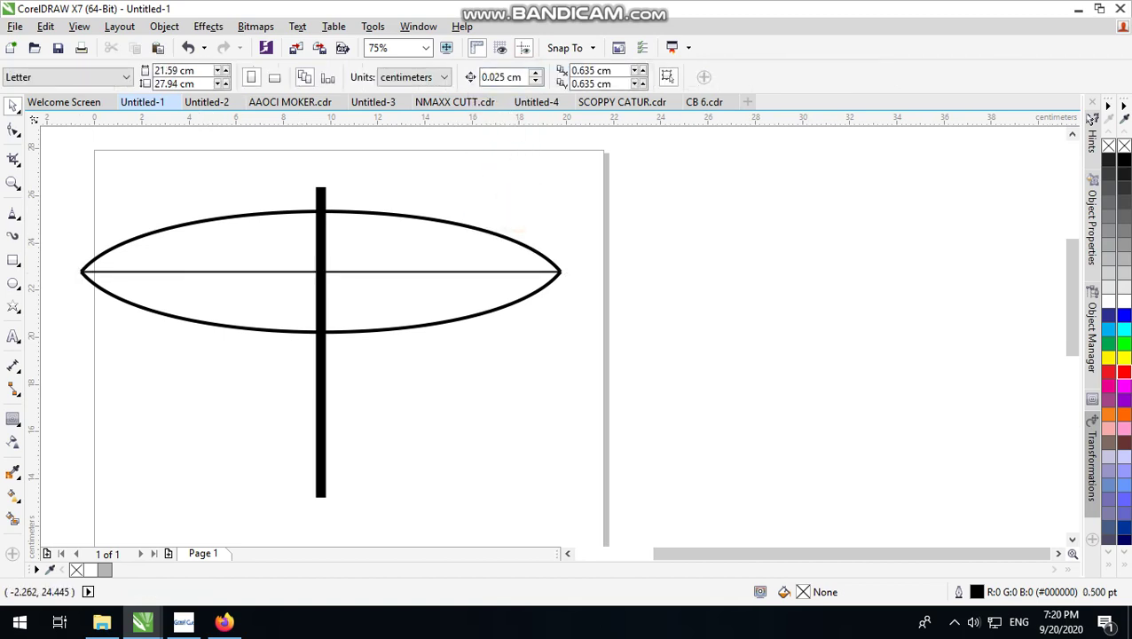
# - Draw a two-segment chevron about 1.5 cm wide and 3.1 cm high near the lens's left tip, its vertex on the centre line
pyautogui.click(12, 213)
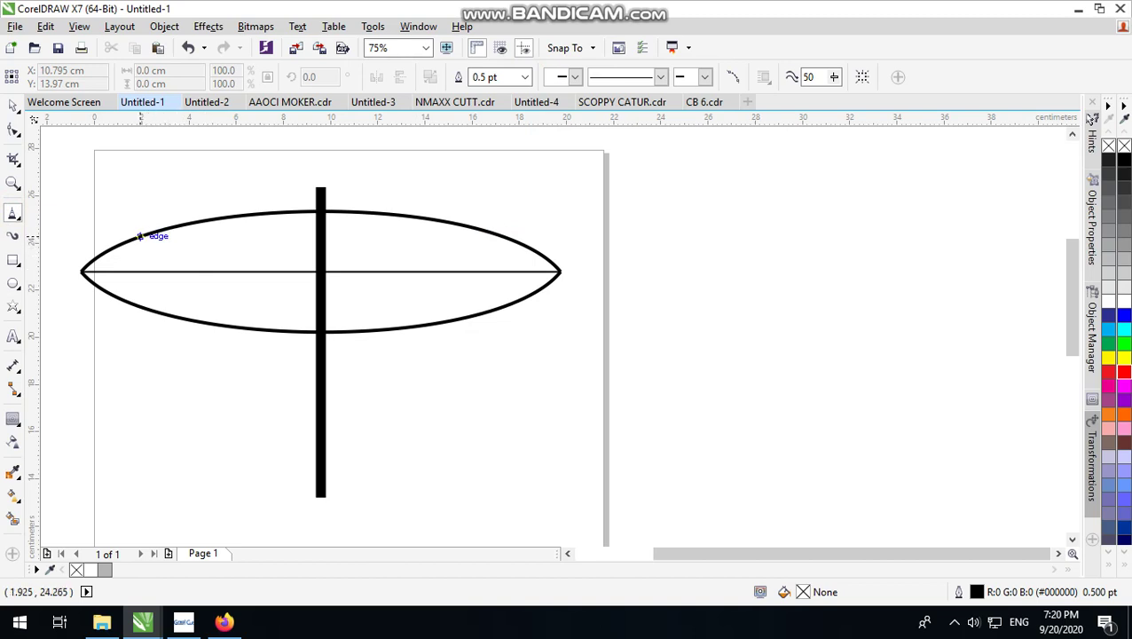
pyautogui.moveTo(140, 236)
pyautogui.mouseDown()
pyautogui.moveTo(141, 273)
pyautogui.moveTo(177, 273)
pyautogui.moveTo(147, 309)
pyautogui.mouseUp()
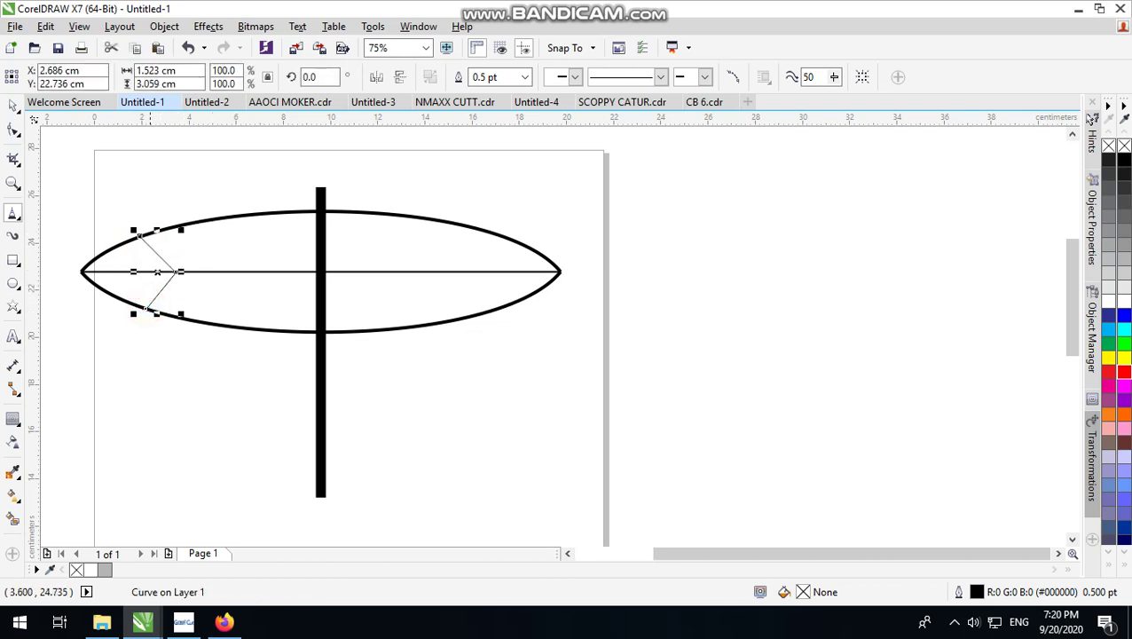
pyautogui.click(12, 105)
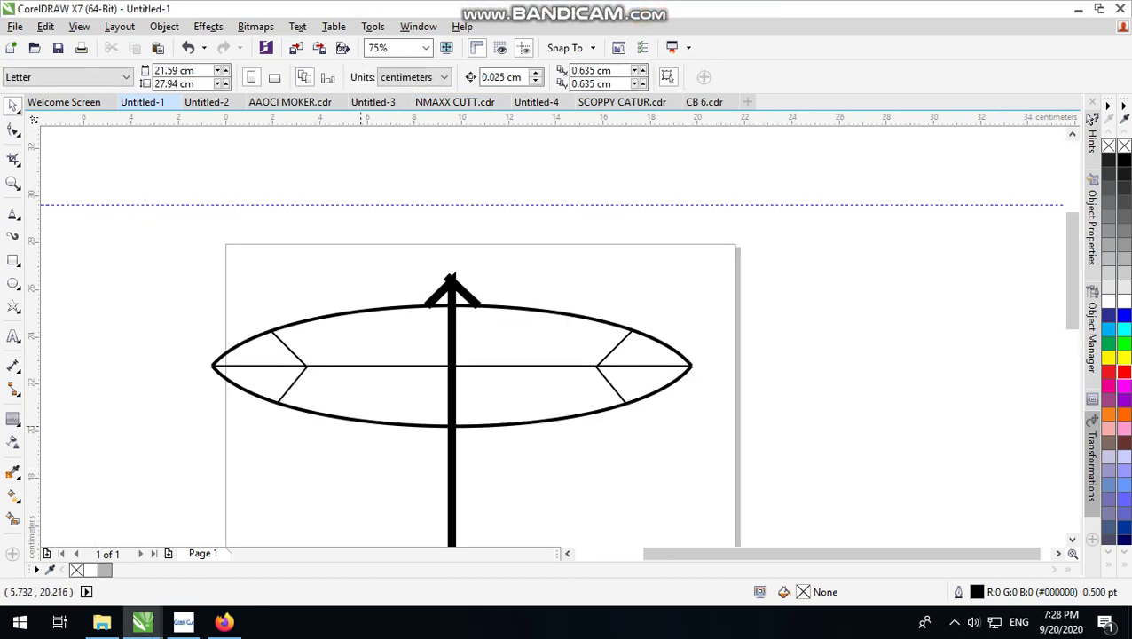
# - Draw a closed right triangle about 11.1 cm wide and 6.9 cm high with the Pen tool, from the lens's lower edge to the vertical bar's lower end
pyautogui.scroll(1, 359, 424)
pyautogui.scroll(-1, 350, 311)
pyautogui.click(641, 197)
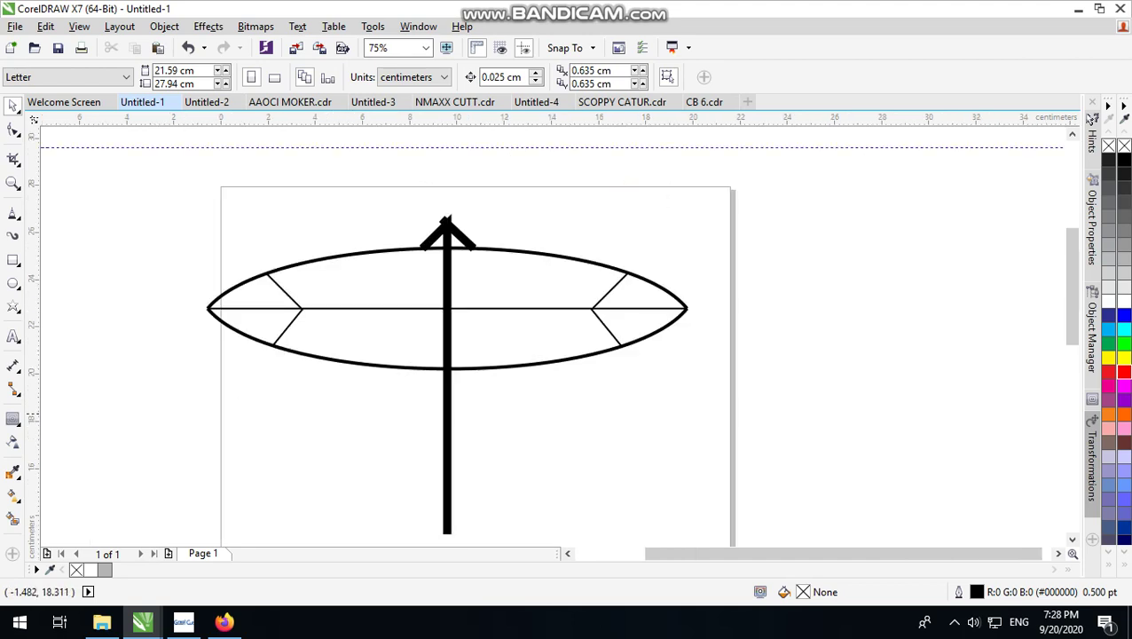
pyautogui.click(13, 213)
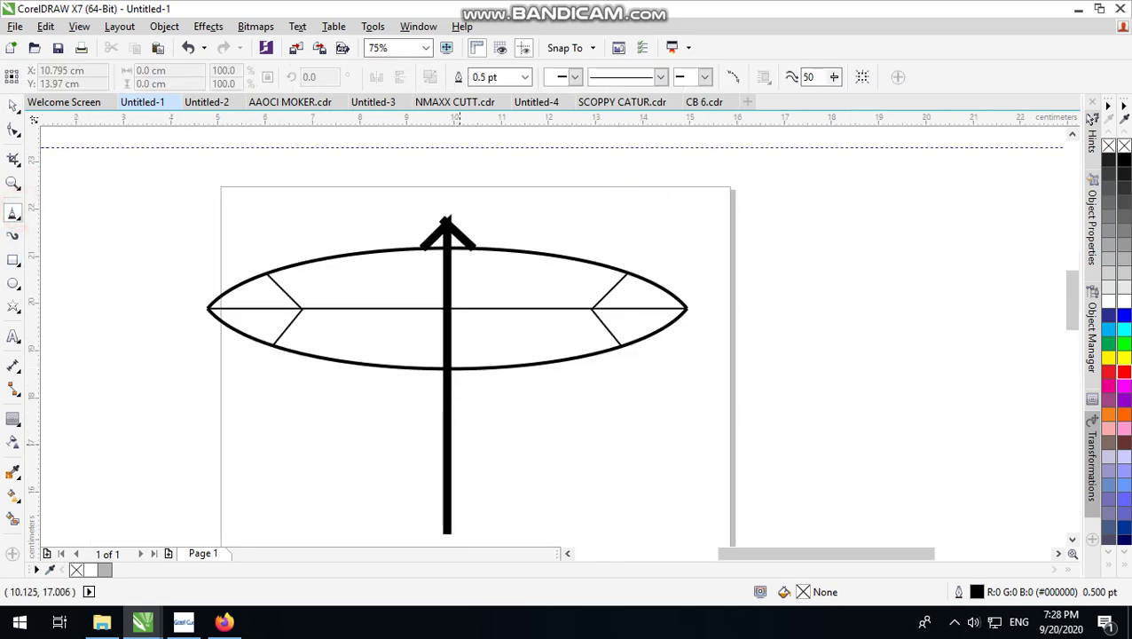
pyautogui.scroll(1, 460, 445)
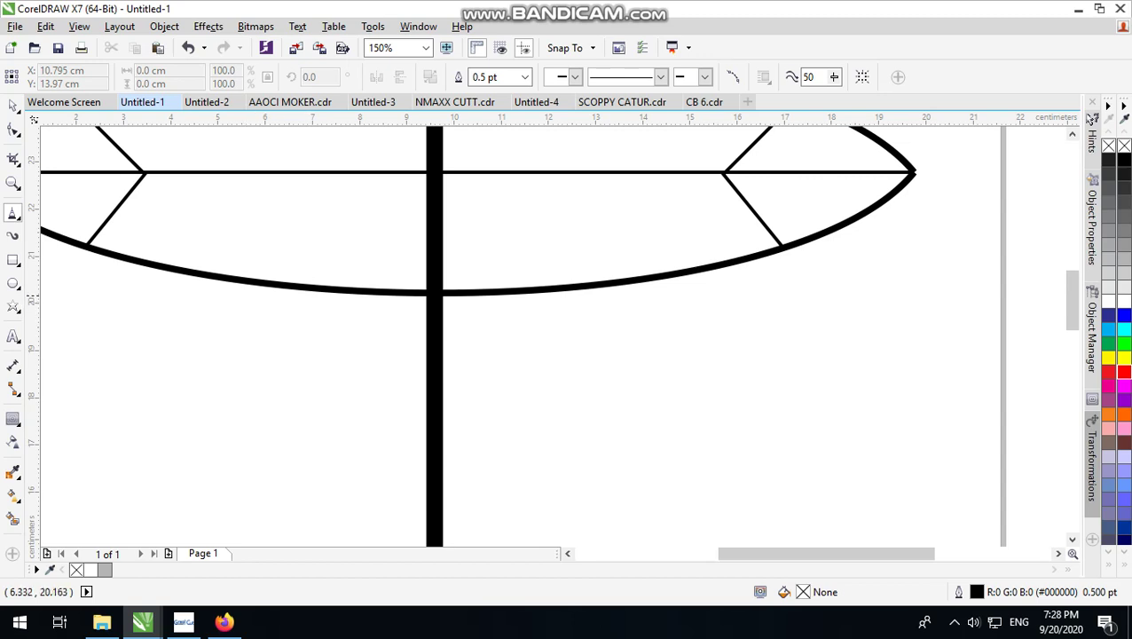
pyautogui.scroll(-1, 391, 293)
pyautogui.scroll(-1, 417, 314)
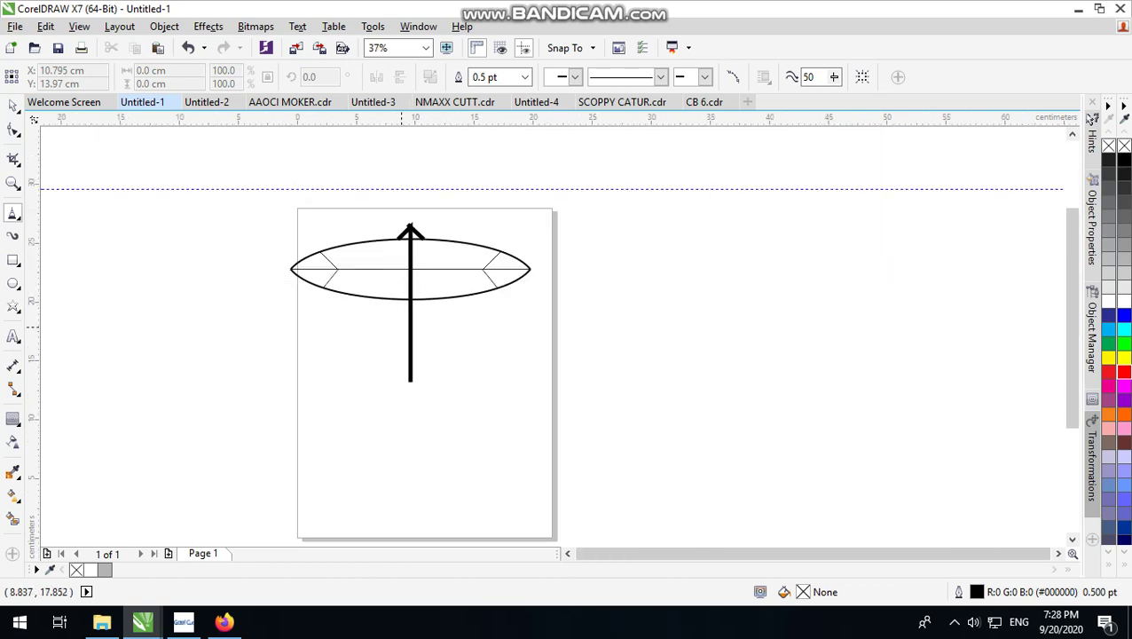
pyautogui.scroll(1, 418, 320)
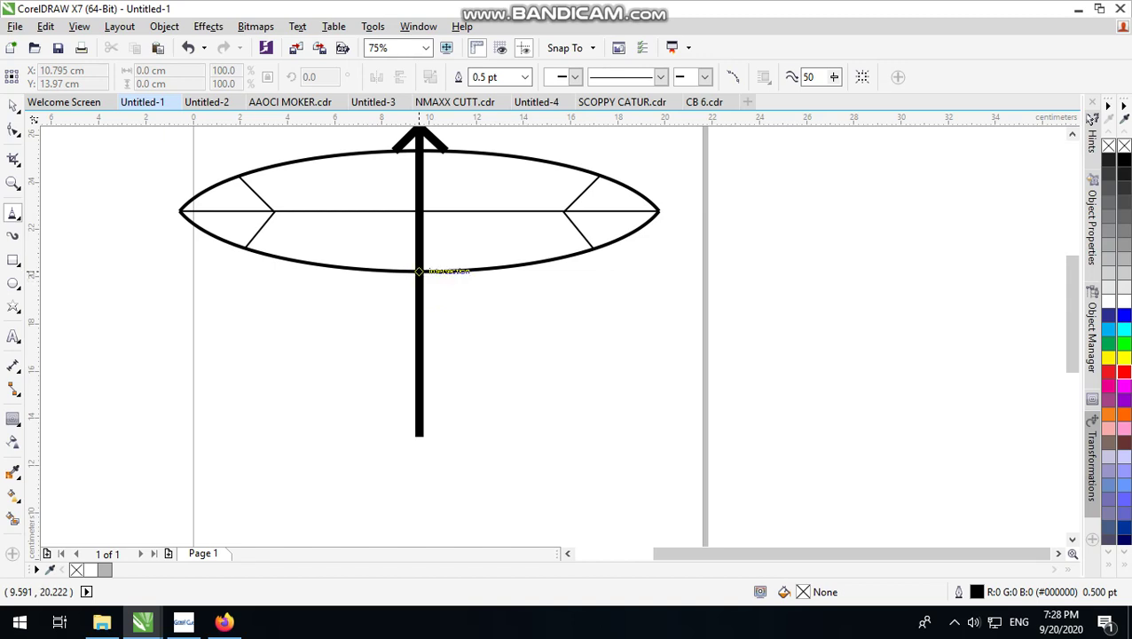
pyautogui.click(419, 270)
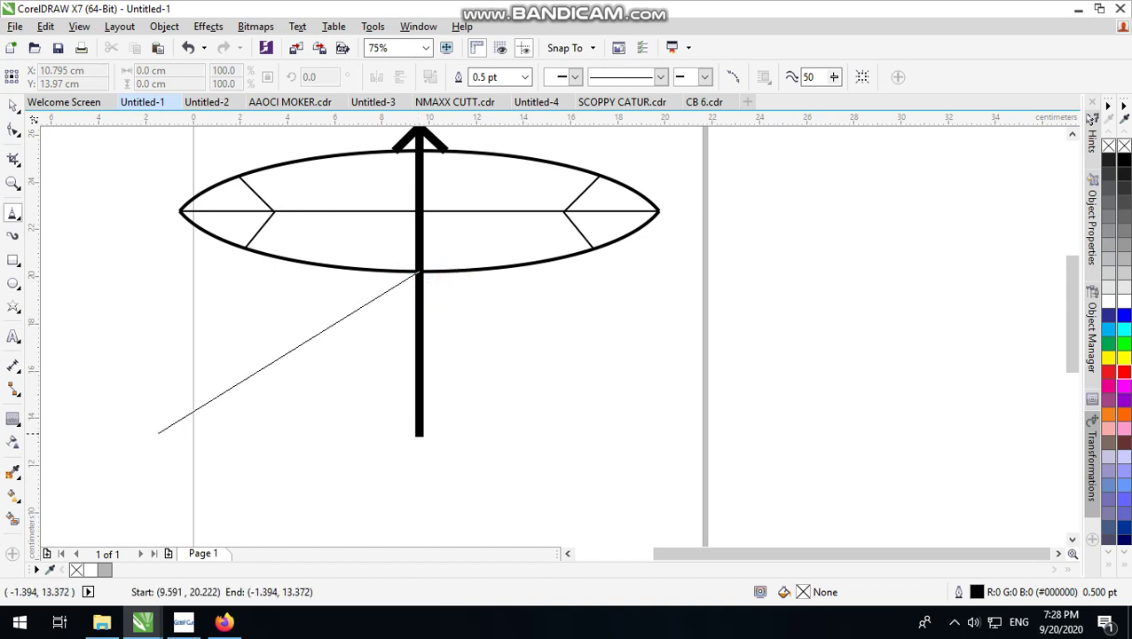
pyautogui.click(158, 433)
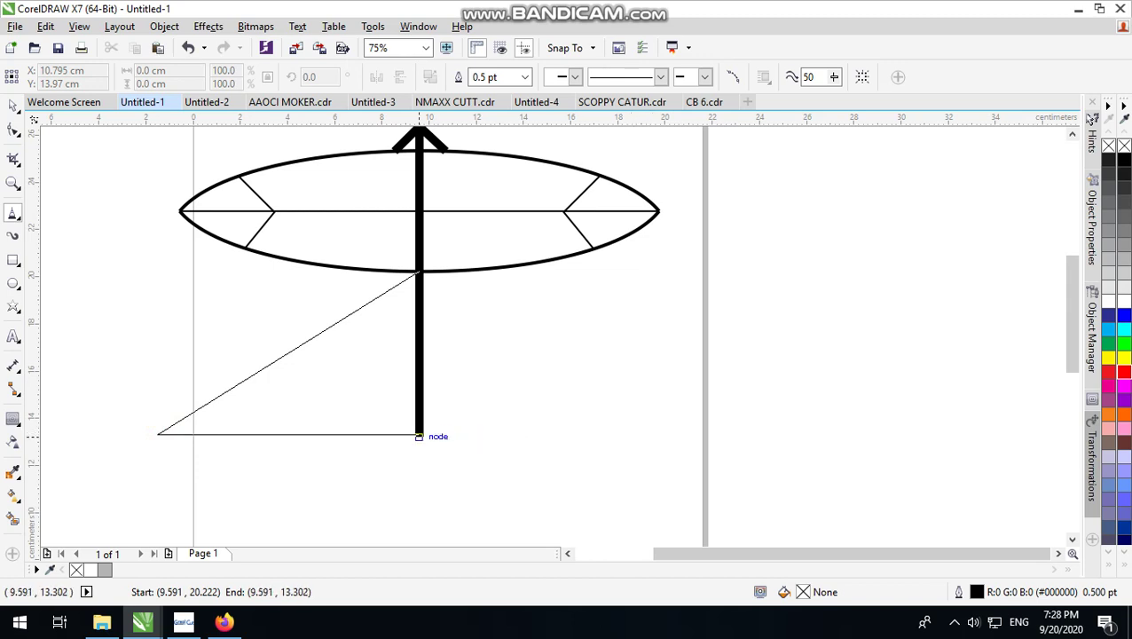
pyautogui.click(419, 433)
pyautogui.click(418, 271)
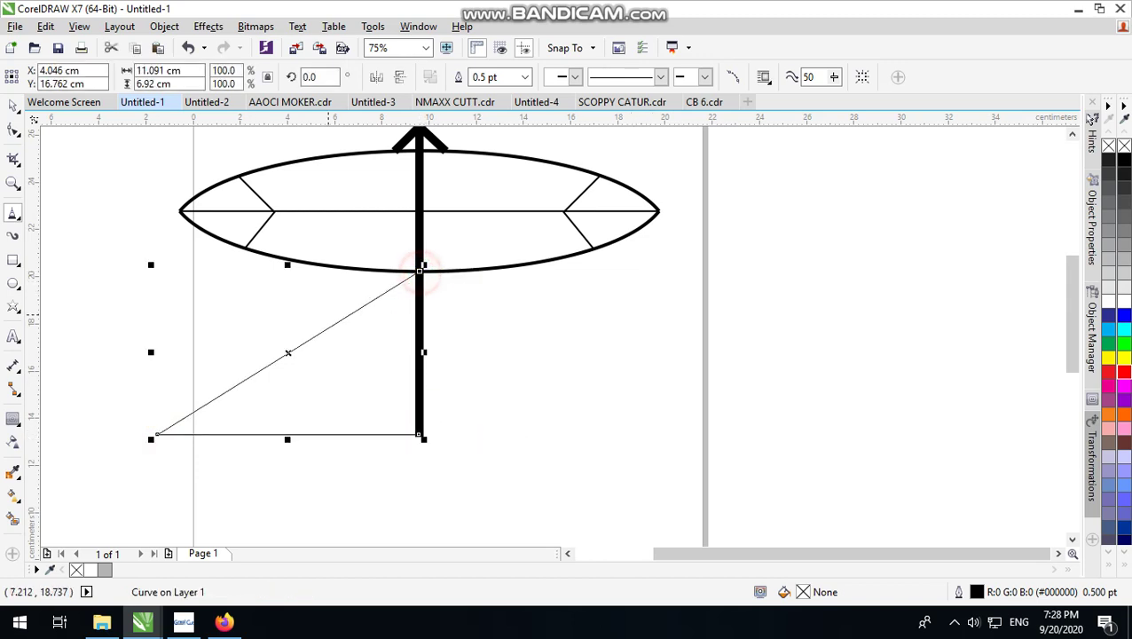
# - Scale the triangle proportionally to about 9.33 cm wide and move it down along the vertical bar
pyautogui.click(12, 104)
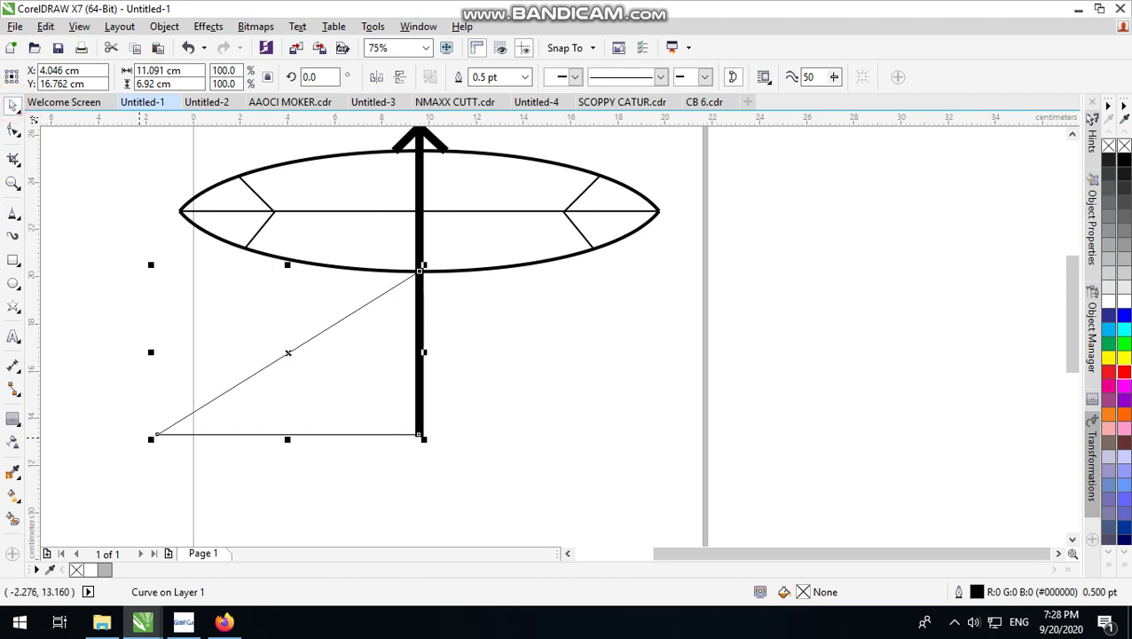
pyautogui.moveTo(150, 438); pyautogui.dragTo(197, 431)
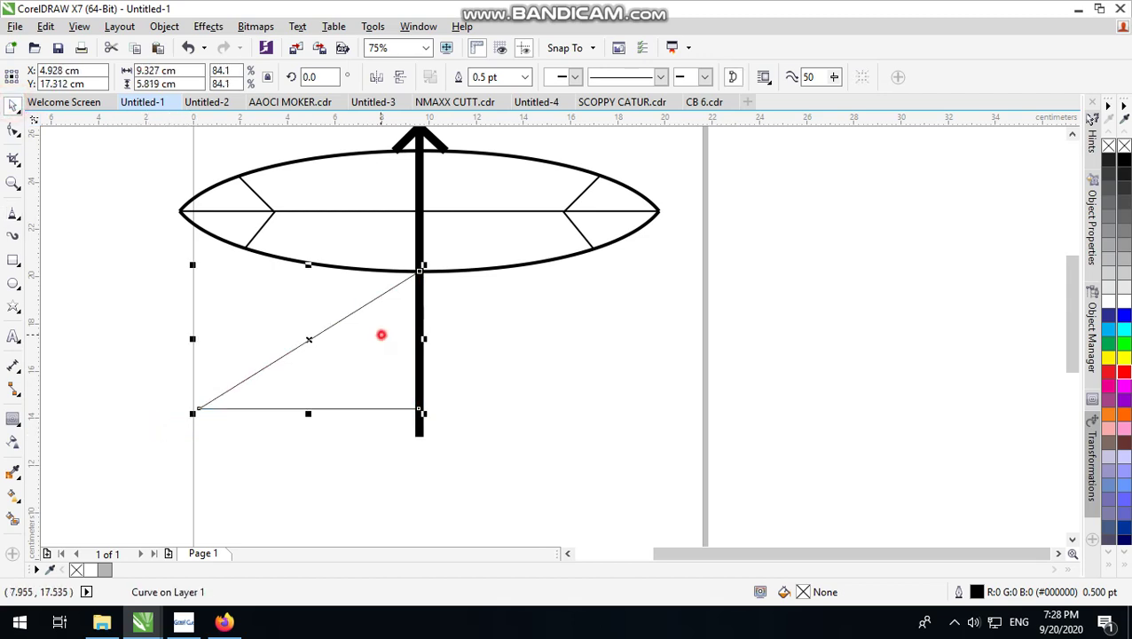
pyautogui.moveTo(381, 333); pyautogui.dragTo(381, 354)
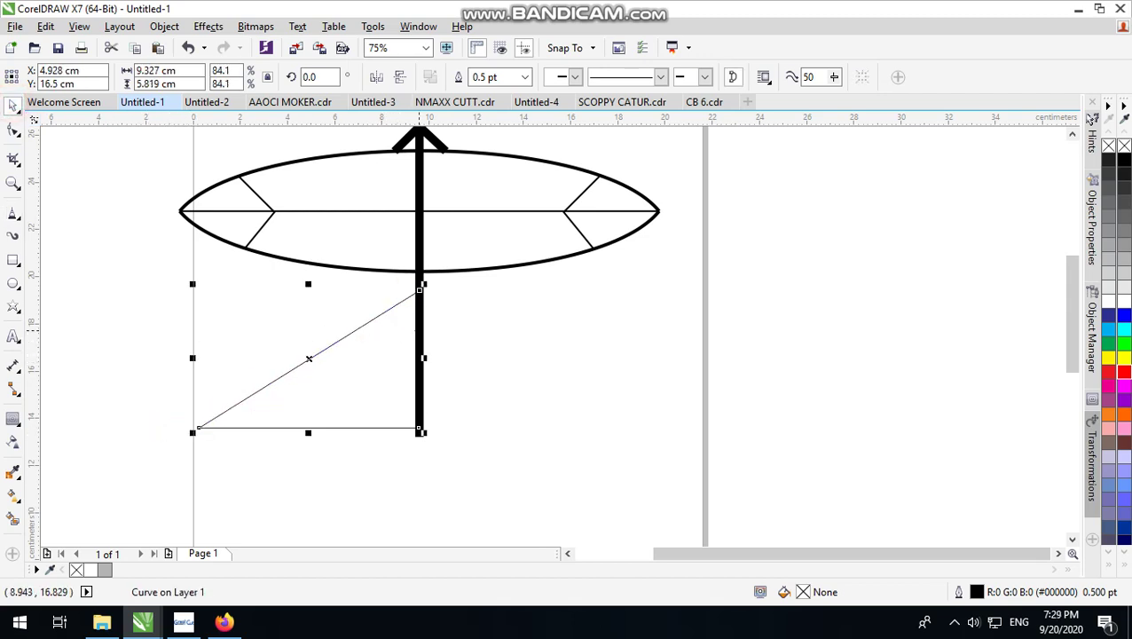
# - Set the triangle's outline width to 4.0 pt and lower the triangle until its base meets the vertical bar's lower end
pyautogui.click(525, 77)
pyautogui.click(502, 189)
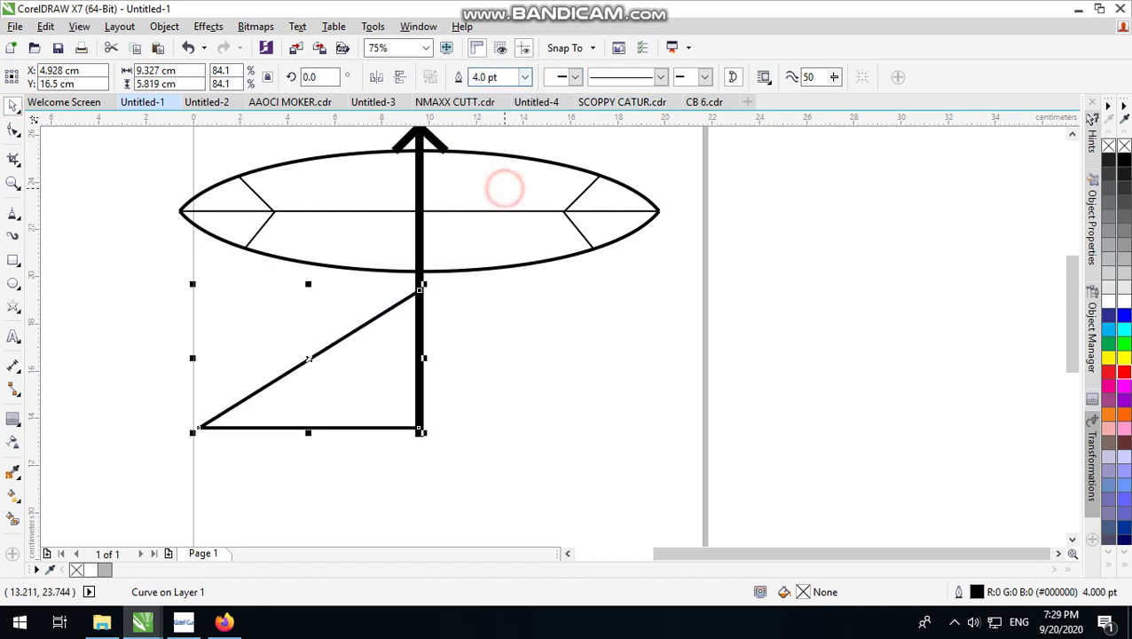
pyautogui.click(475, 391)
pyautogui.scroll(2, 374, 430)
pyautogui.moveTo(366, 425); pyautogui.dragTo(368, 441)
pyautogui.scroll(-2, 369, 441)
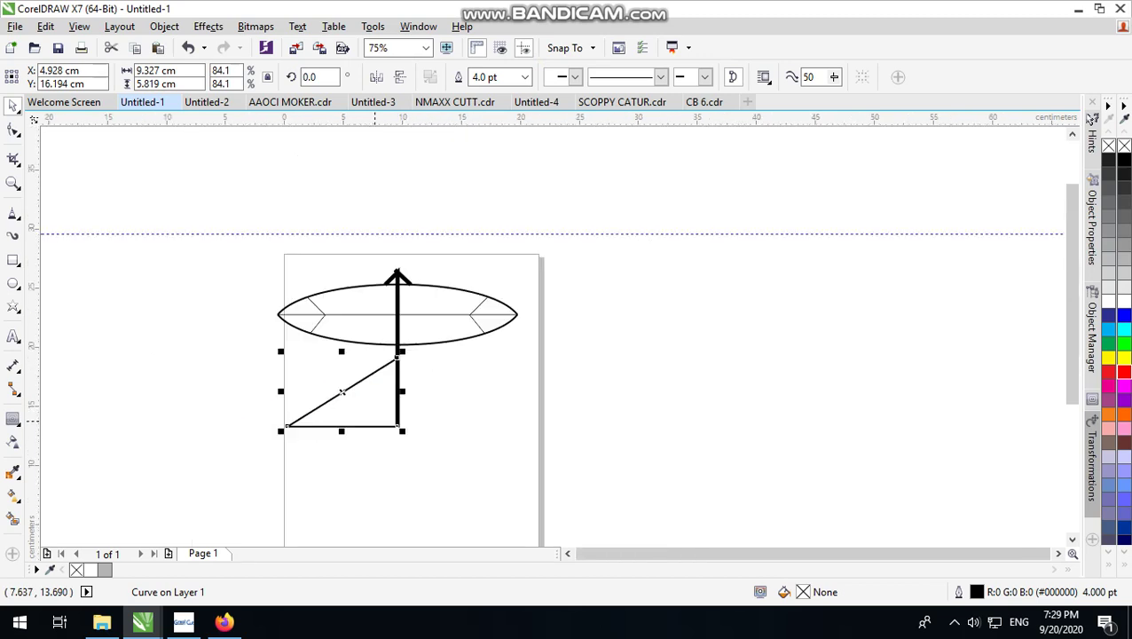
# - Create a mirrored copy of the triangle on the other side of the vertical bar
pyautogui.click(280, 394)
pyautogui.moveTo(280, 394); pyautogui.dragTo(416, 387)
pyautogui.rightClick(417, 387)
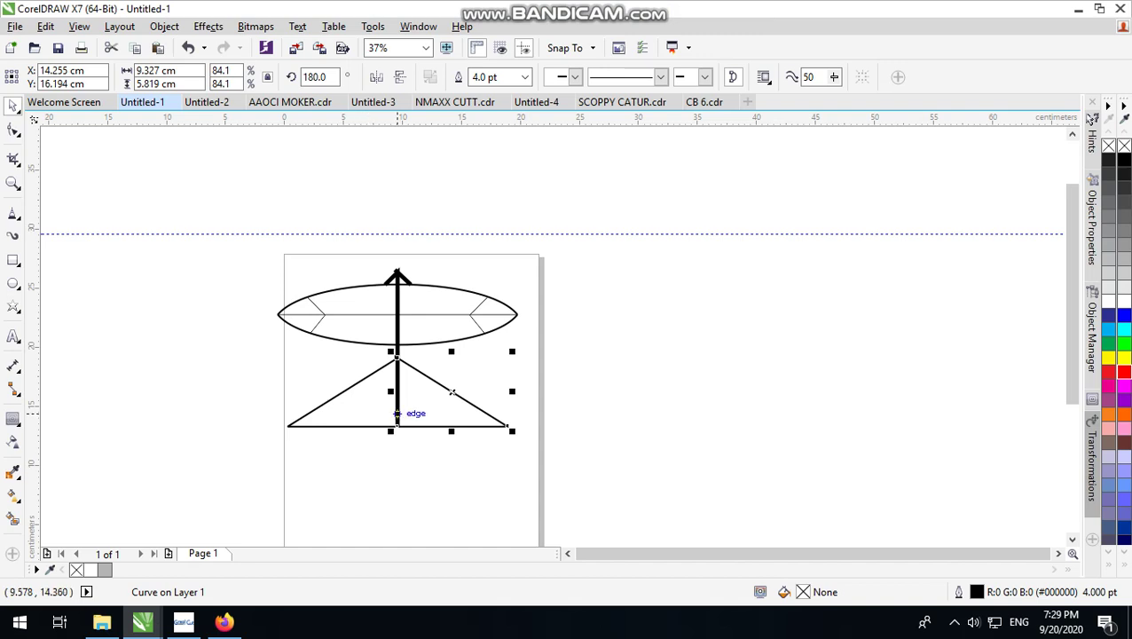
# - Select both triangle halves, scale them proportionally to about 16.34 cm wide and move them up just beneath the lens
pyautogui.moveTo(567, 490); pyautogui.dragTo(239, 351)
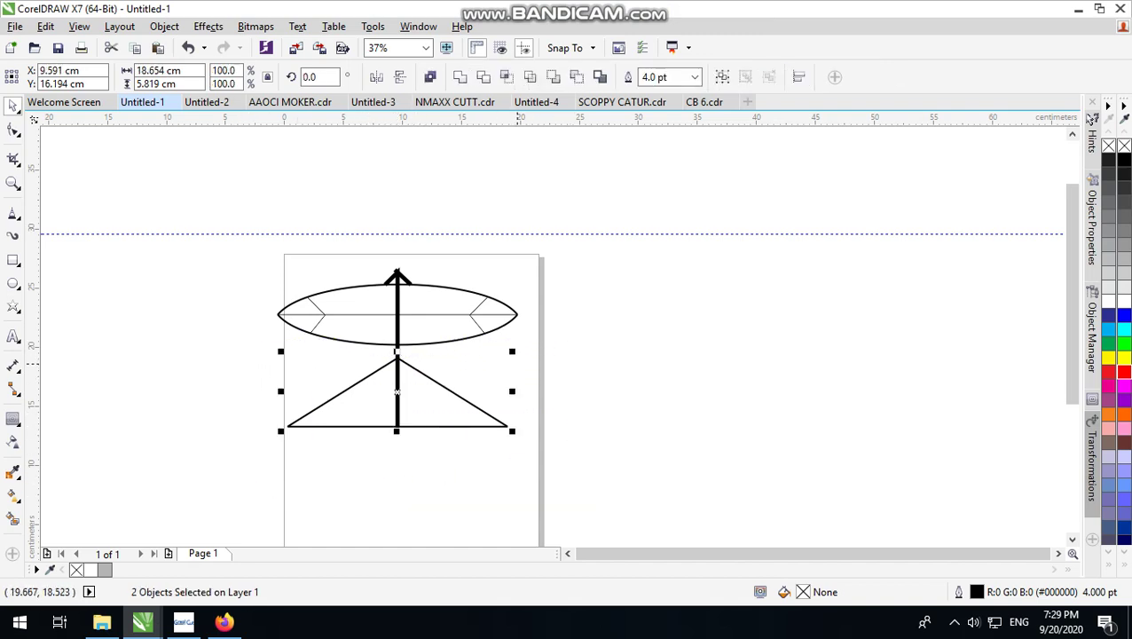
pyautogui.moveTo(513, 351); pyautogui.dragTo(495, 362)
pyautogui.moveTo(446, 392); pyautogui.dragTo(445, 391)
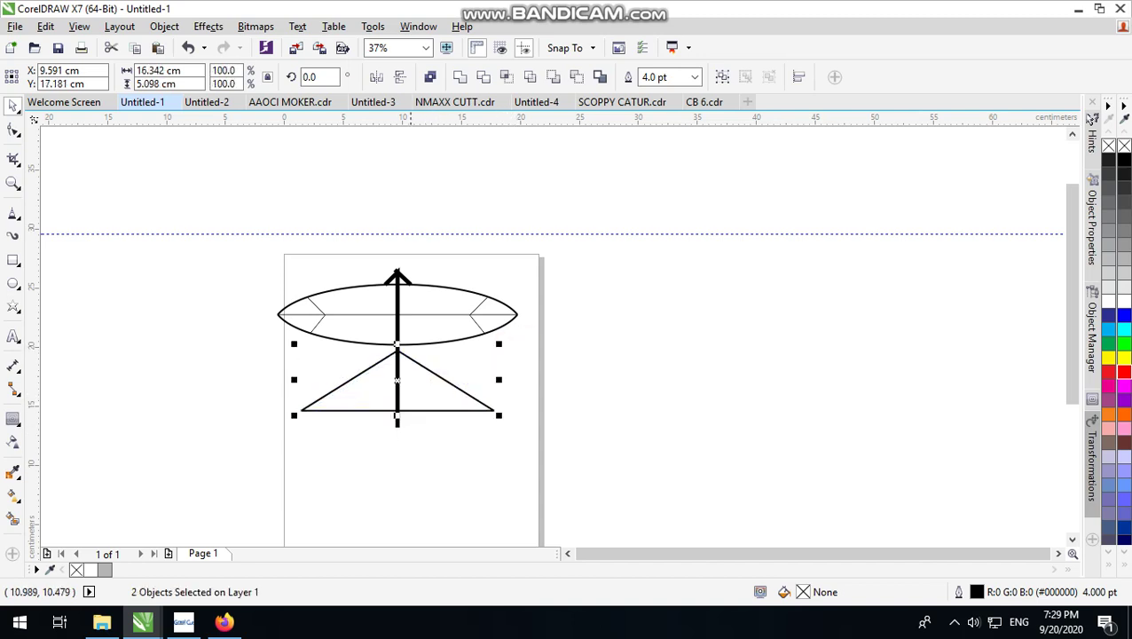
# - Shorten the vertical bar from its lower end so the arrow piece is about 11.74 cm high and stops at the triangle's base
pyautogui.click(397, 427)
pyautogui.moveTo(396, 431); pyautogui.dragTo(383, 391)
pyautogui.hotkey('ctrl', 'z')
pyautogui.scroll(1, 396, 434)
pyautogui.click(545, 285)
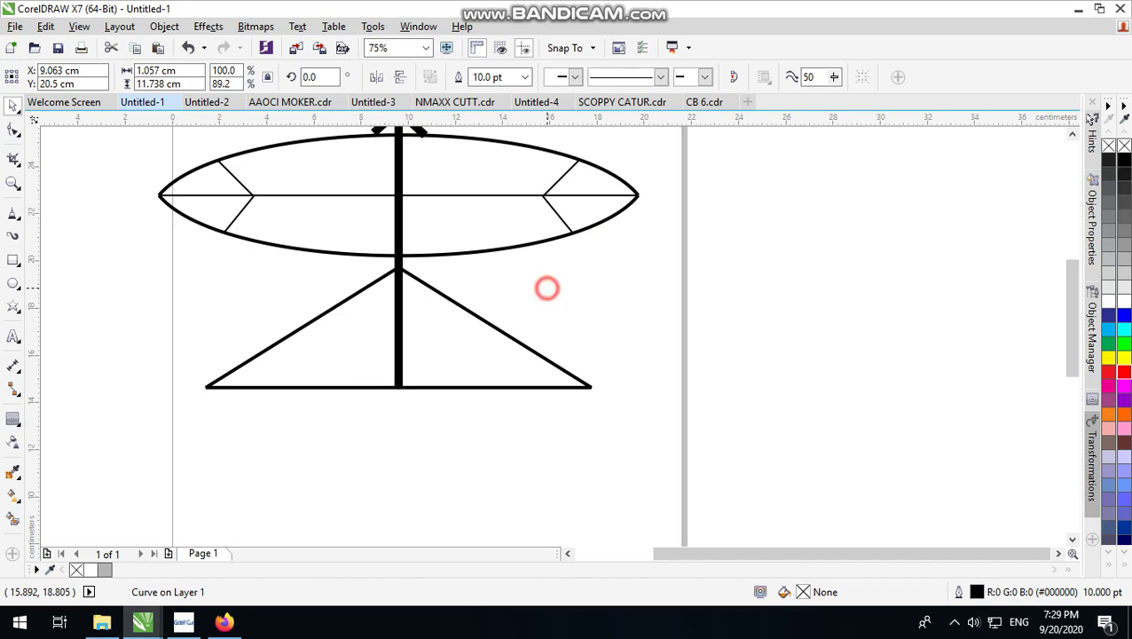
pyautogui.click(470, 314)
pyautogui.keyDown('shift'); pyautogui.click(349, 306); pyautogui.keyUp('shift')
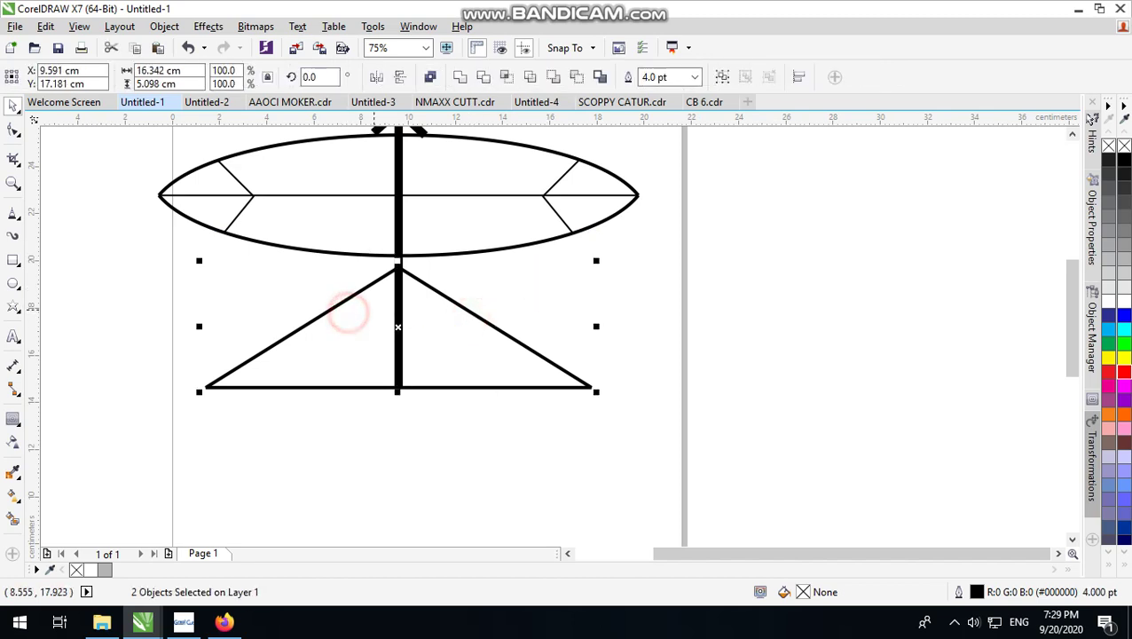
pyautogui.scroll(-2, 399, 367)
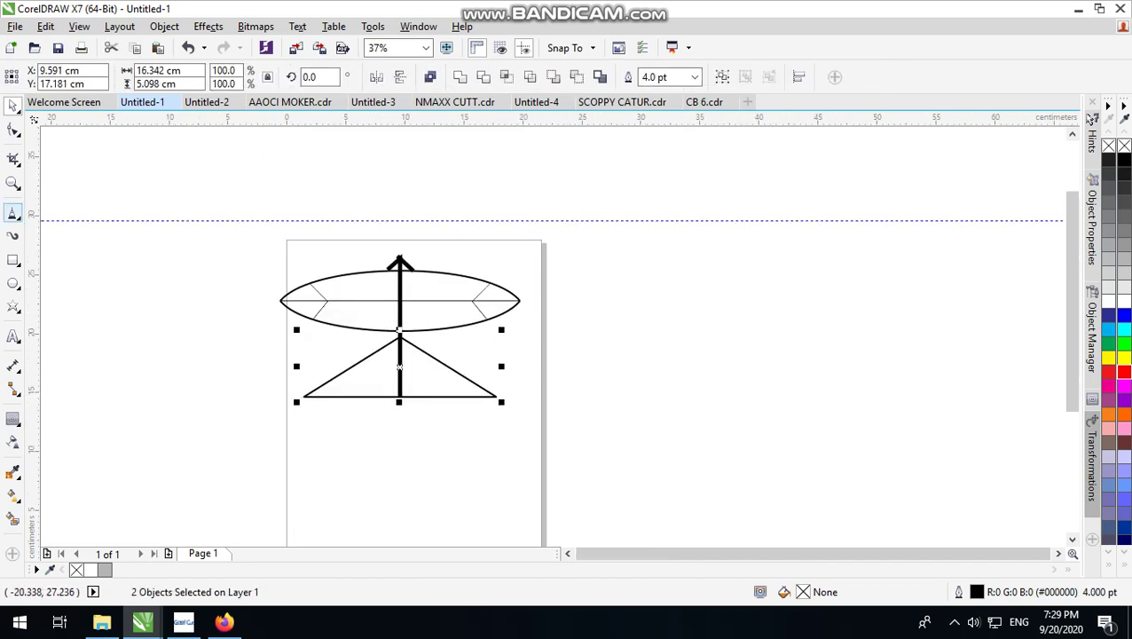
# - Draw a closed angular band about 9.54 cm wide and 5.27 cm high with the Pen tool, from the lens's lower edge around to the vertical bar
pyautogui.scroll(2, 398, 366)
pyautogui.moveTo(296, 302); pyautogui.dragTo(373, 391)
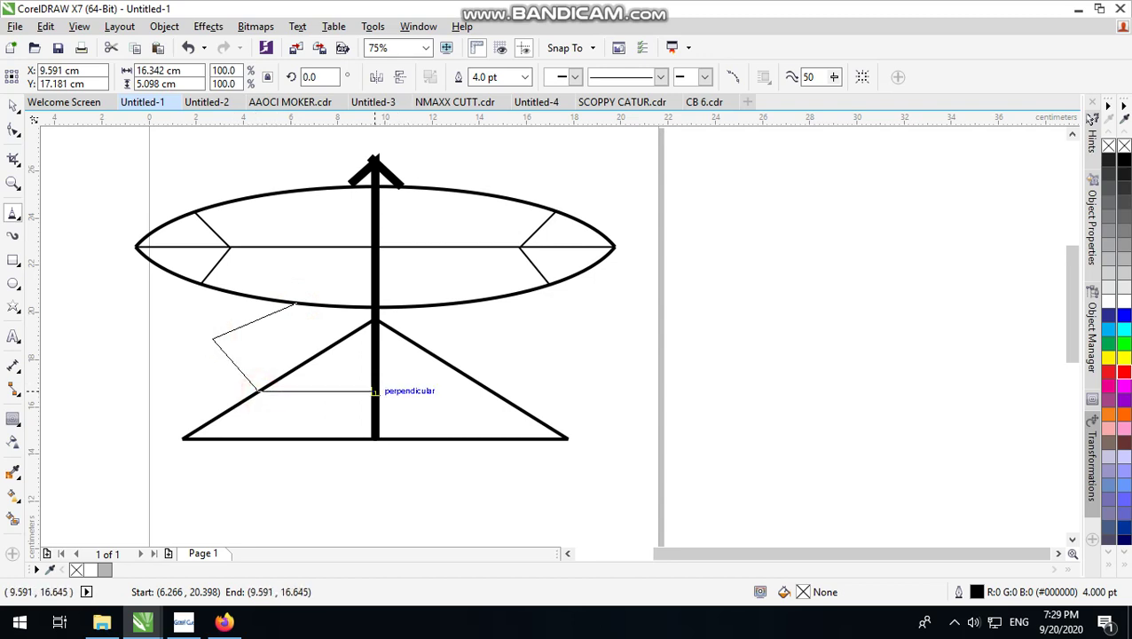
pyautogui.click(374, 390)
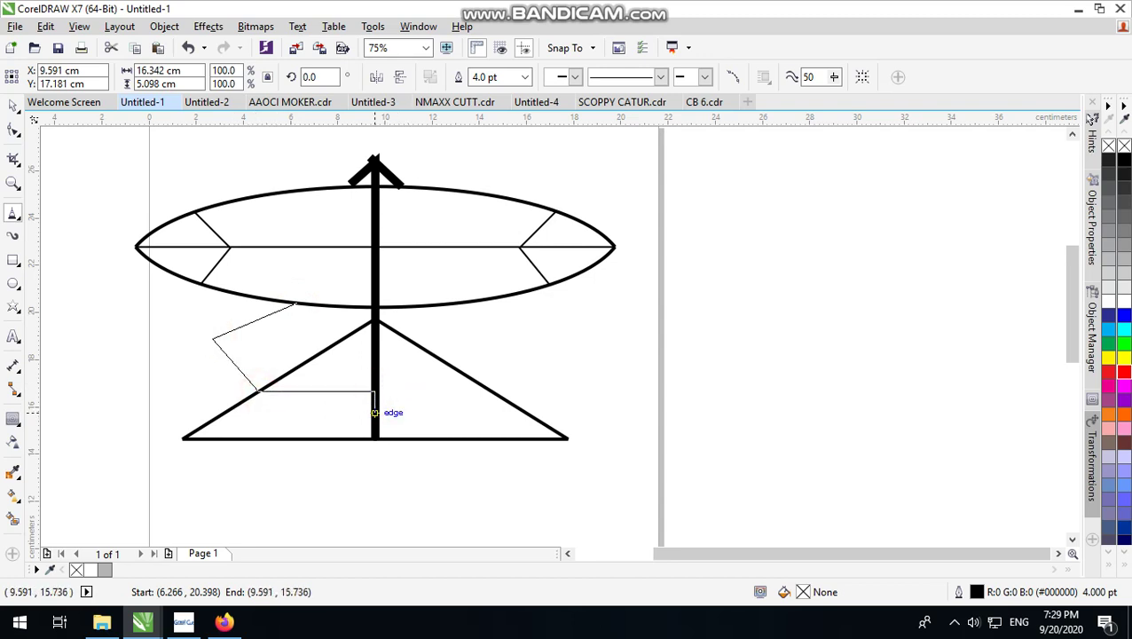
pyautogui.click(374, 412)
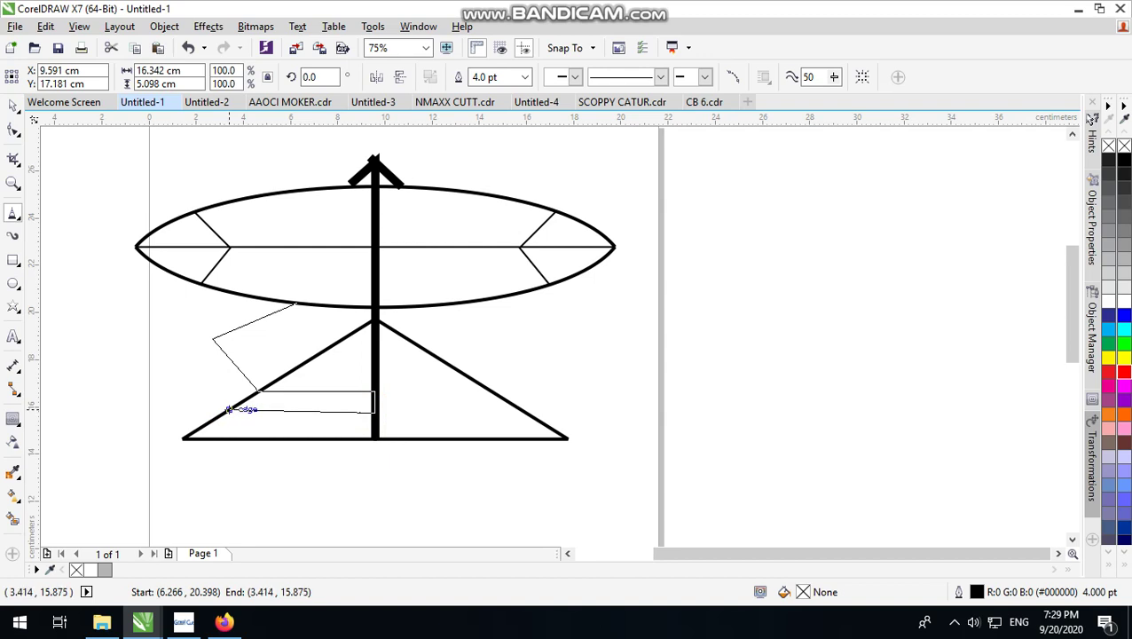
pyautogui.moveTo(203, 425)
pyautogui.mouseDown()
pyautogui.moveTo(152, 357)
pyautogui.moveTo(198, 307)
pyautogui.moveTo(297, 303)
pyautogui.mouseUp()
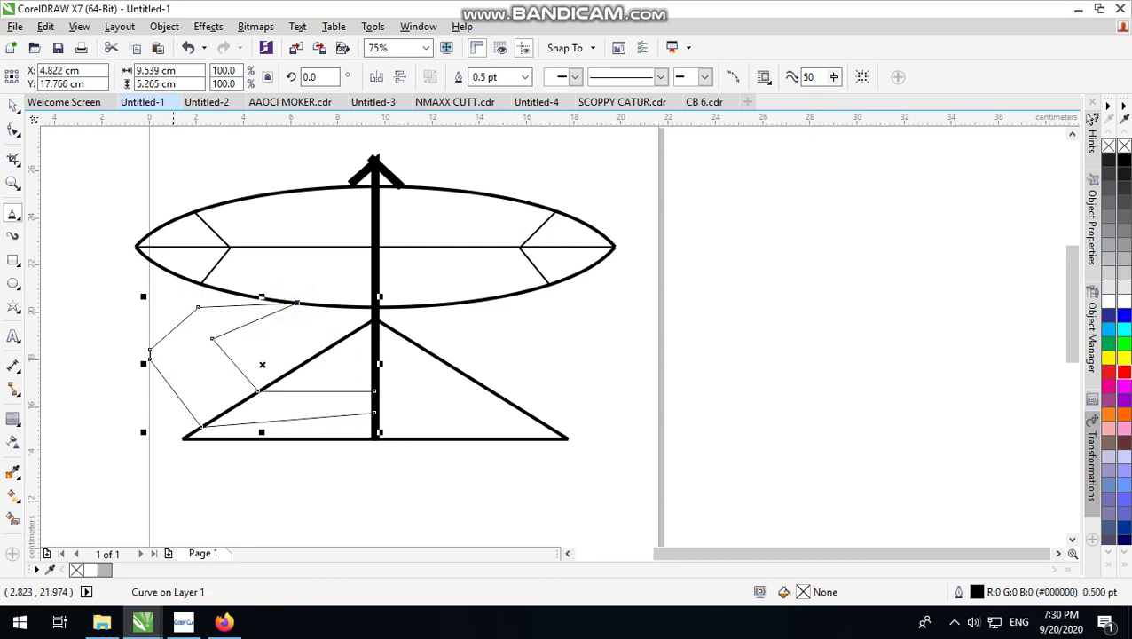
# - Convert the angular band's segments to curves and delete its upper outer corner nodes and inner corner nodes
pyautogui.click(12, 128)
pyautogui.scroll(1, 185, 356)
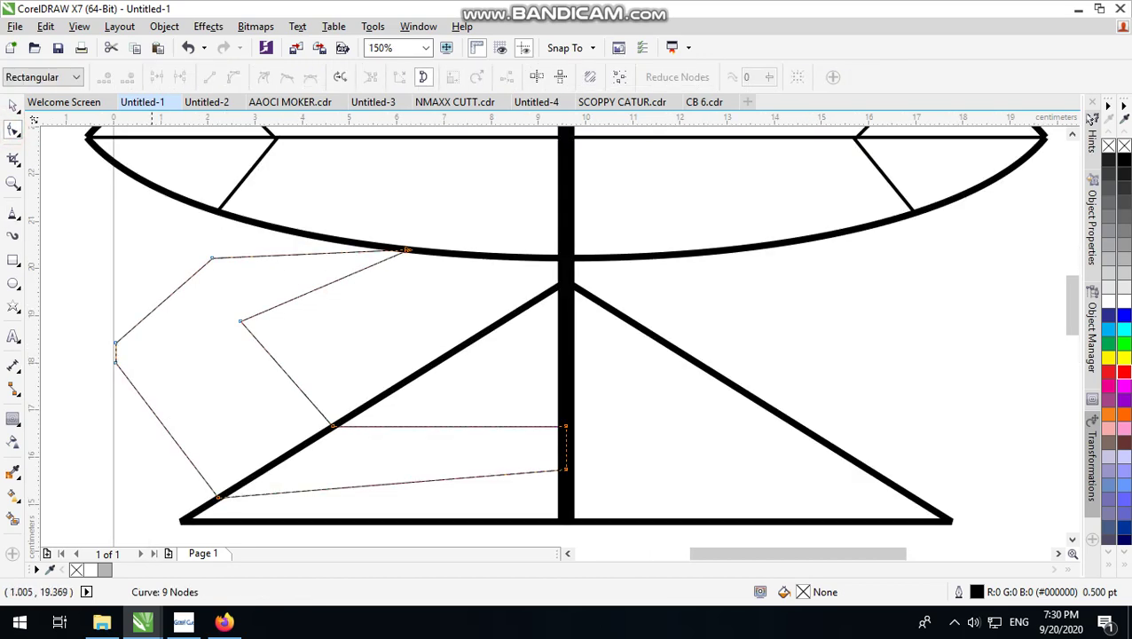
pyautogui.scroll(-2, 186, 282)
pyautogui.moveTo(93, 248); pyautogui.dragTo(301, 375)
pyautogui.press('Delete')
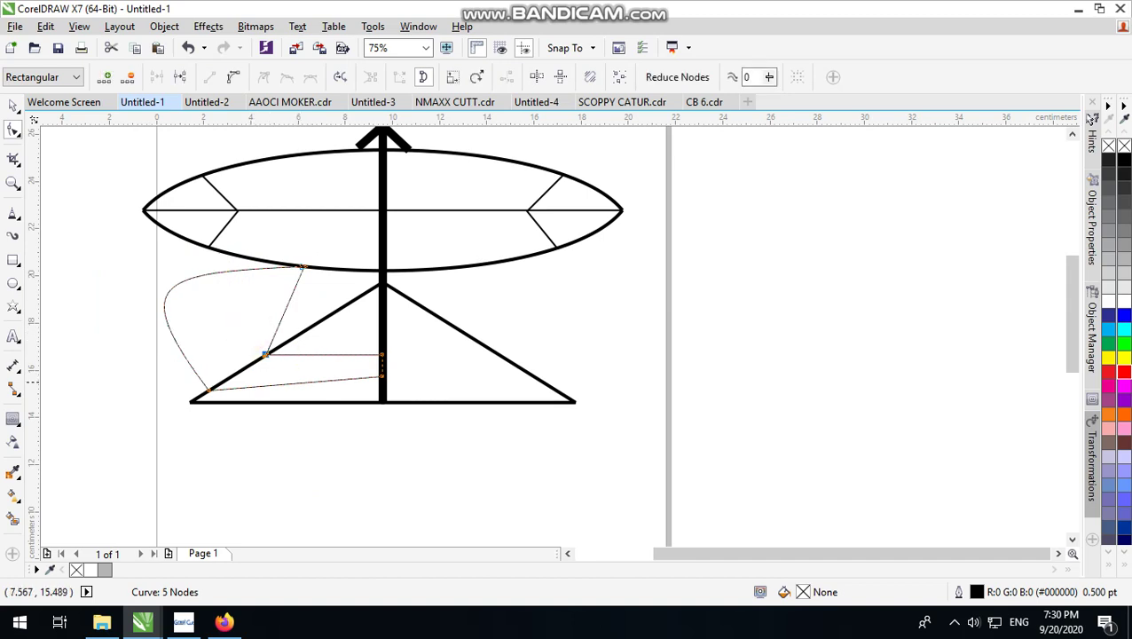
pyautogui.click(234, 77)
pyautogui.press('Delete')
# - Delete the band's remaining outer node on the left triangle's slope so the outer edge forms one smooth curve
pyautogui.scroll(4, 299, 260)
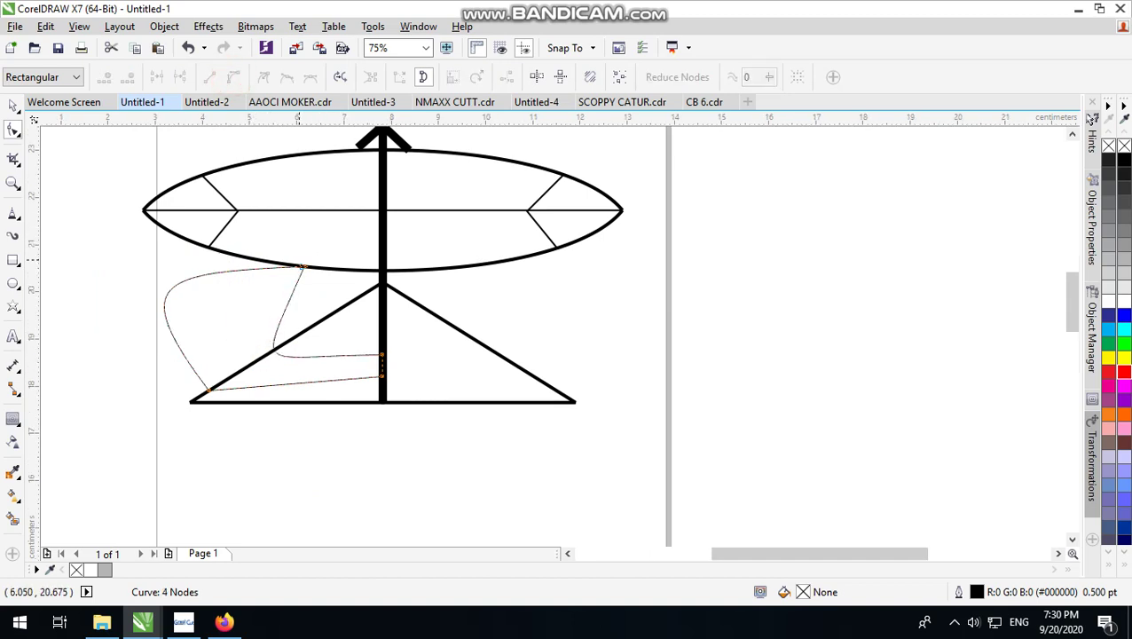
pyautogui.scroll(-2, 292, 320)
pyautogui.scroll(-1, 292, 319)
pyautogui.moveTo(277, 305); pyautogui.dragTo(326, 350)
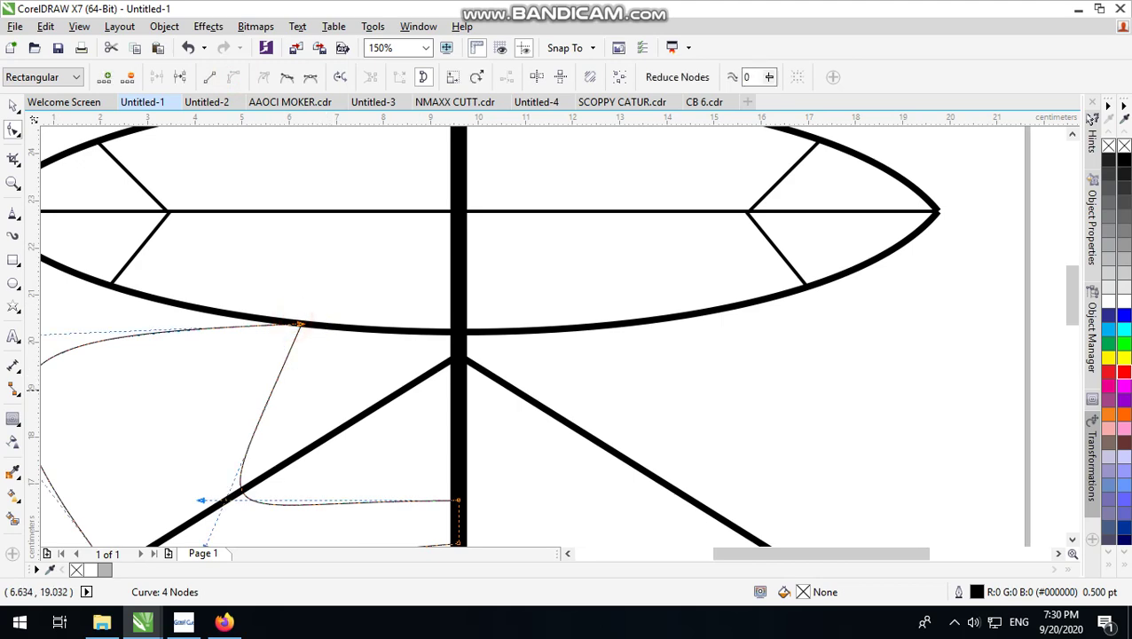
pyautogui.scroll(-2, 306, 367)
pyautogui.scroll(2, 268, 405)
pyautogui.moveTo(218, 406); pyautogui.dragTo(292, 474)
pyautogui.press('Delete')
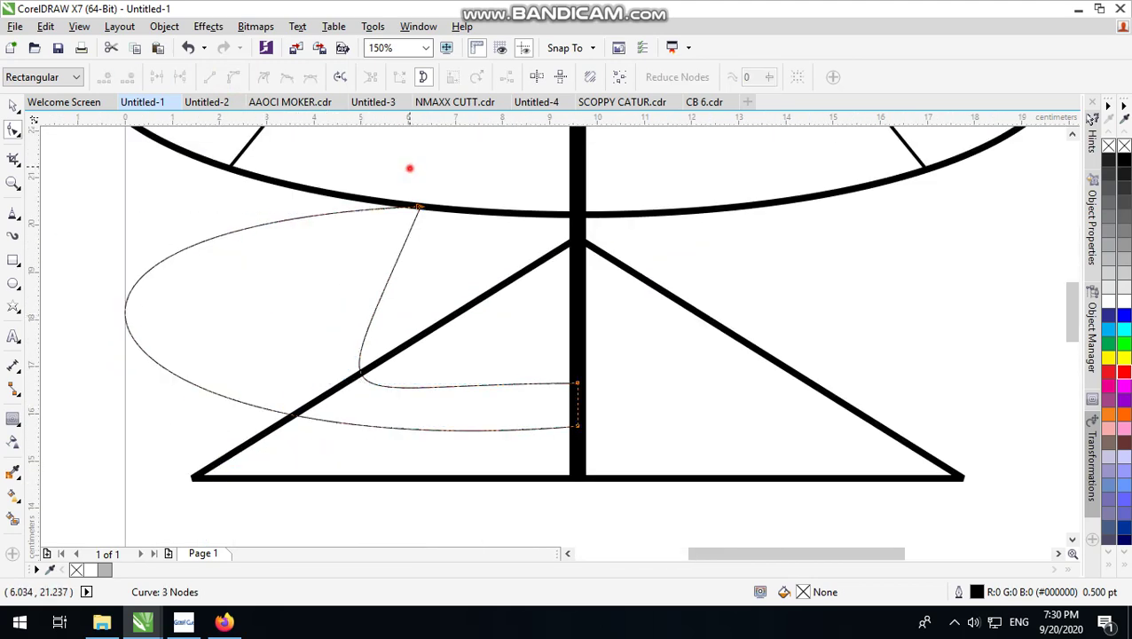
# - Bend the band's inner edge outward into a rounded arc by adjusting the curve handle at its tip on the lens
pyautogui.click(417, 207)
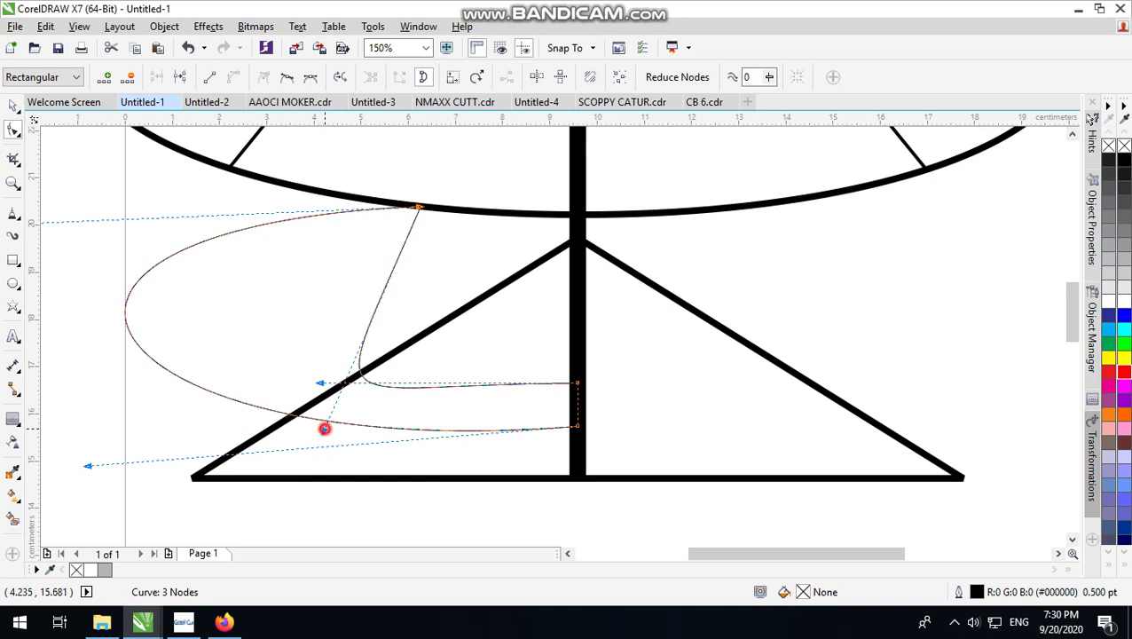
pyautogui.moveTo(325, 429); pyautogui.dragTo(122, 293)
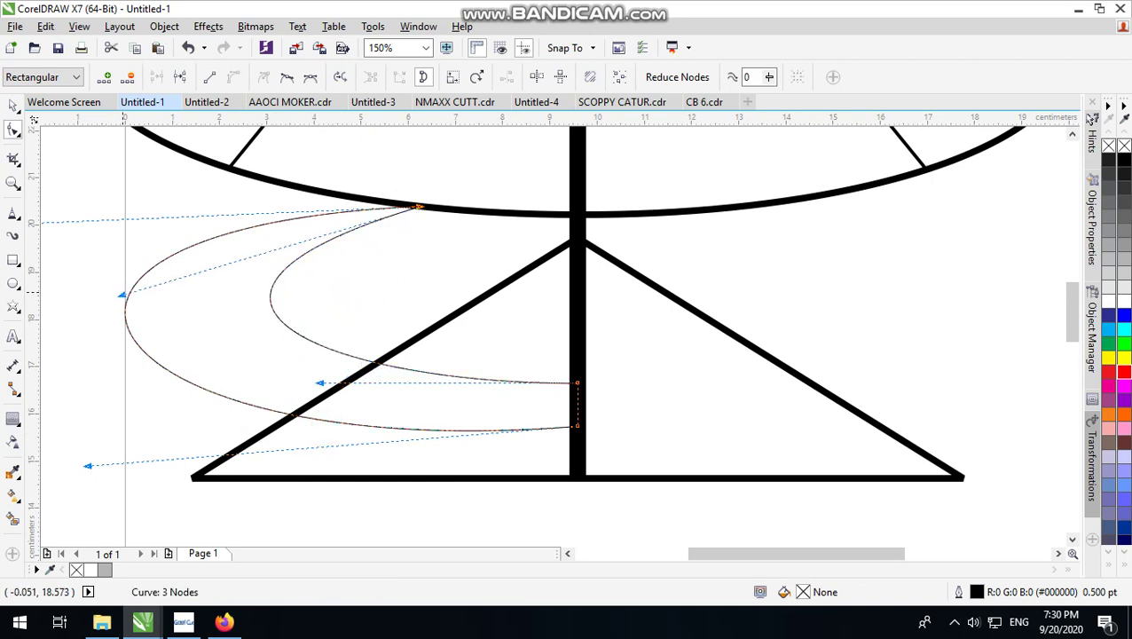
pyautogui.scroll(-2, 521, 342)
pyautogui.scroll(2, 324, 391)
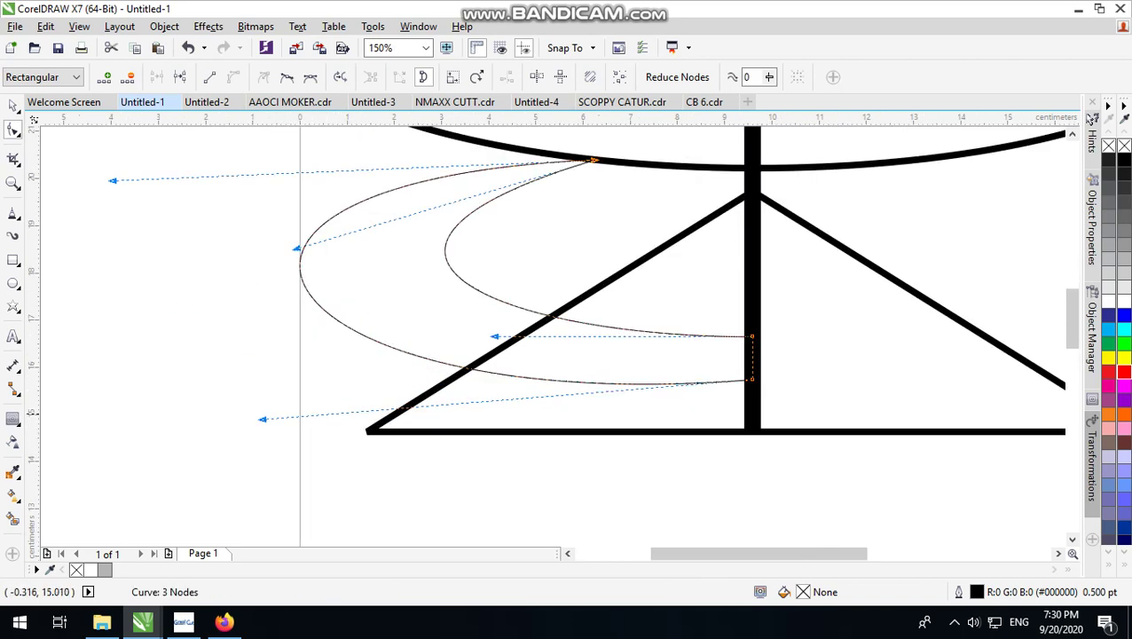
# - Move the outer edge's end node down the vertical bar and adjust its handle so the curve reaches the triangle's base
pyautogui.moveTo(263, 418); pyautogui.dragTo(346, 494)
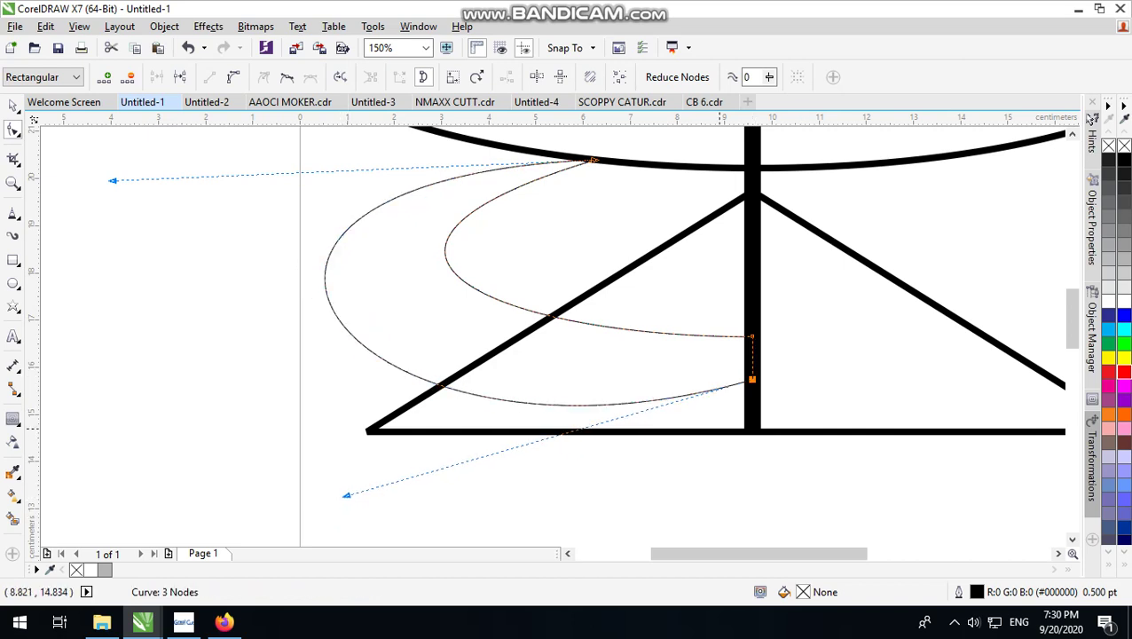
pyautogui.click(780, 473)
pyautogui.moveTo(775, 454); pyautogui.dragTo(752, 405)
pyautogui.scroll(-1, 406, 496)
pyautogui.scroll(1, 401, 514)
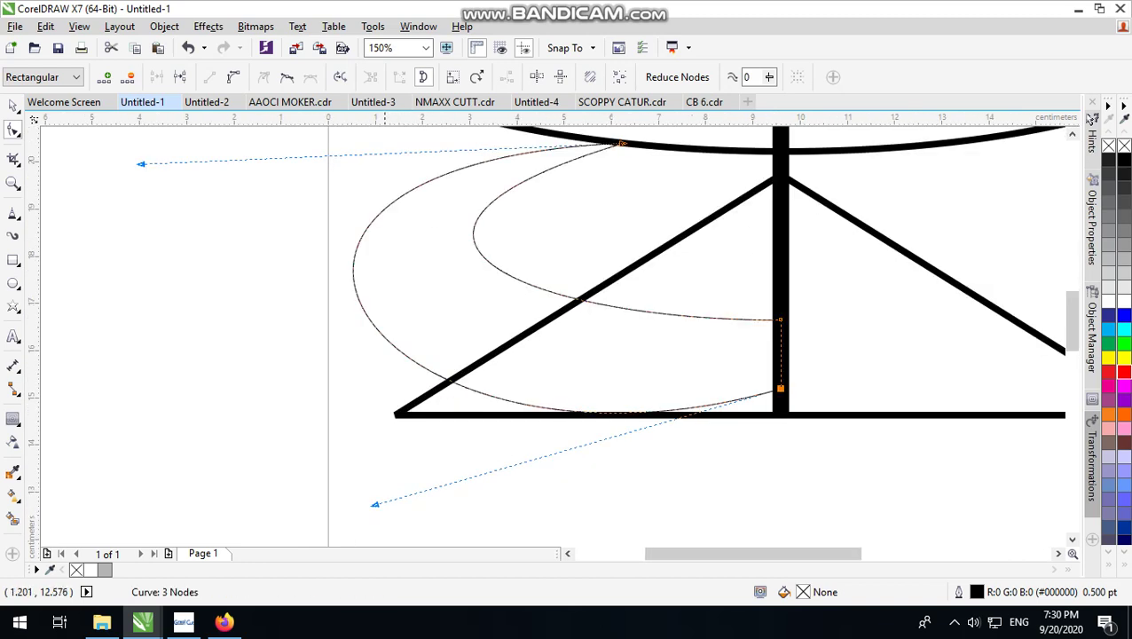
pyautogui.moveTo(374, 504); pyautogui.dragTo(498, 509)
# - Adjust the handle of the inner edge's node on the vertical bar so the curve sags like the outer edge
pyautogui.moveTo(690, 256); pyautogui.dragTo(825, 348)
pyautogui.moveTo(523, 320); pyautogui.dragTo(632, 375)
pyautogui.scroll(-2, 450, 315)
pyautogui.scroll(2, 542, 276)
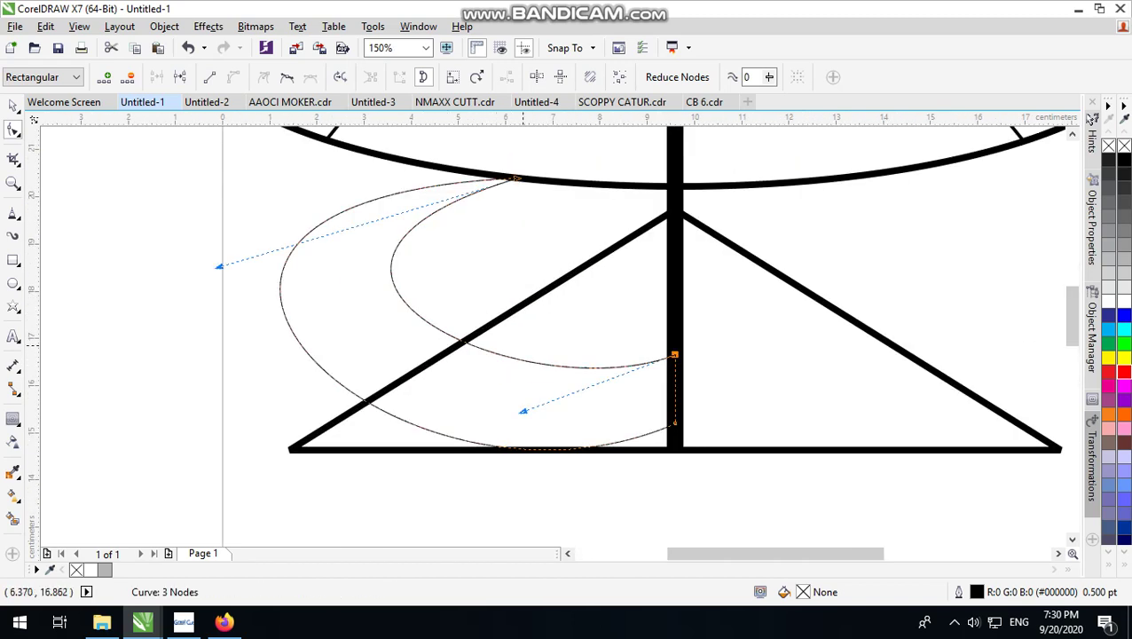
pyautogui.scroll(-1, 542, 276)
pyautogui.scroll(1, 405, 286)
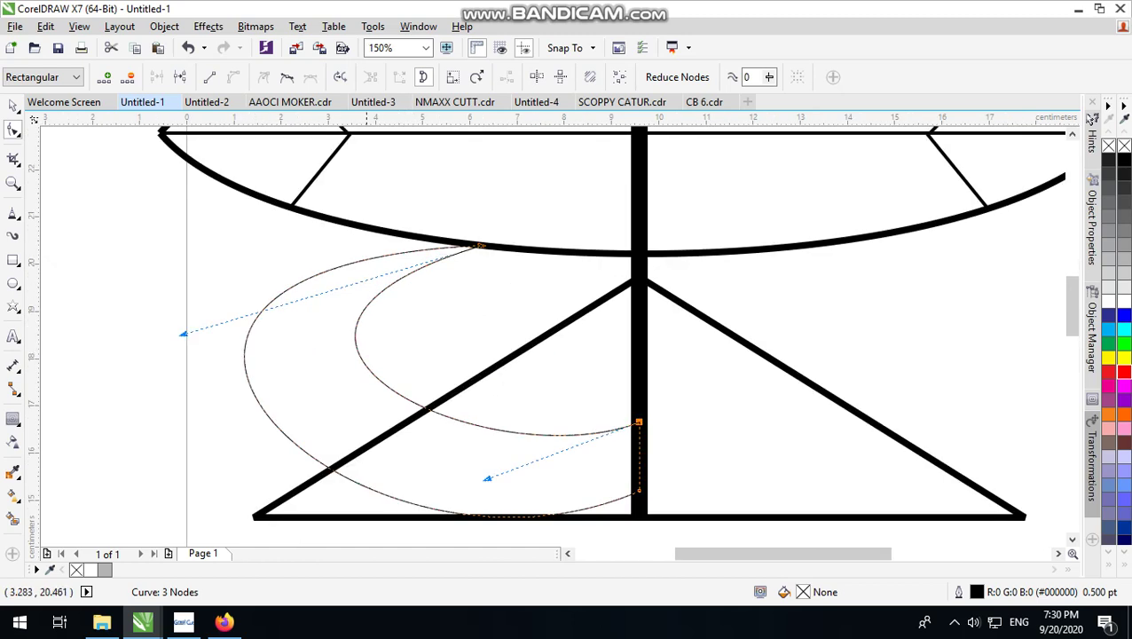
# - Reshape the top of the left band's outer edge with its tip handle and nudge the tip node slightly right along the lens
pyautogui.click(425, 199)
pyautogui.scroll(-1, 426, 270)
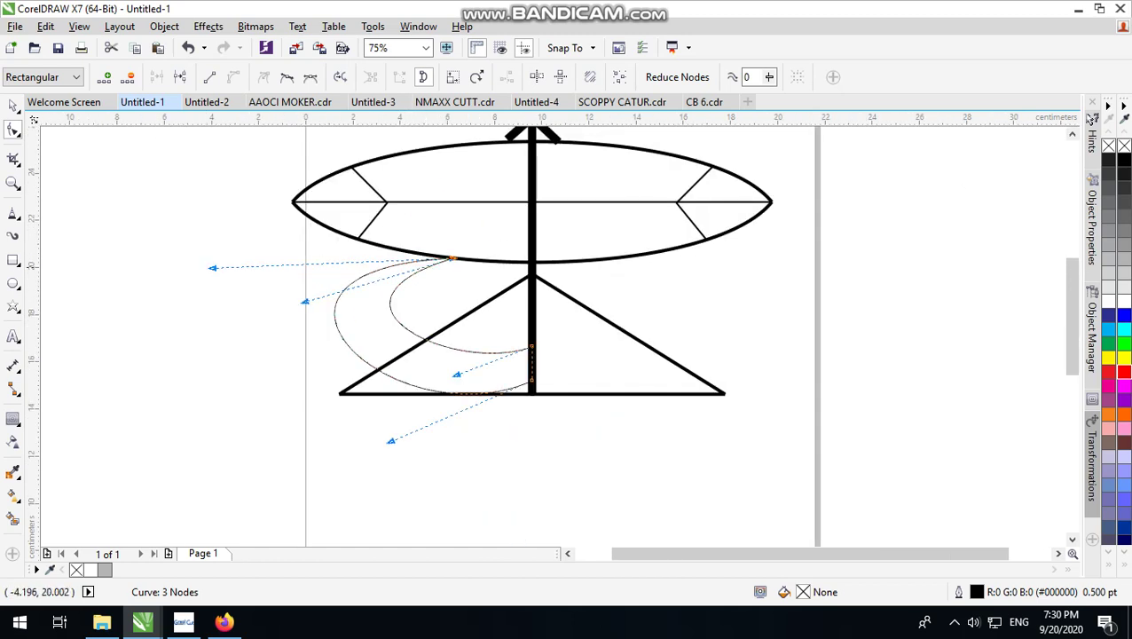
pyautogui.moveTo(212, 267); pyautogui.dragTo(219, 228)
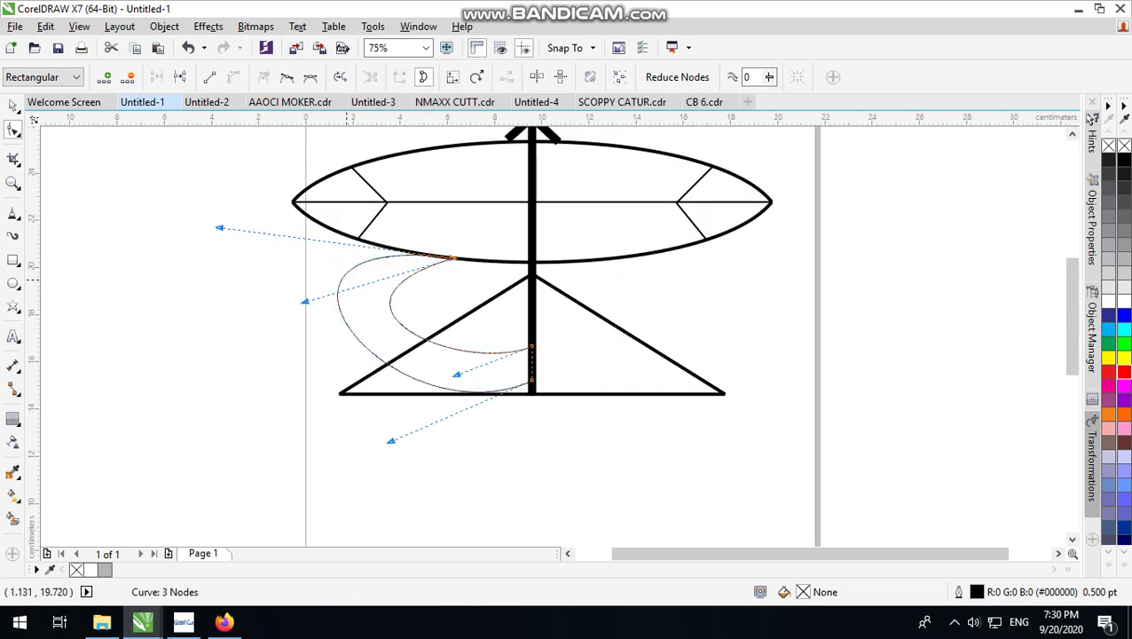
pyautogui.scroll(1, 451, 257)
pyautogui.moveTo(449, 257); pyautogui.dragTo(458, 255)
pyautogui.scroll(-1, 404, 277)
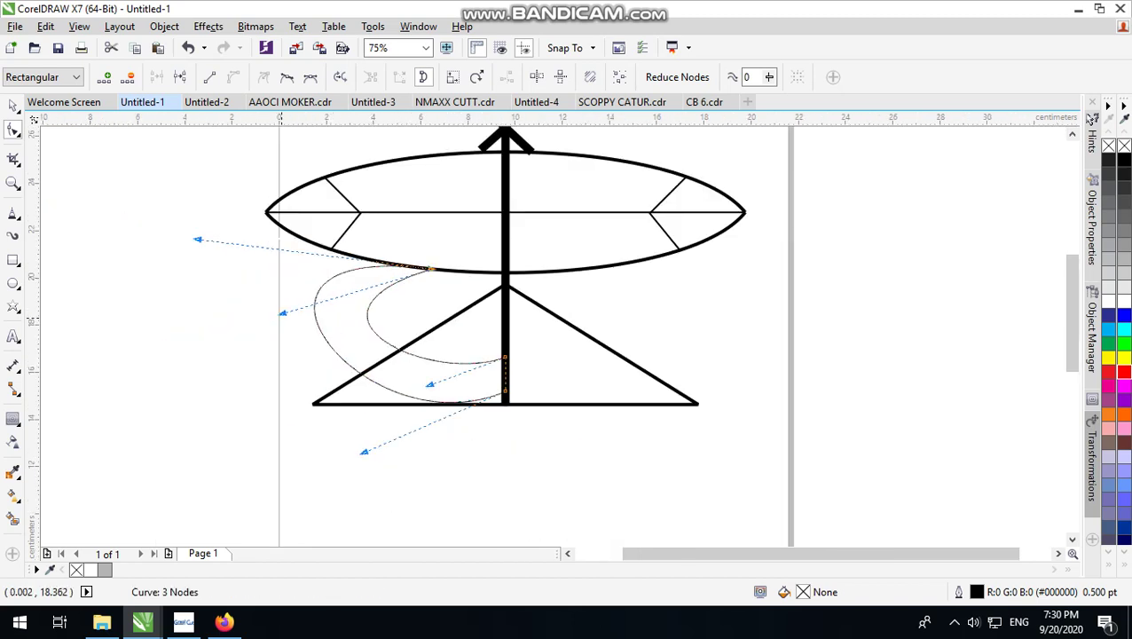
pyautogui.moveTo(199, 239); pyautogui.dragTo(182, 255)
pyautogui.scroll(1, 426, 398)
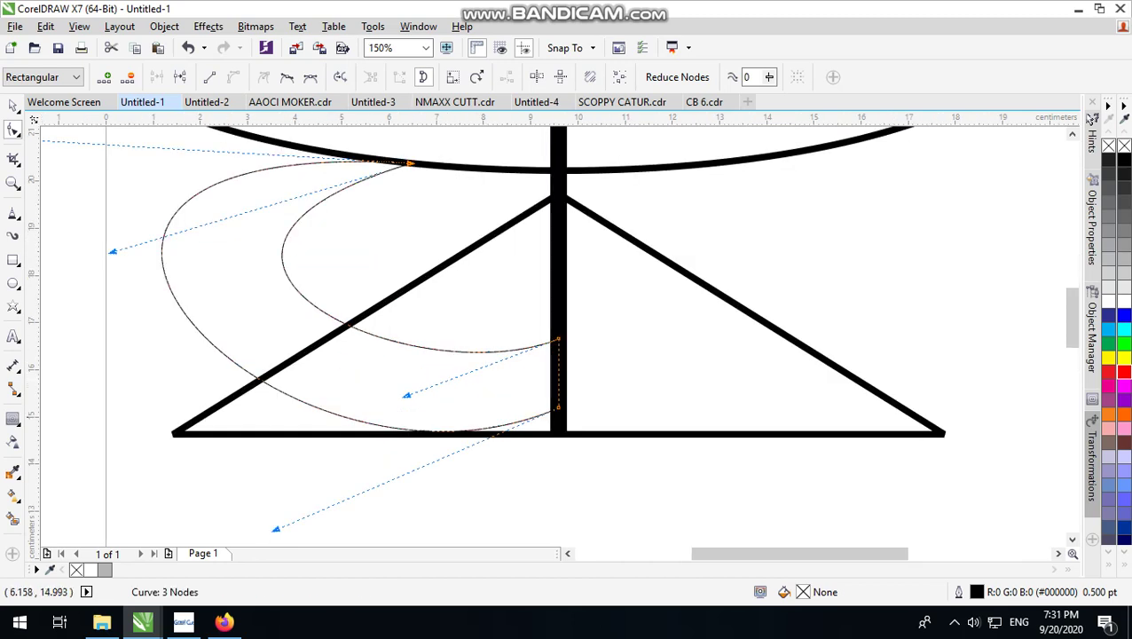
# - Flatten the lower ends of the band's inner and outer edges by adjusting the curve handles of both nodes on the vertical bar
pyautogui.moveTo(407, 395); pyautogui.dragTo(340, 320)
pyautogui.scroll(-1, 467, 352)
pyautogui.scroll(1, 514, 401)
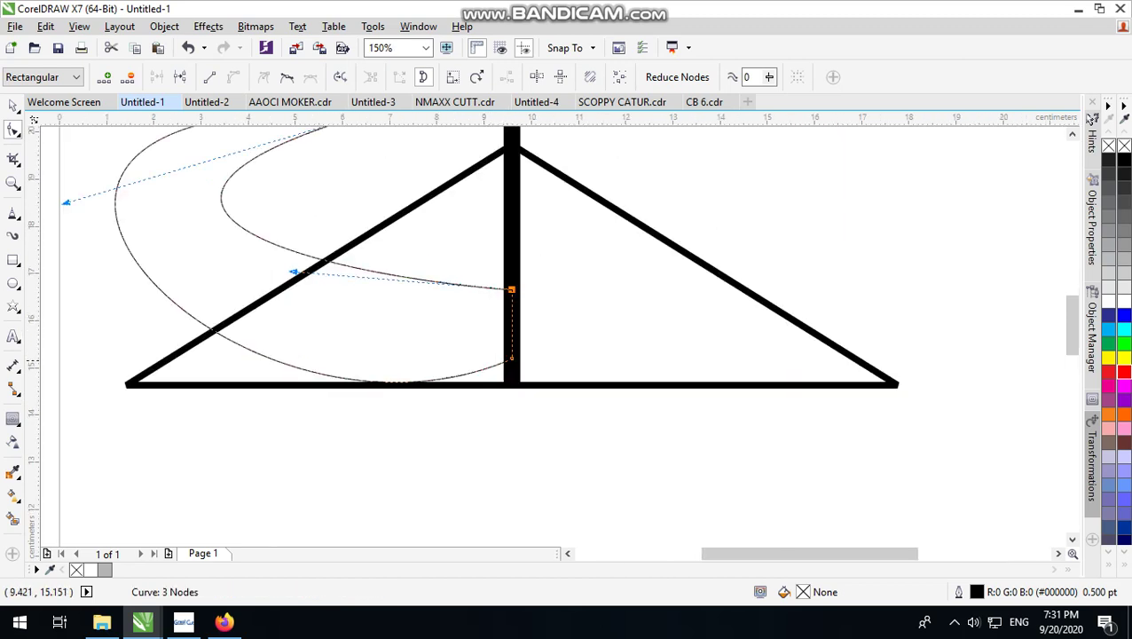
pyautogui.click(510, 357)
pyautogui.moveTo(229, 480); pyautogui.dragTo(143, 389)
pyautogui.scroll(-2, 164, 401)
pyautogui.scroll(2, 218, 240)
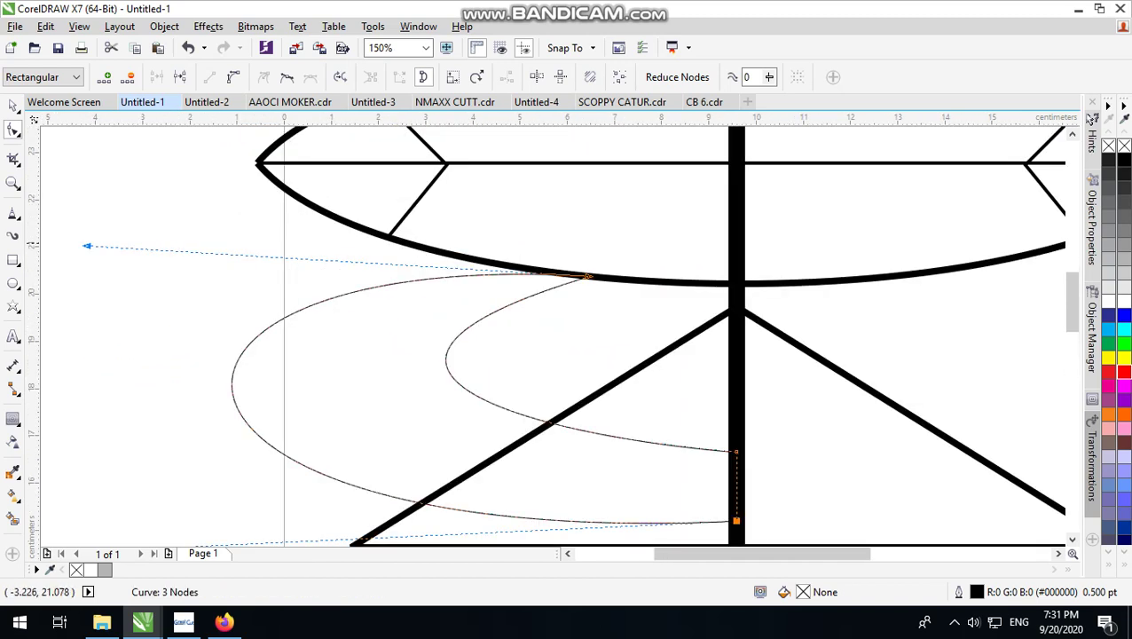
# - Tighten the outer edge's curve with its tip handle and lower the band's tip node to just beneath the lens
pyautogui.moveTo(86, 246); pyautogui.dragTo(352, 236)
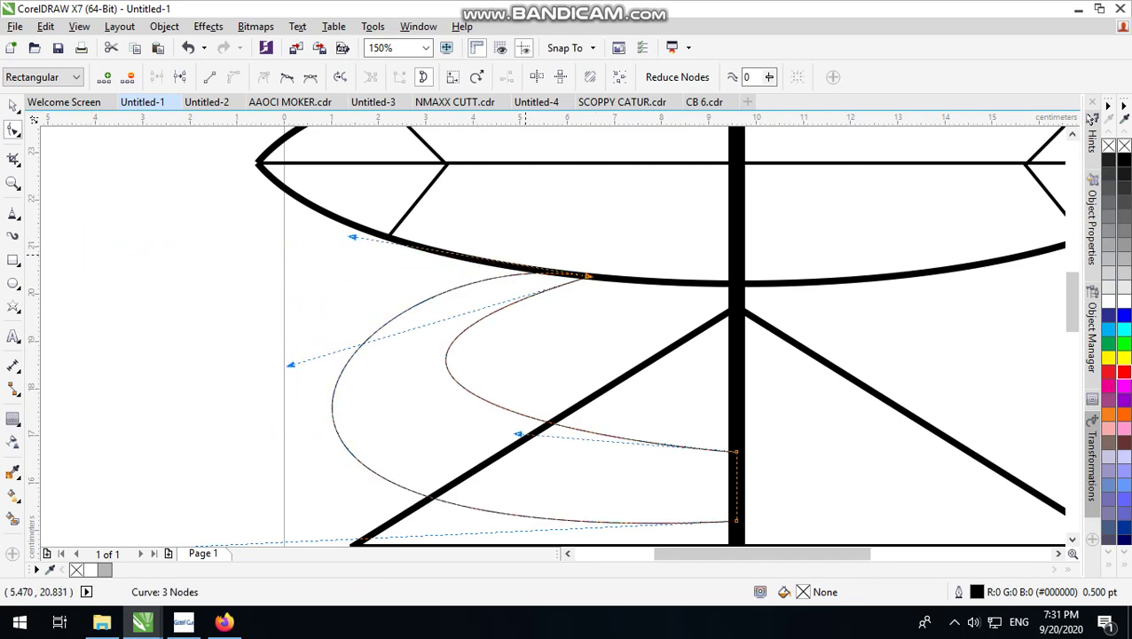
pyautogui.scroll(2, 475, 256)
pyautogui.moveTo(229, 218); pyautogui.dragTo(152, 194)
pyautogui.scroll(-2, 151, 194)
pyautogui.scroll(2, 509, 272)
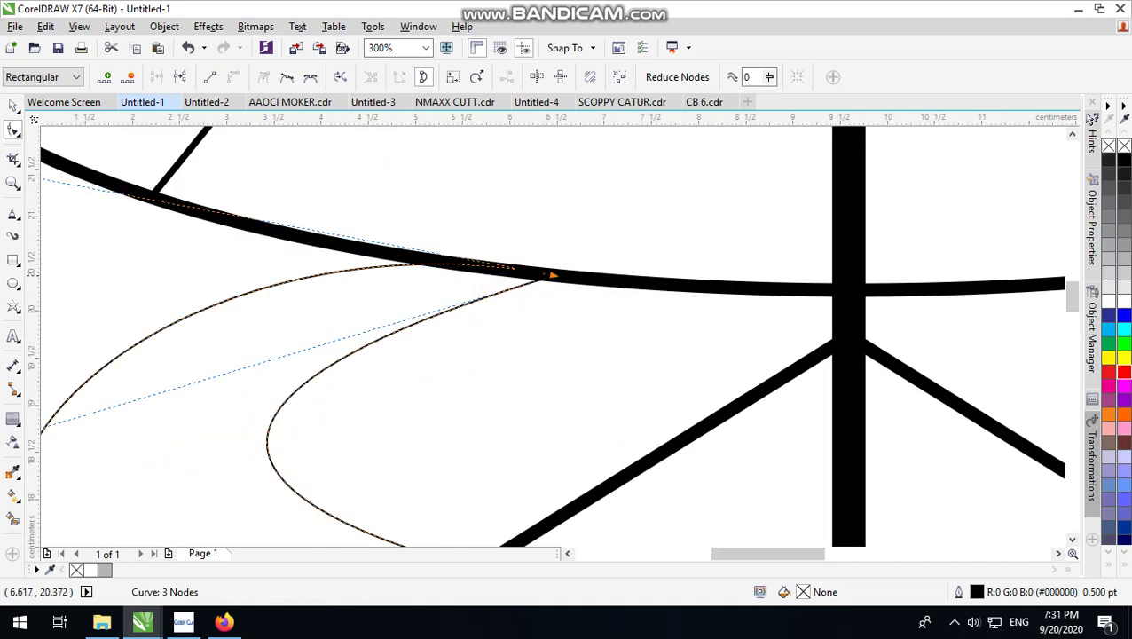
pyautogui.moveTo(551, 276); pyautogui.dragTo(560, 335)
pyautogui.scroll(-2, 594, 335)
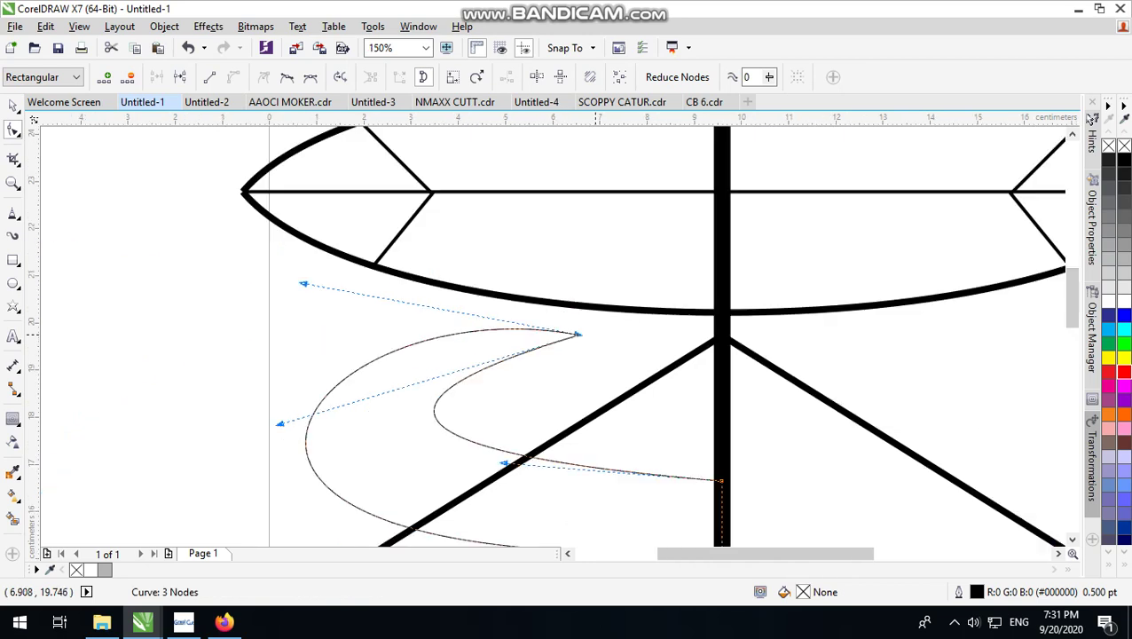
# - Adjust the tip handles of both edges and the inner edge's handle on the bar so the band curls into a rounded hook
pyautogui.moveTo(303, 281); pyautogui.dragTo(334, 166)
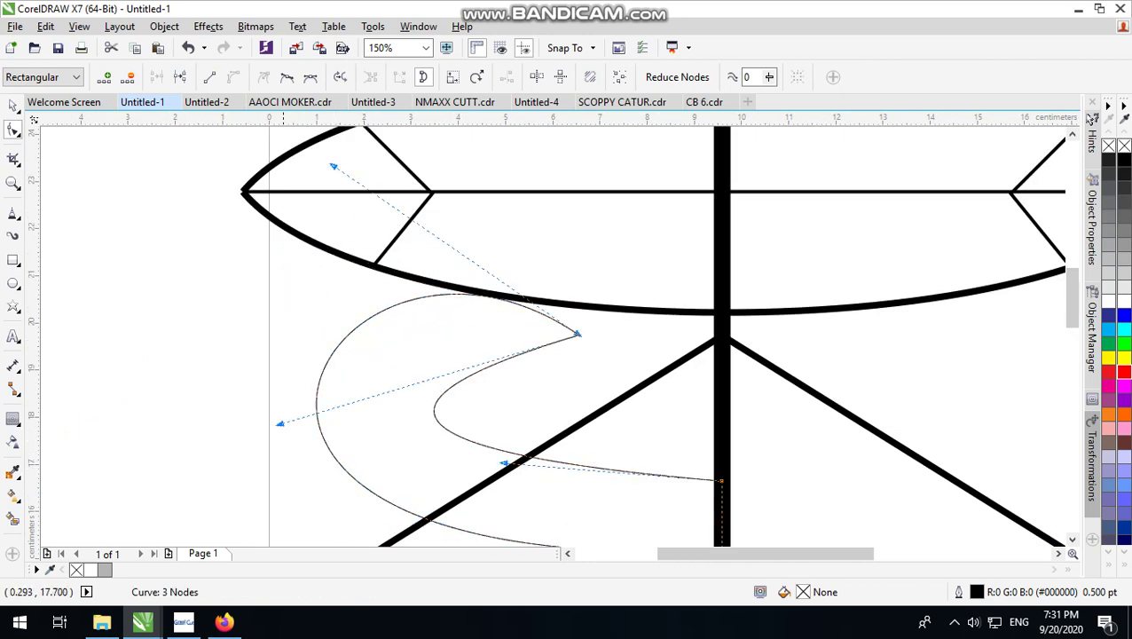
pyautogui.moveTo(280, 423); pyautogui.dragTo(307, 296)
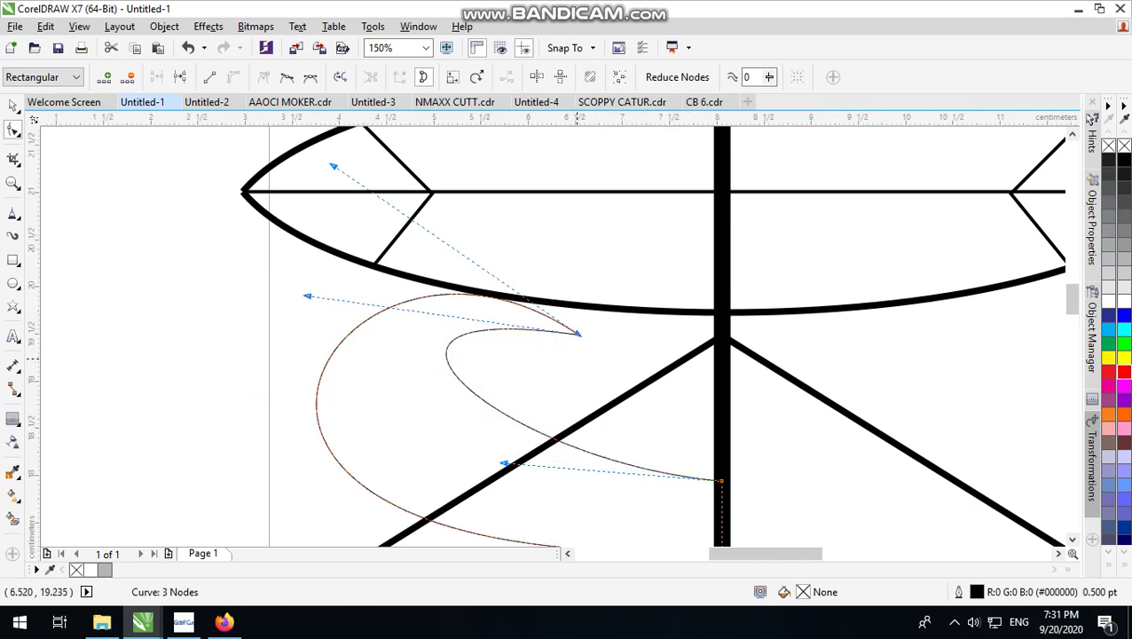
pyautogui.scroll(-1, 519, 341)
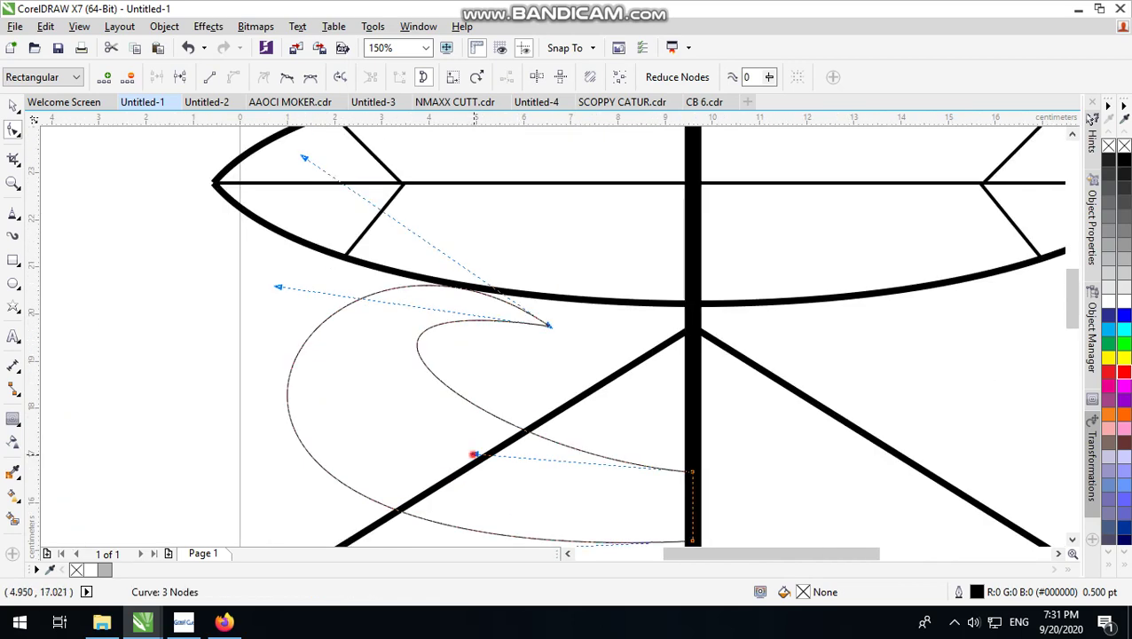
pyautogui.moveTo(475, 455); pyautogui.dragTo(319, 473)
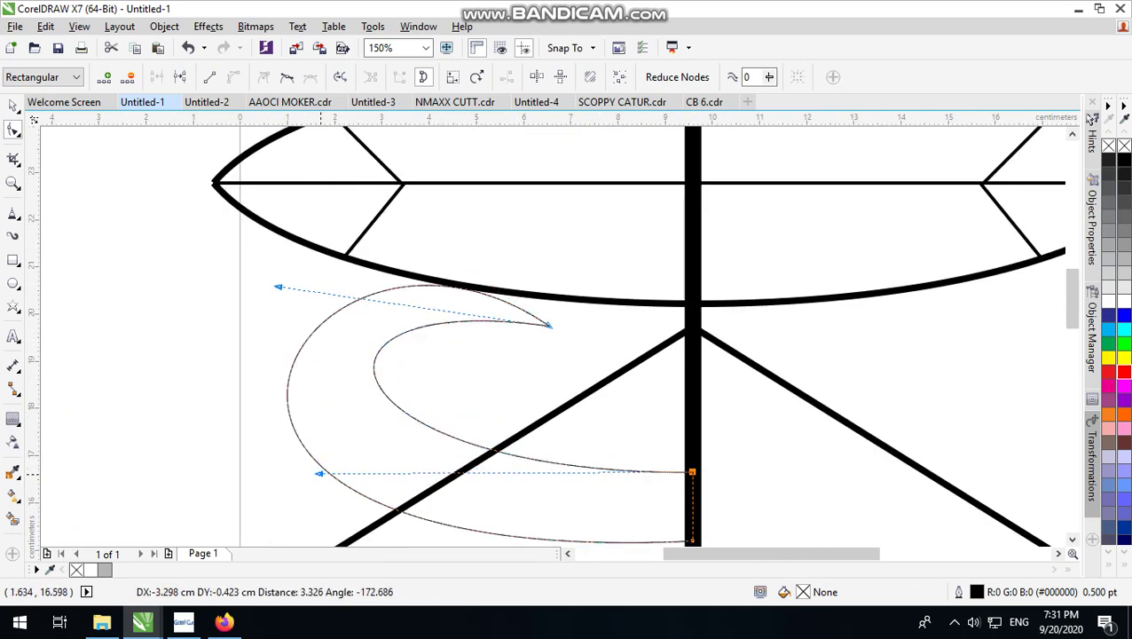
pyautogui.moveTo(279, 286); pyautogui.dragTo(339, 284)
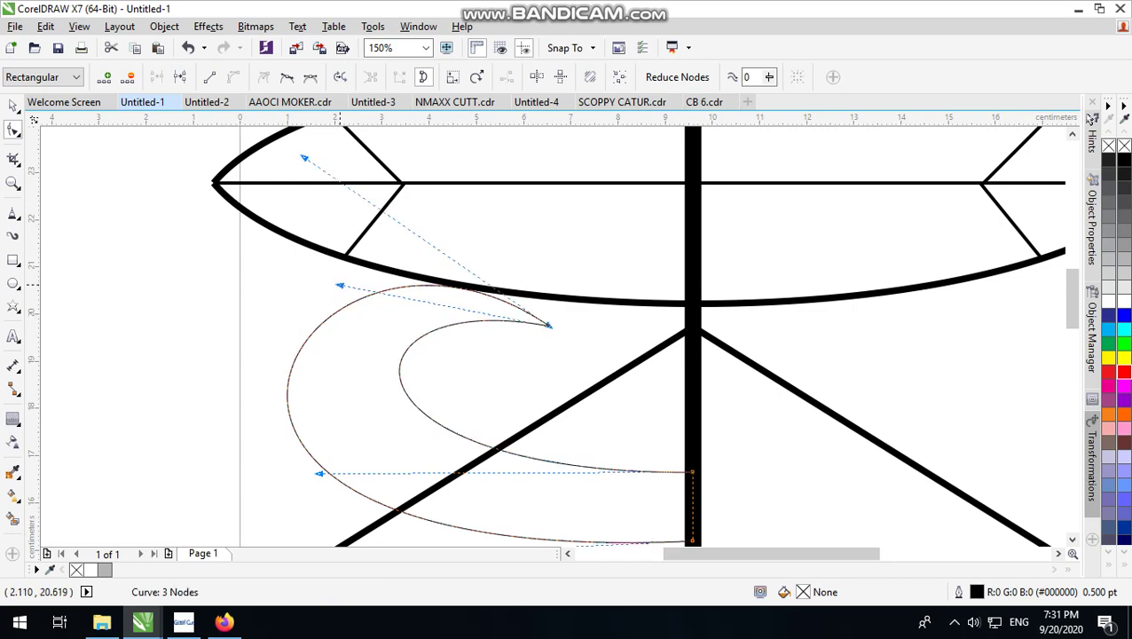
# - Set the outline width of the left crescent band to 3.0 pt
pyautogui.scroll(-1, 420, 311)
pyautogui.scroll(2, 454, 315)
pyautogui.scroll(-2, 479, 452)
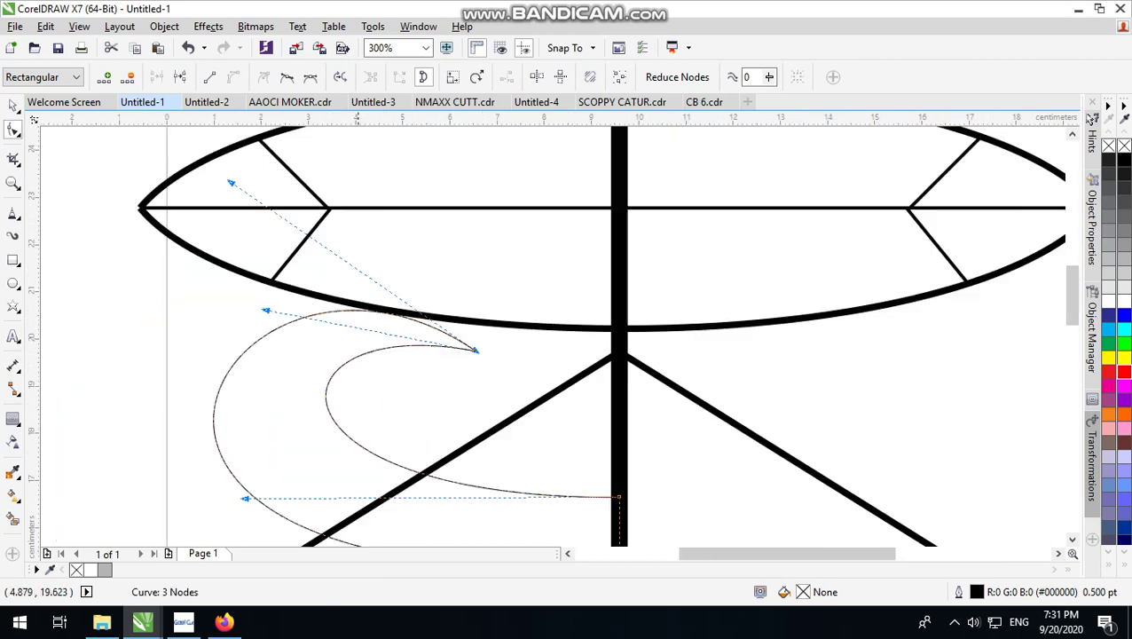
pyautogui.scroll(1, 412, 448)
pyautogui.scroll(-1, 324, 414)
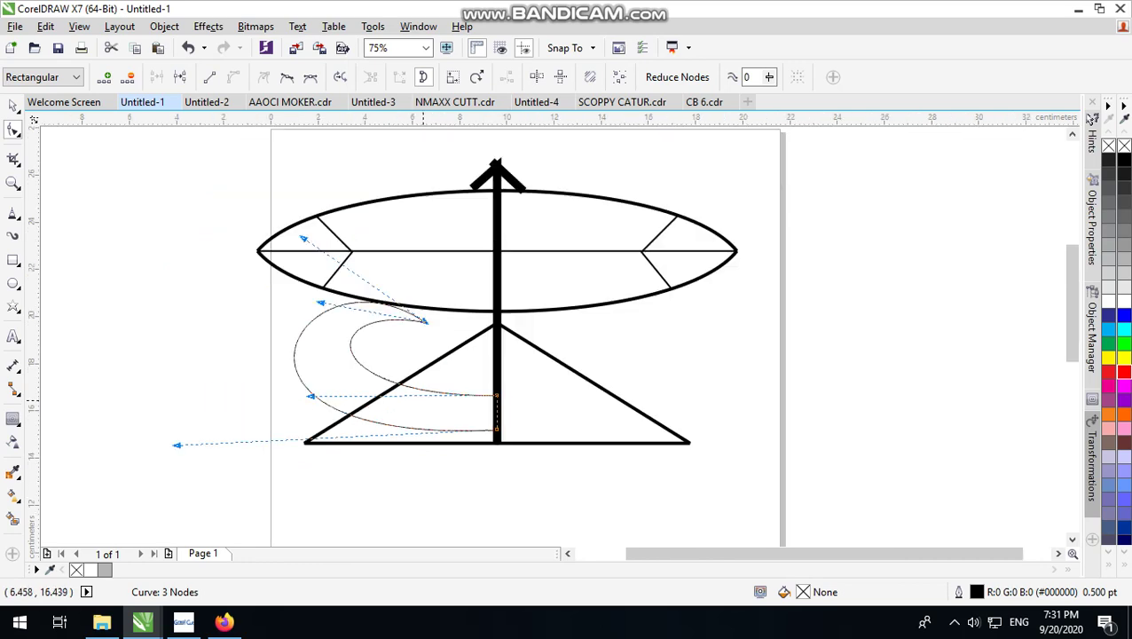
pyautogui.scroll(1, 448, 398)
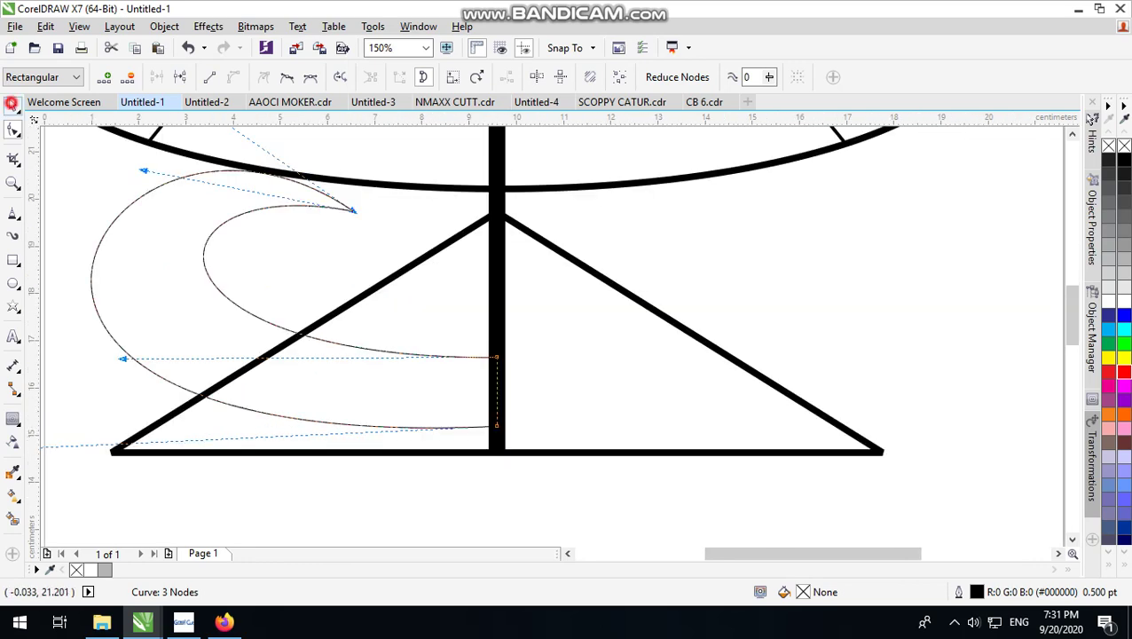
pyautogui.click(13, 105)
pyautogui.scroll(-2, 301, 284)
pyautogui.scroll(2, 349, 273)
pyautogui.scroll(-1, 387, 288)
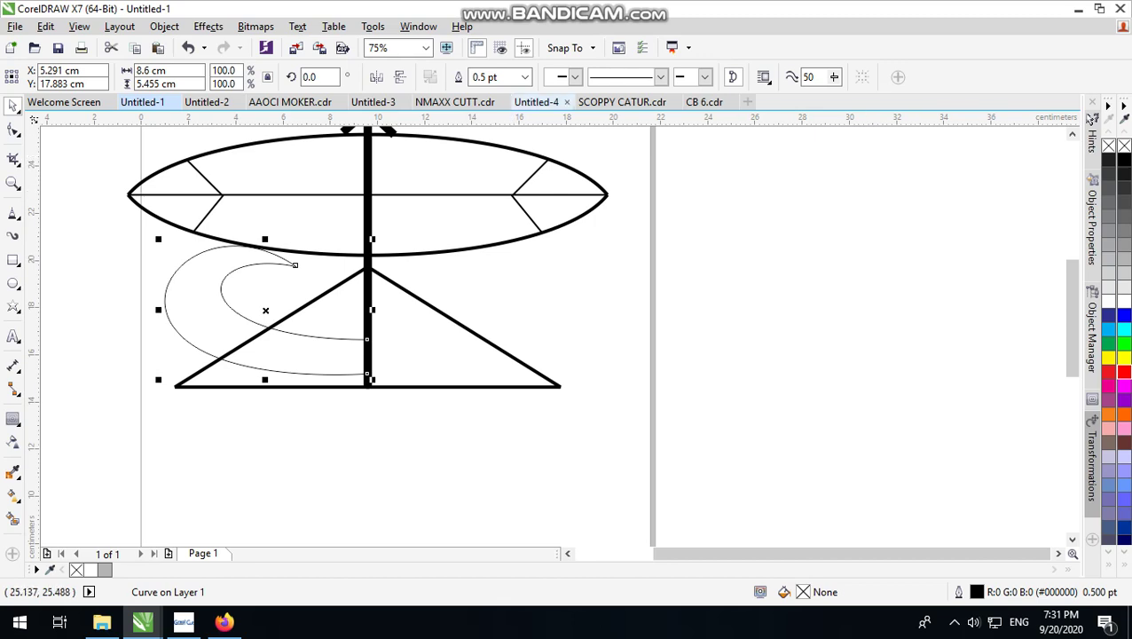
pyautogui.click(524, 77)
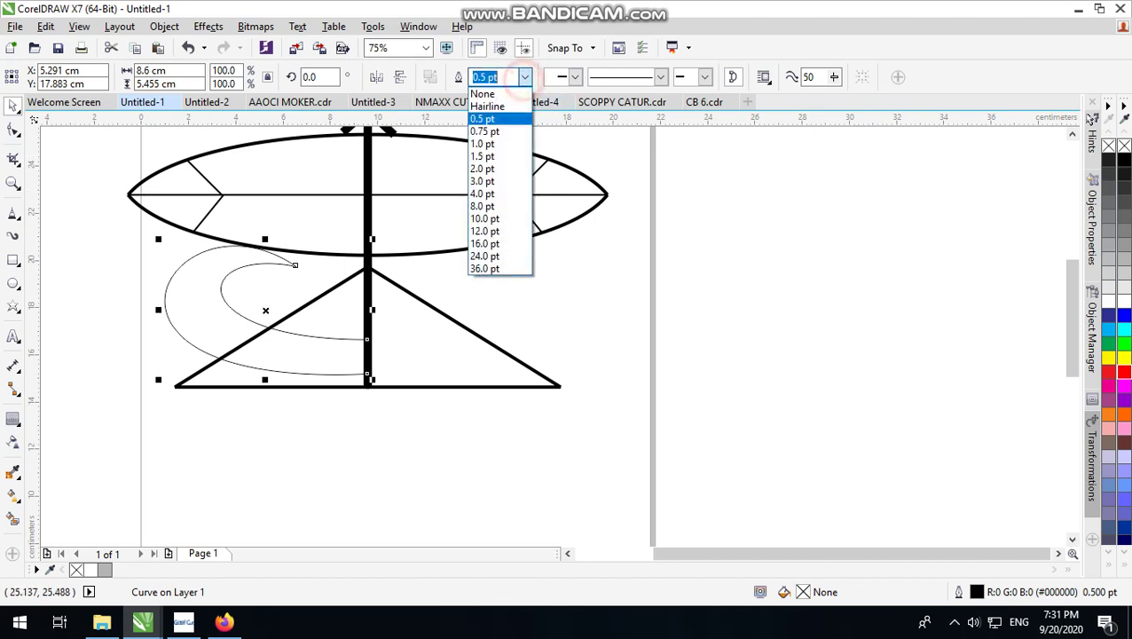
pyautogui.click(484, 180)
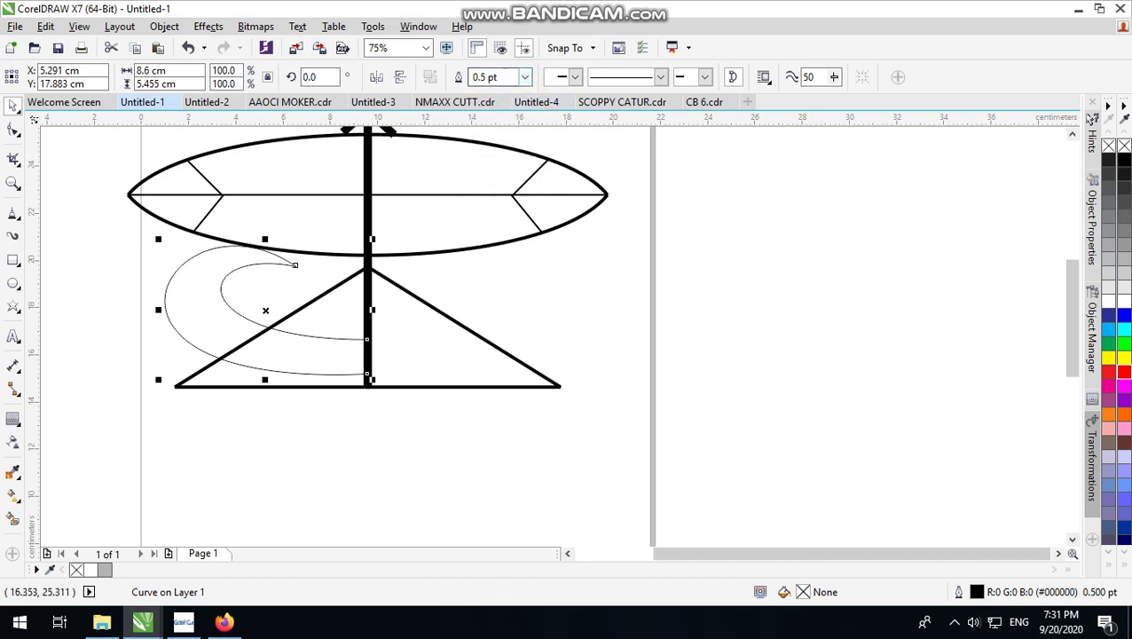
pyautogui.click(525, 77)
pyautogui.click(502, 181)
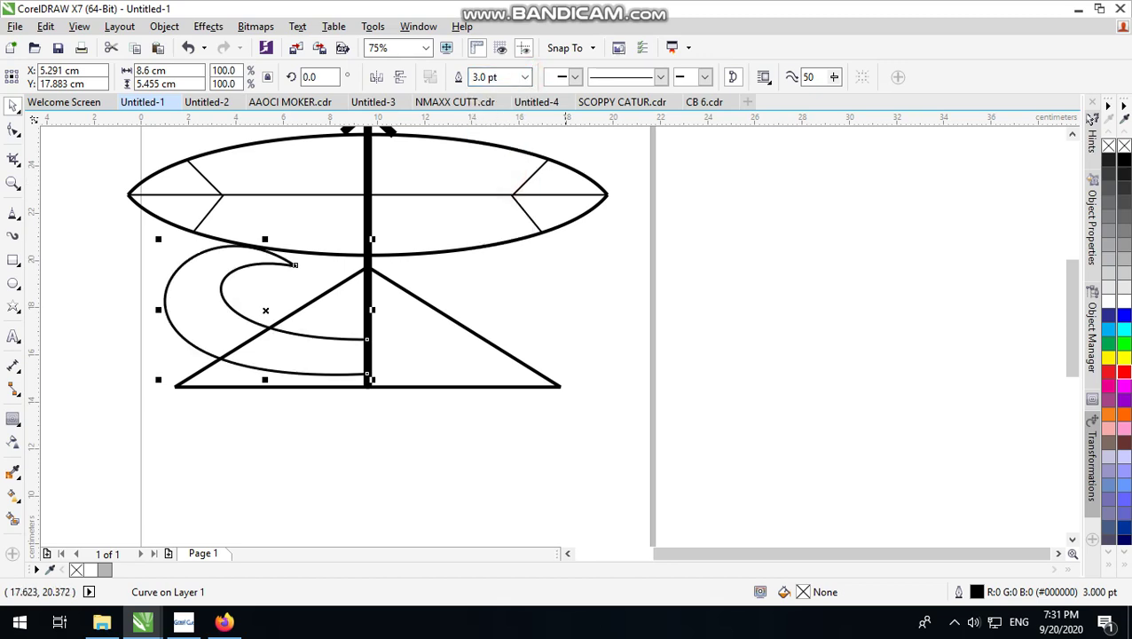
# - Mirror a copy of the left crescent band horizontally onto the opposite side of the vertical bar
pyautogui.click(582, 280)
pyautogui.click(166, 294)
pyautogui.moveTo(158, 310); pyautogui.dragTo(377, 311)
pyautogui.rightClick(377, 310)
# - Examine how the mirrored crescent bands meet at the vertical bar and line up with the lens and triangle
pyautogui.scroll(2, 366, 377)
pyautogui.scroll(1, 285, 312)
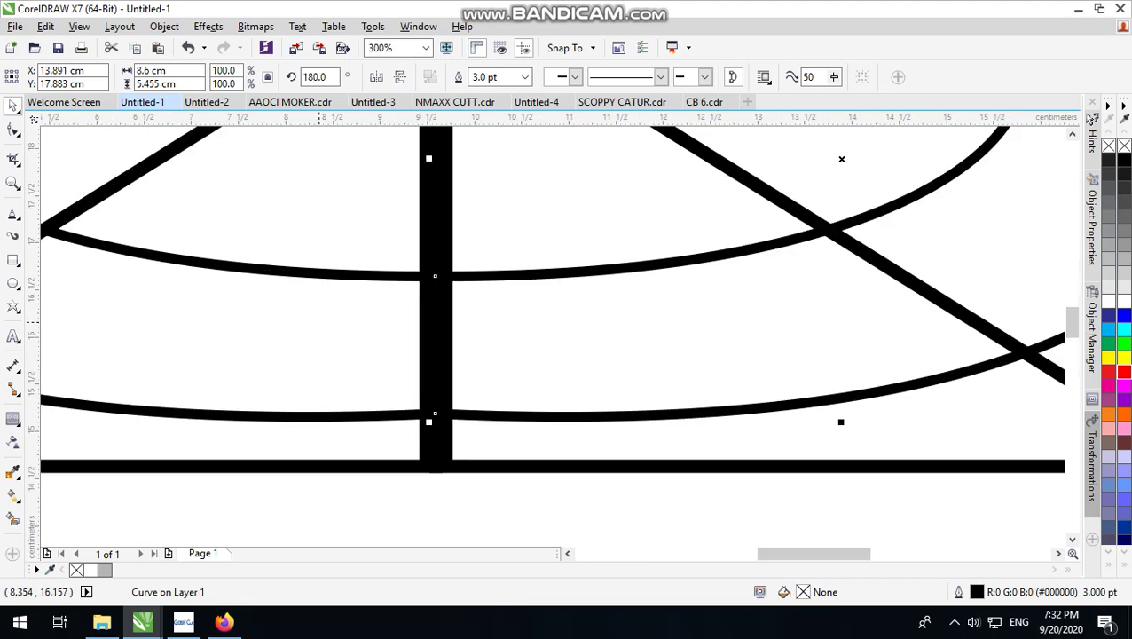
pyautogui.scroll(-3, 293, 319)
pyautogui.click(607, 249)
pyautogui.scroll(2, 369, 299)
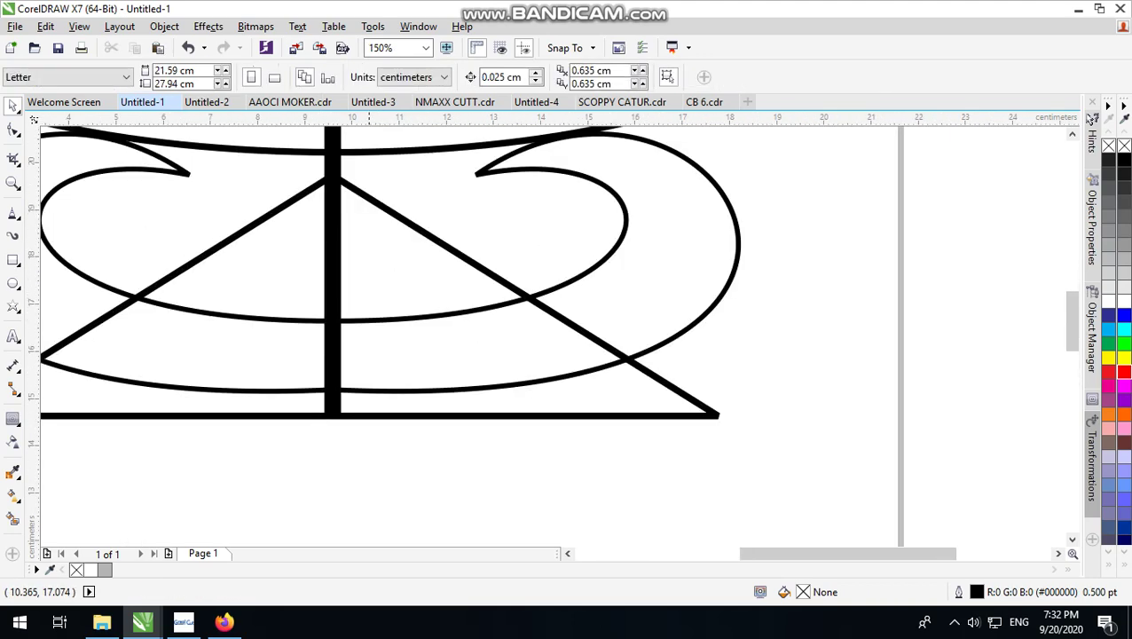
pyautogui.scroll(-2, 457, 286)
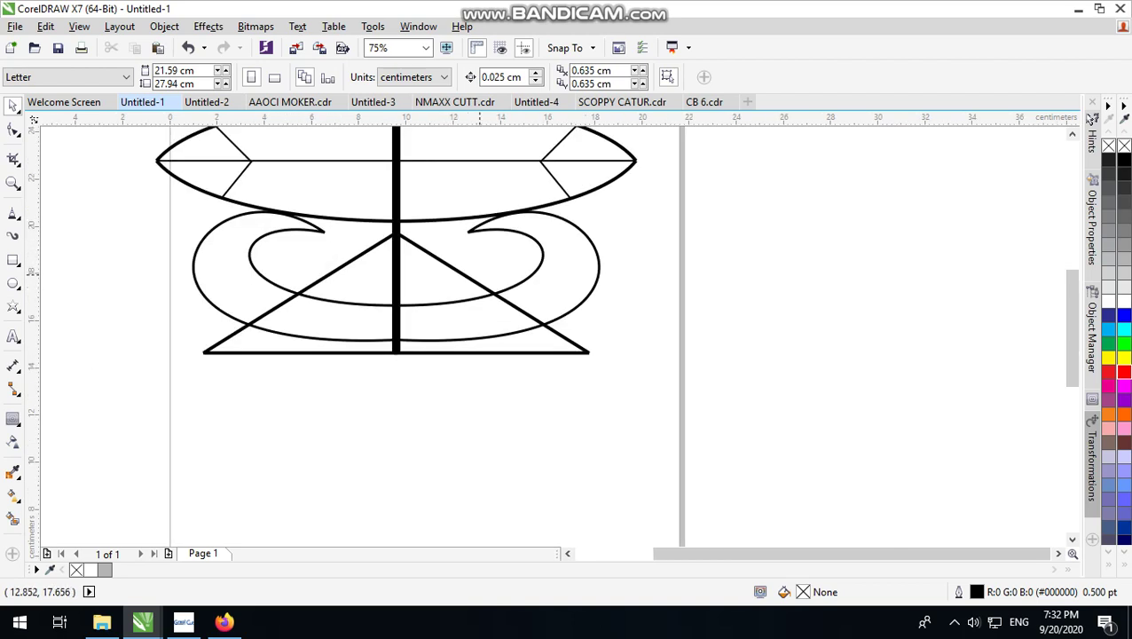
pyautogui.click(609, 225)
pyautogui.scroll(2, 447, 255)
pyautogui.scroll(-2, 441, 252)
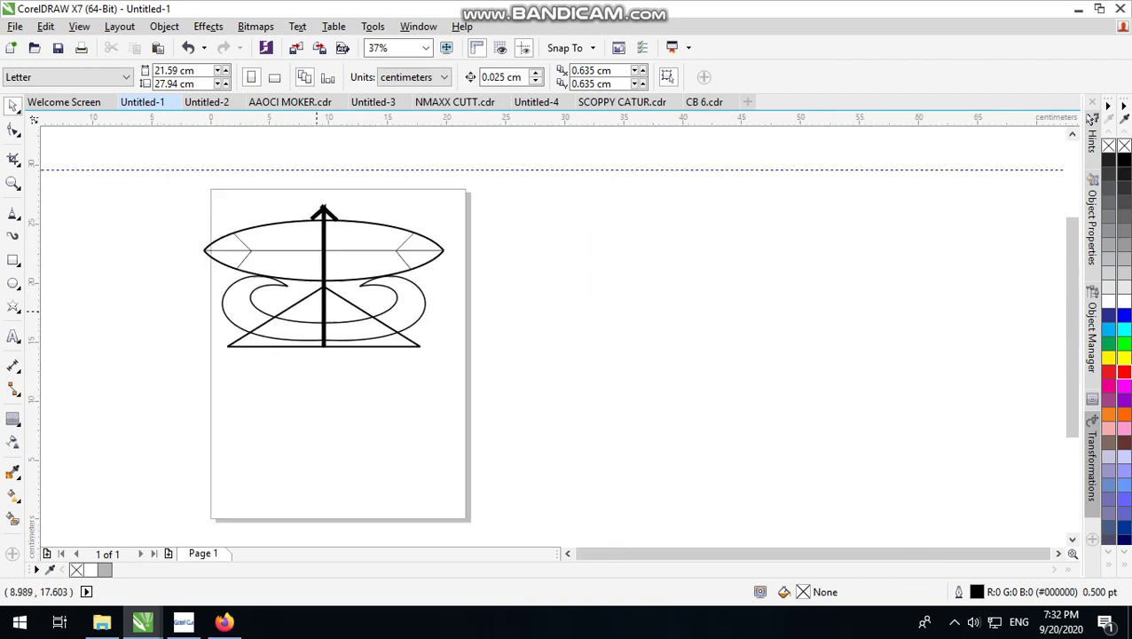
pyautogui.scroll(1, 380, 308)
pyautogui.click(392, 260)
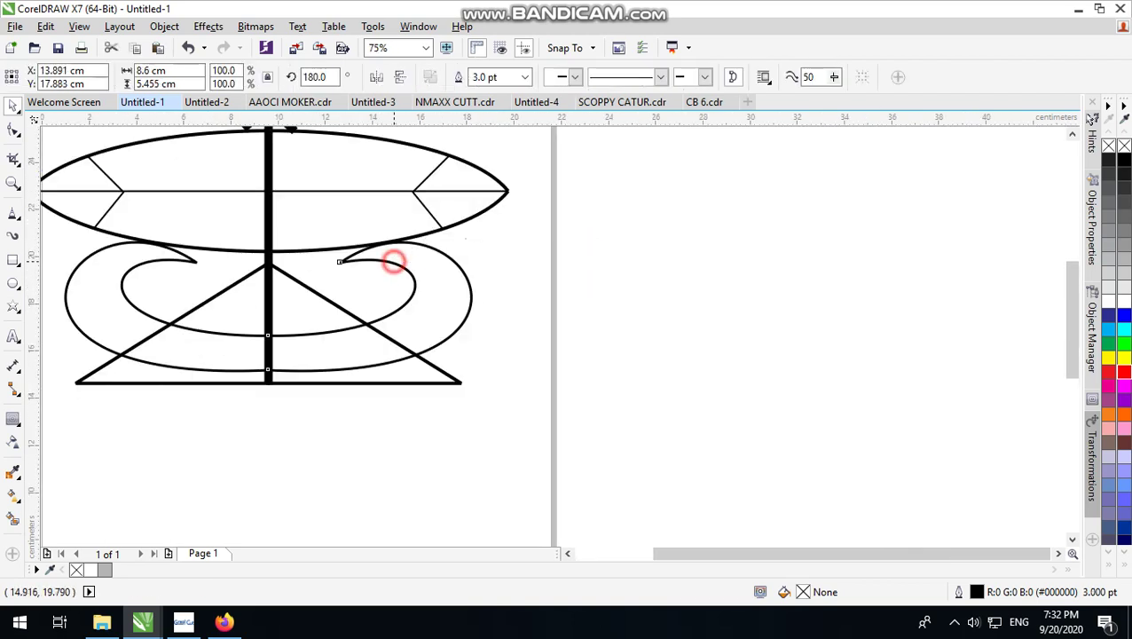
pyautogui.click(564, 272)
# - Add a node on the left band's inner edge near the triangle's slope and raise the inner edge's end node on the bar
pyautogui.click(253, 372)
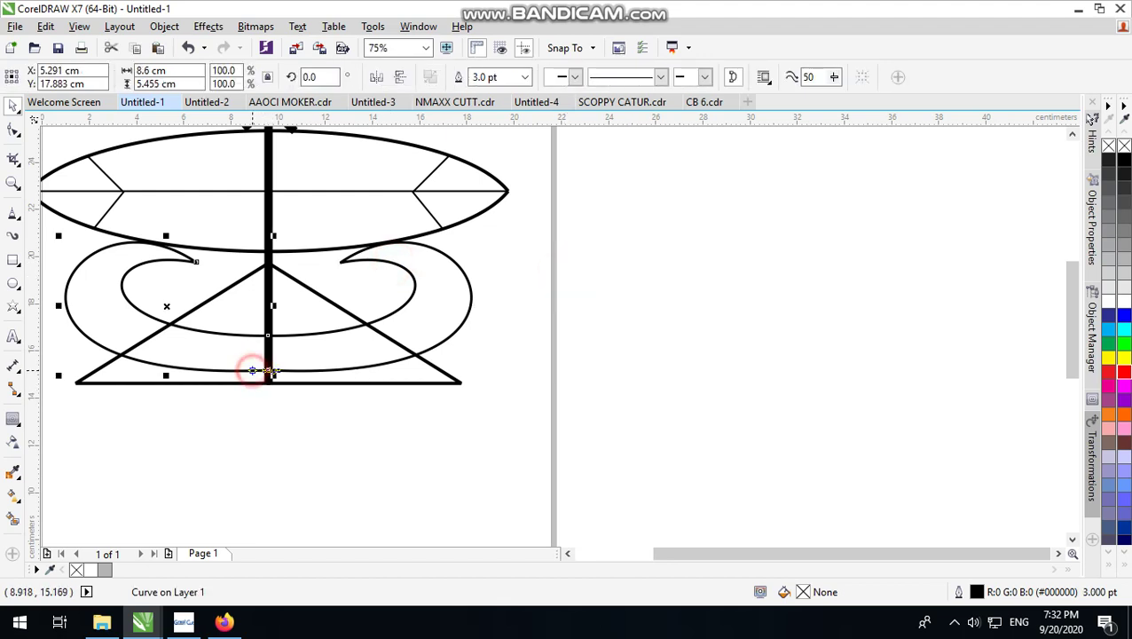
pyautogui.click(11, 132)
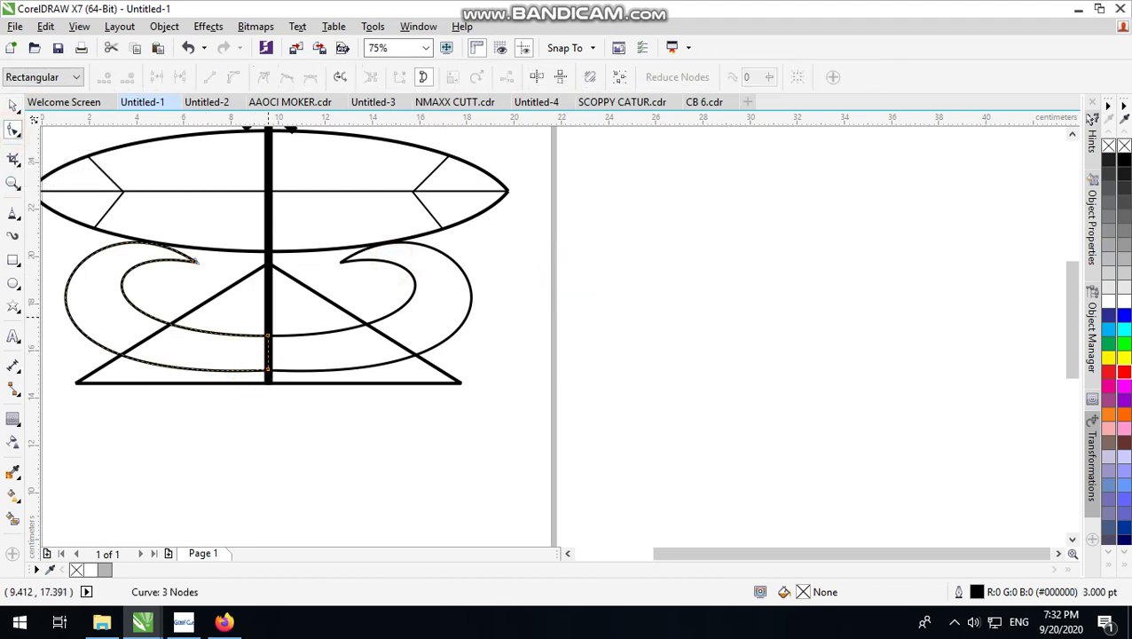
pyautogui.click(385, 254)
pyautogui.click(177, 327)
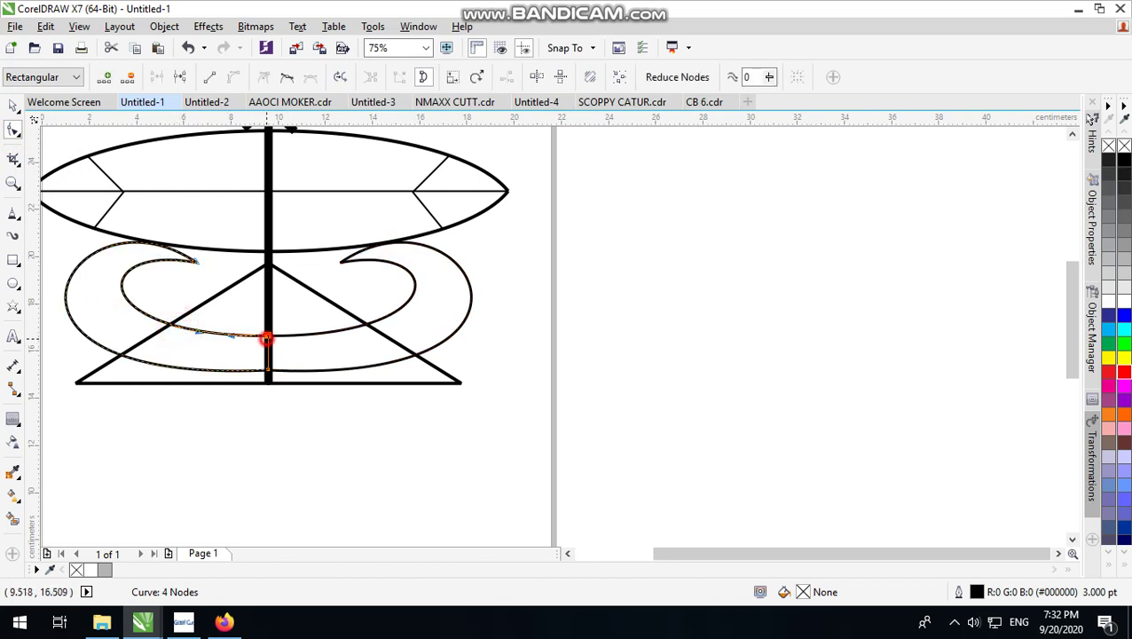
pyautogui.moveTo(267, 334); pyautogui.dragTo(267, 314)
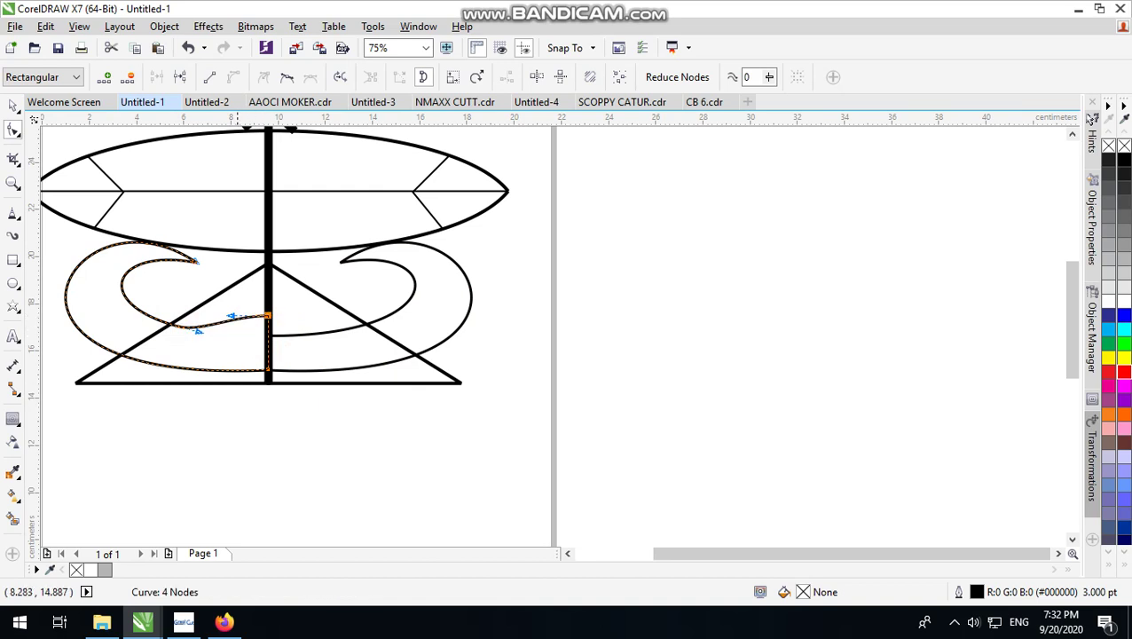
# - Add a node on the left band's outer edge at the triangle's slope, raise its end node on the bar and arch the curve
pyautogui.scroll(2, 239, 377)
pyautogui.scroll(-2, 281, 363)
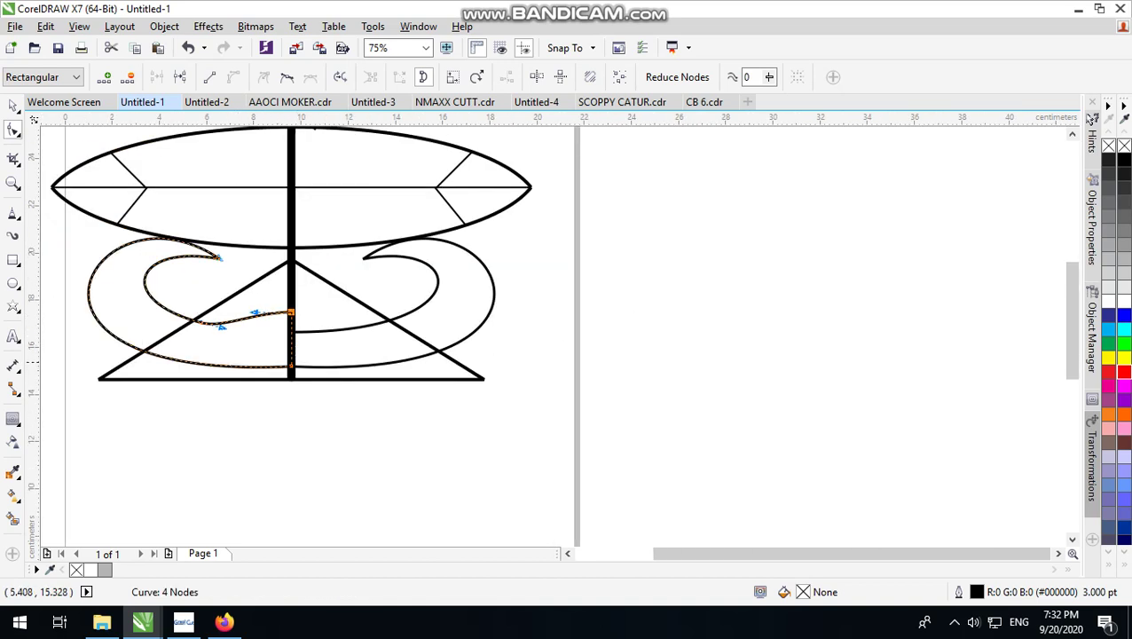
pyautogui.scroll(2, 110, 355)
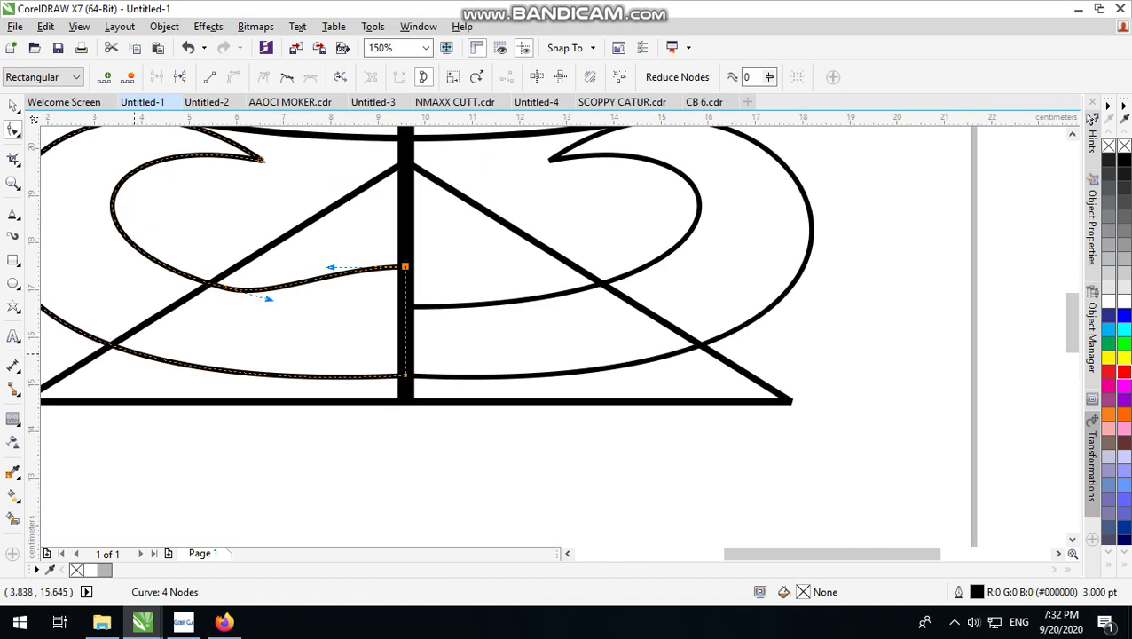
pyautogui.doubleClick(130, 351)
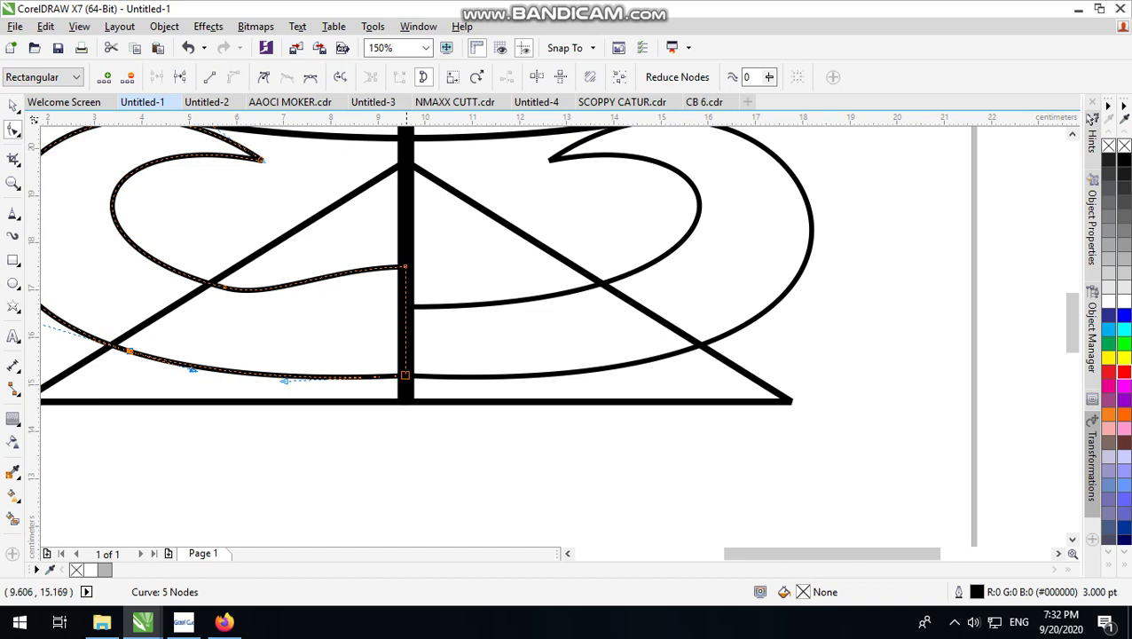
pyautogui.moveTo(405, 375); pyautogui.dragTo(405, 340)
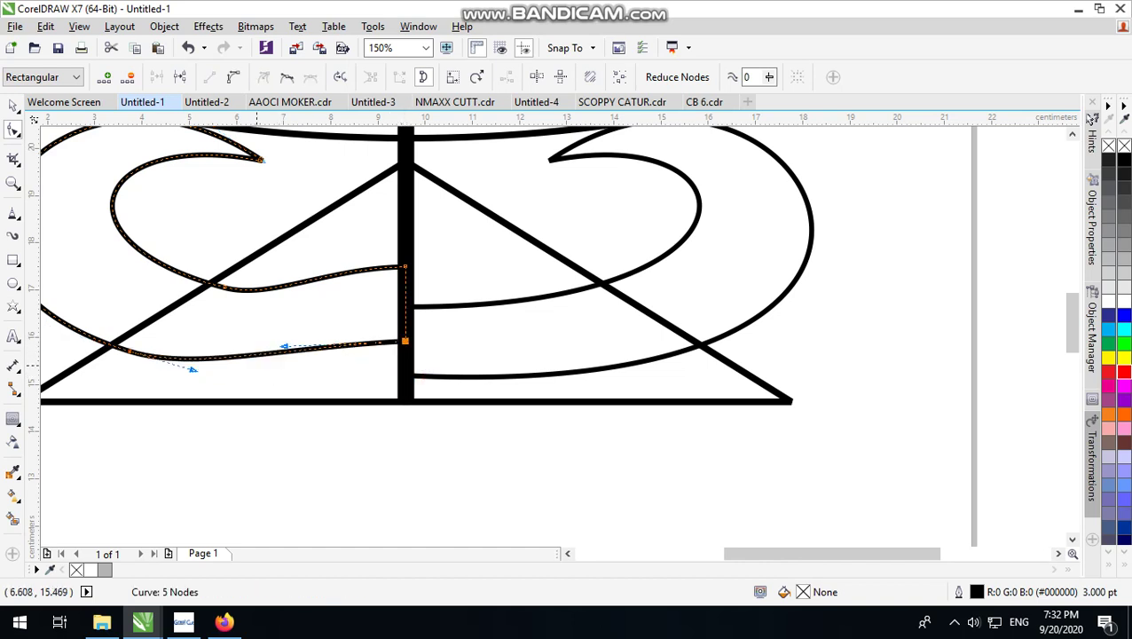
pyautogui.moveTo(283, 346); pyautogui.dragTo(340, 320)
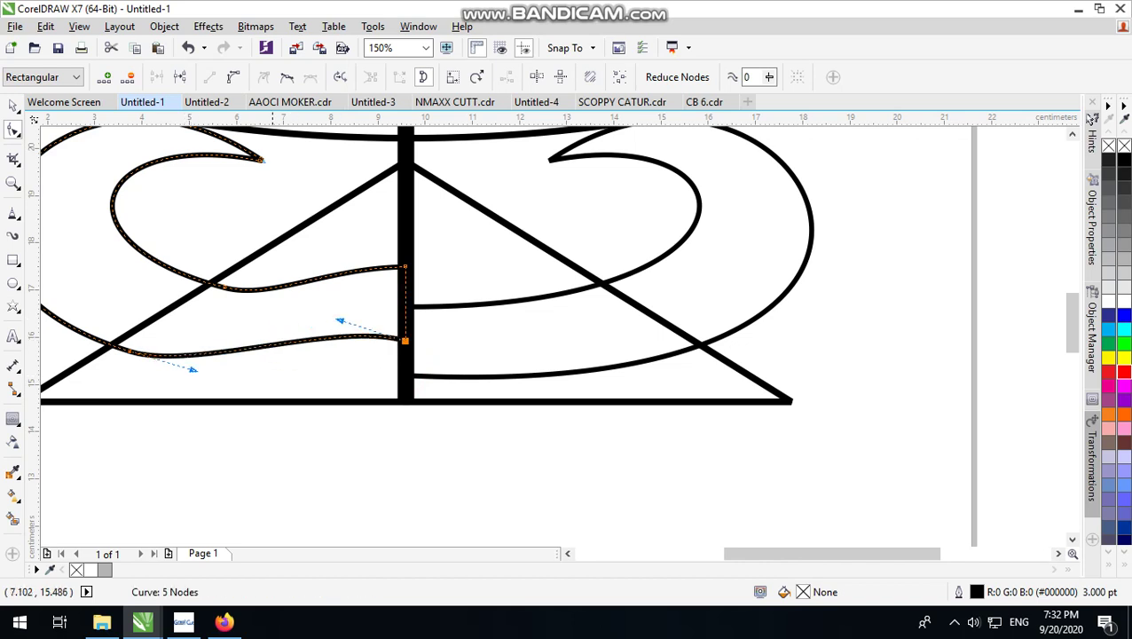
# - Lengthen the curve handle of the left band's outer-edge node at the triangle's slope to deepen the lower curve
pyautogui.moveTo(193, 370); pyautogui.dragTo(273, 379)
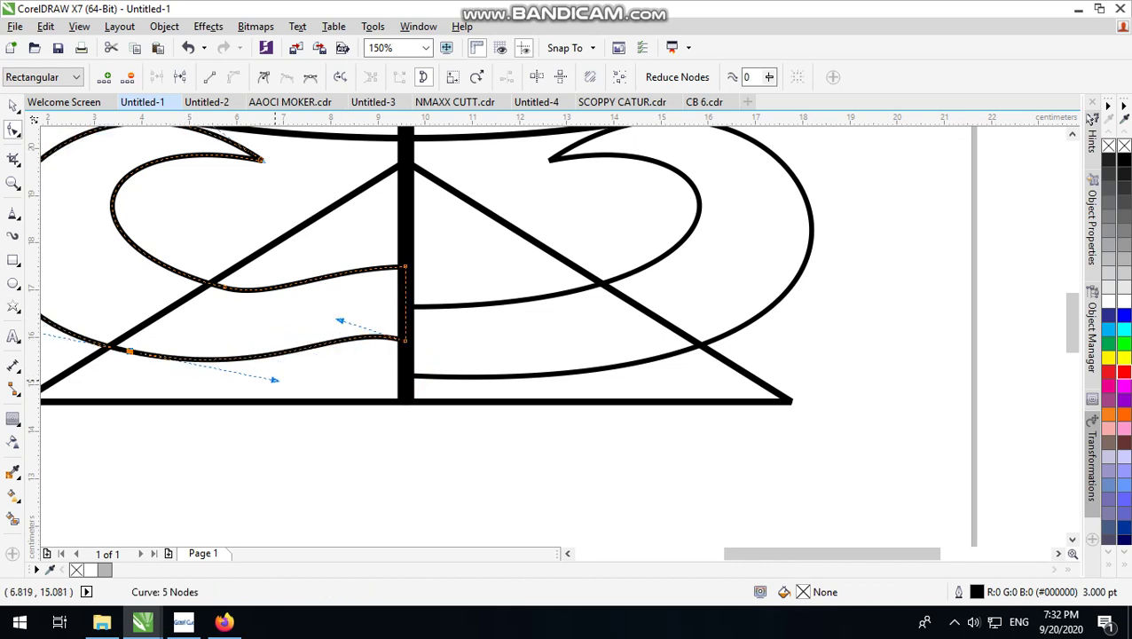
pyautogui.scroll(-3, 371, 355)
pyautogui.scroll(-2, 440, 334)
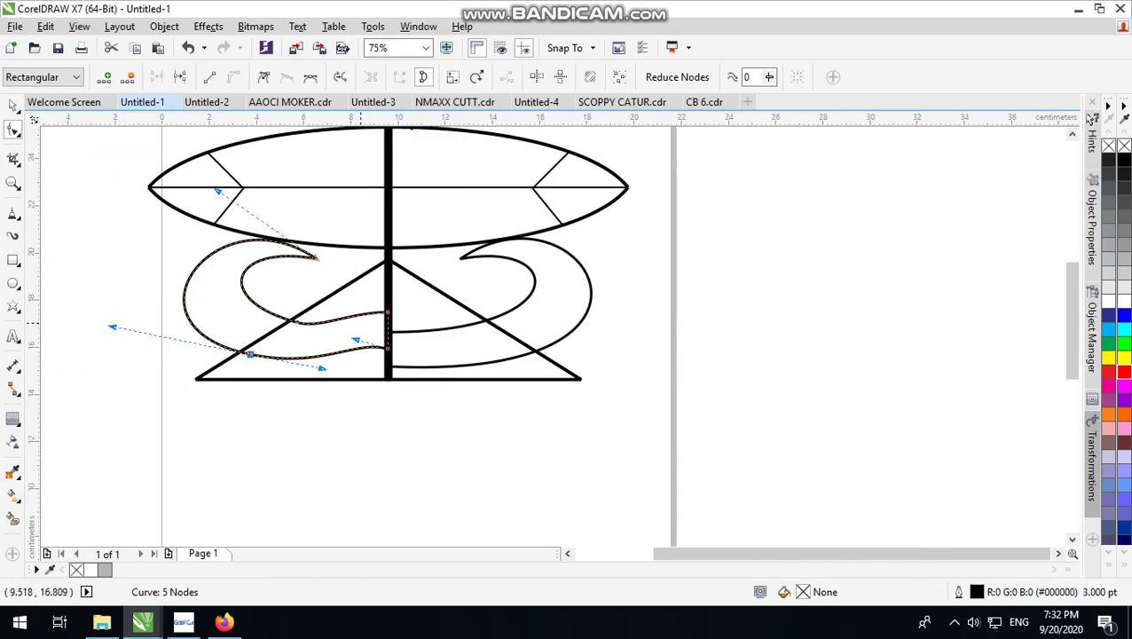
pyautogui.scroll(2, 259, 296)
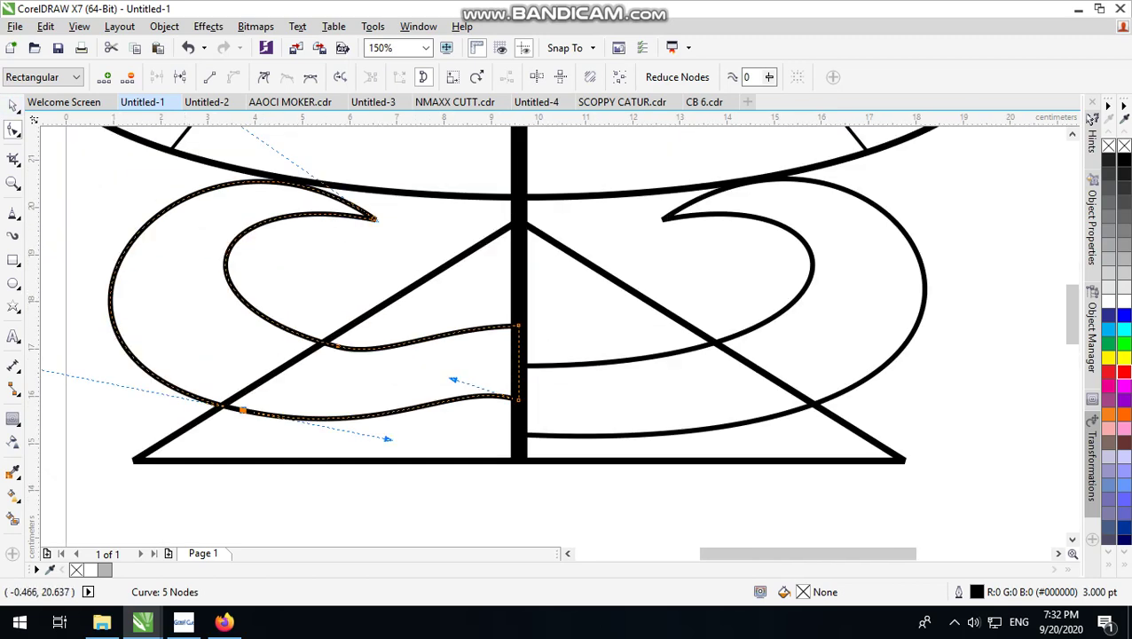
# - Delete the old crescent band on the opposite side of the vertical bar
pyautogui.click(13, 104)
pyautogui.click(815, 262)
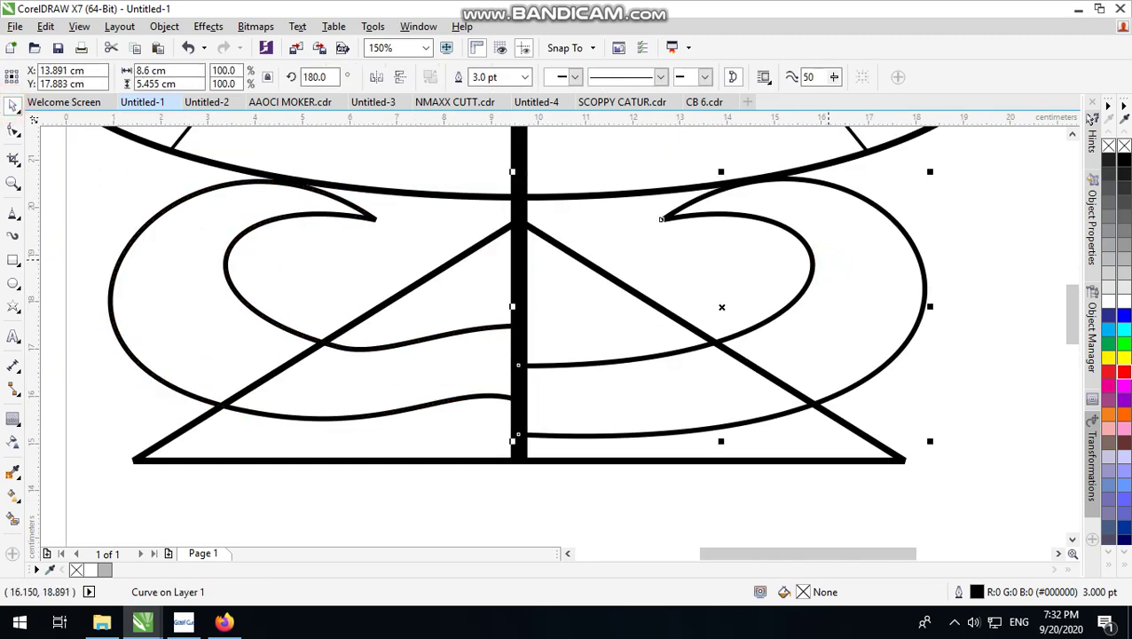
pyautogui.press('Delete')
# - Shift the left band's inner-edge node near the triangle's slope slightly outward and down
pyautogui.click(227, 294)
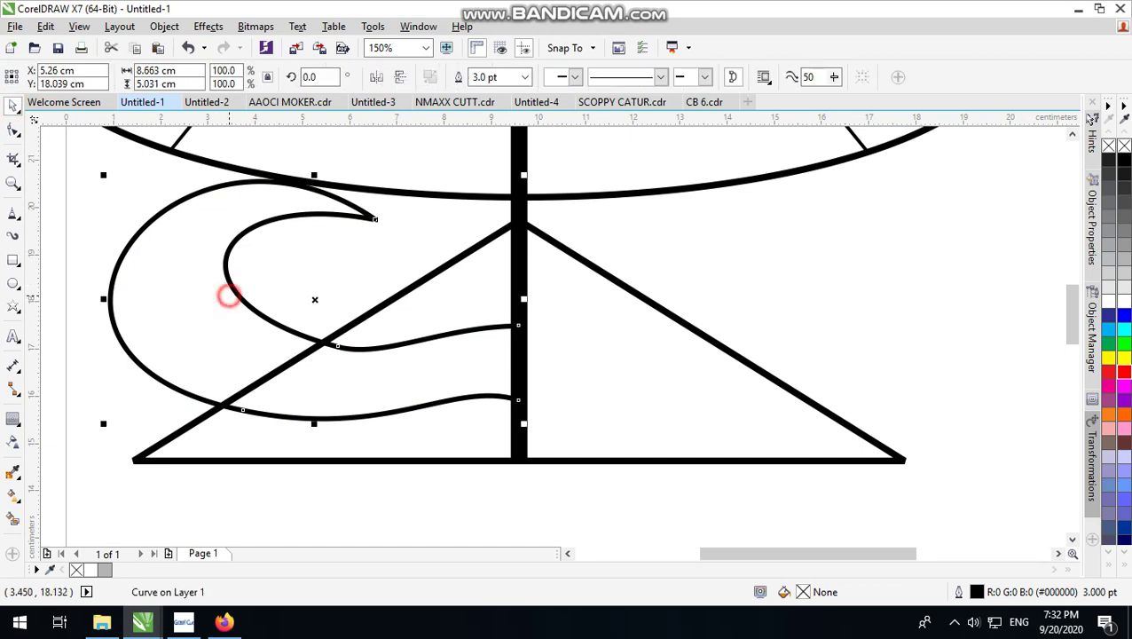
pyautogui.click(14, 130)
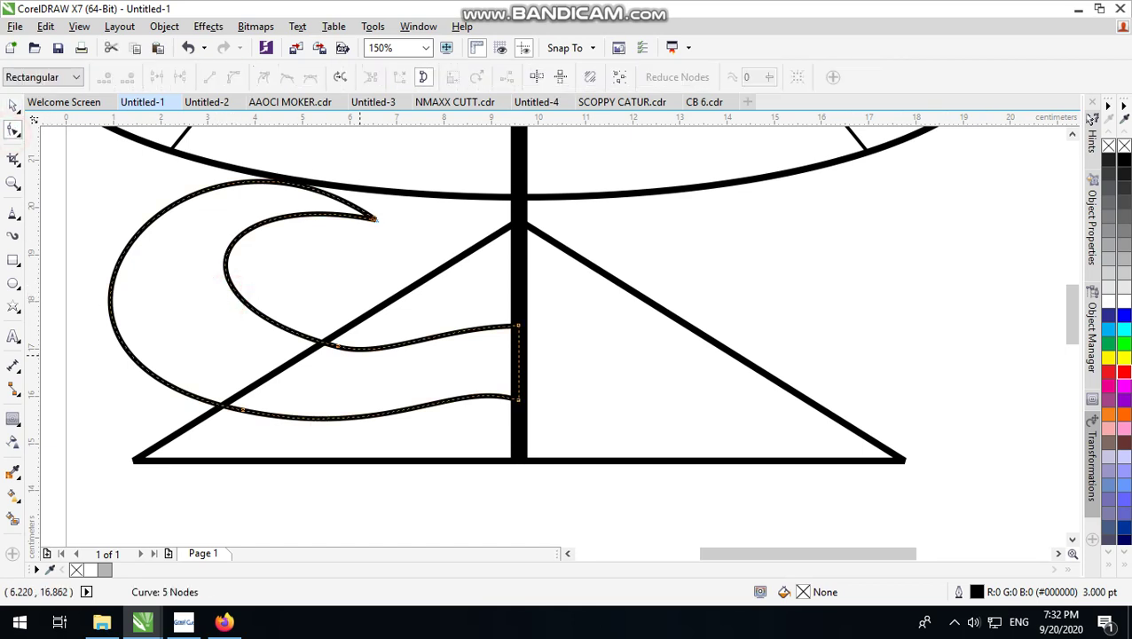
pyautogui.scroll(2, 359, 355)
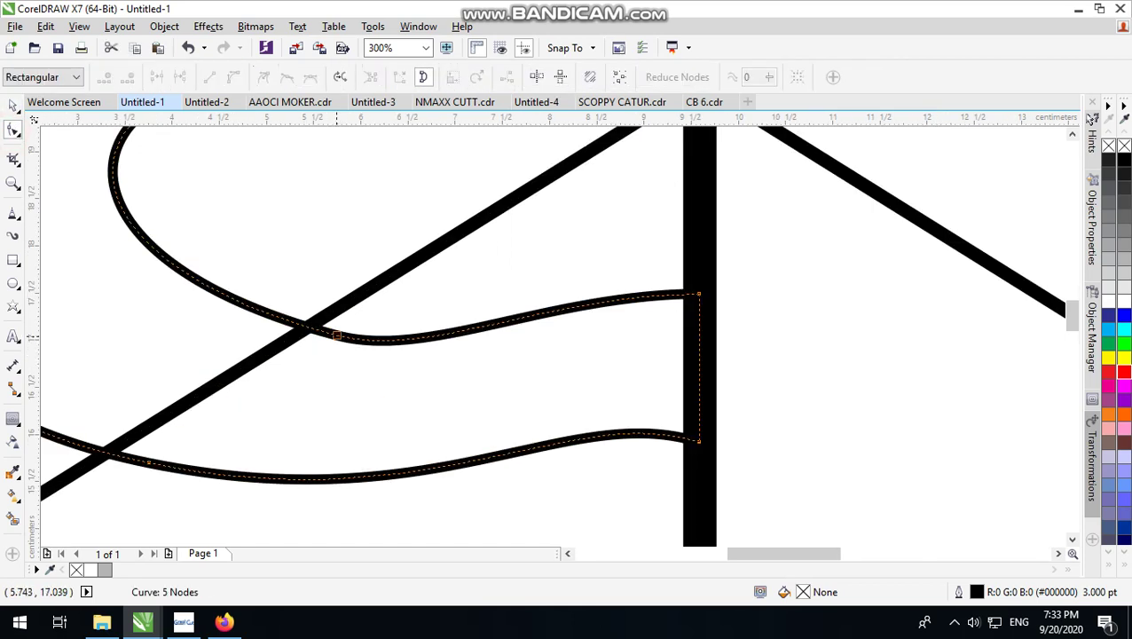
pyautogui.click(337, 336)
pyautogui.moveTo(337, 336); pyautogui.dragTo(331, 344)
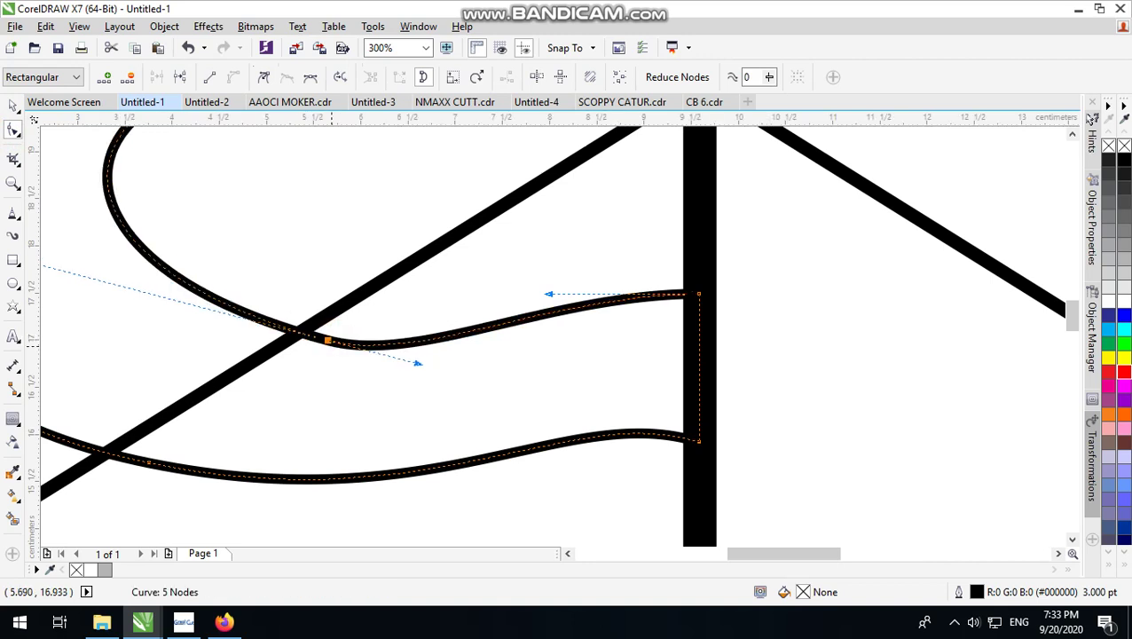
pyautogui.scroll(-2, 331, 344)
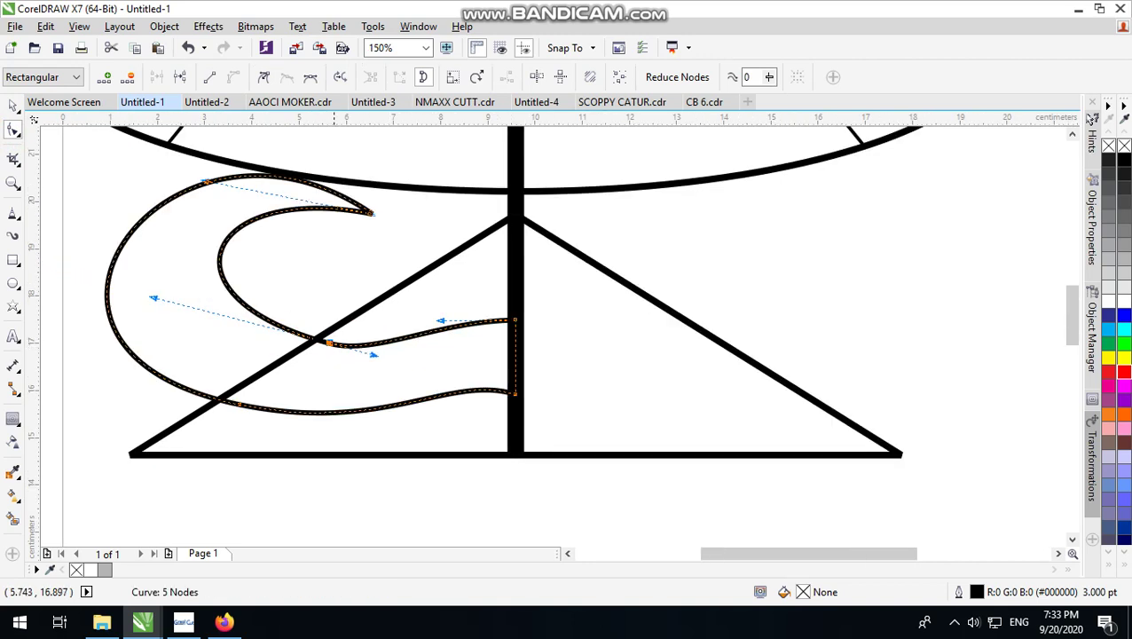
# - Mirror a copy of the reshaped left band horizontally across the vertical bar
pyautogui.press('space')
pyautogui.scroll(-2, 173, 279)
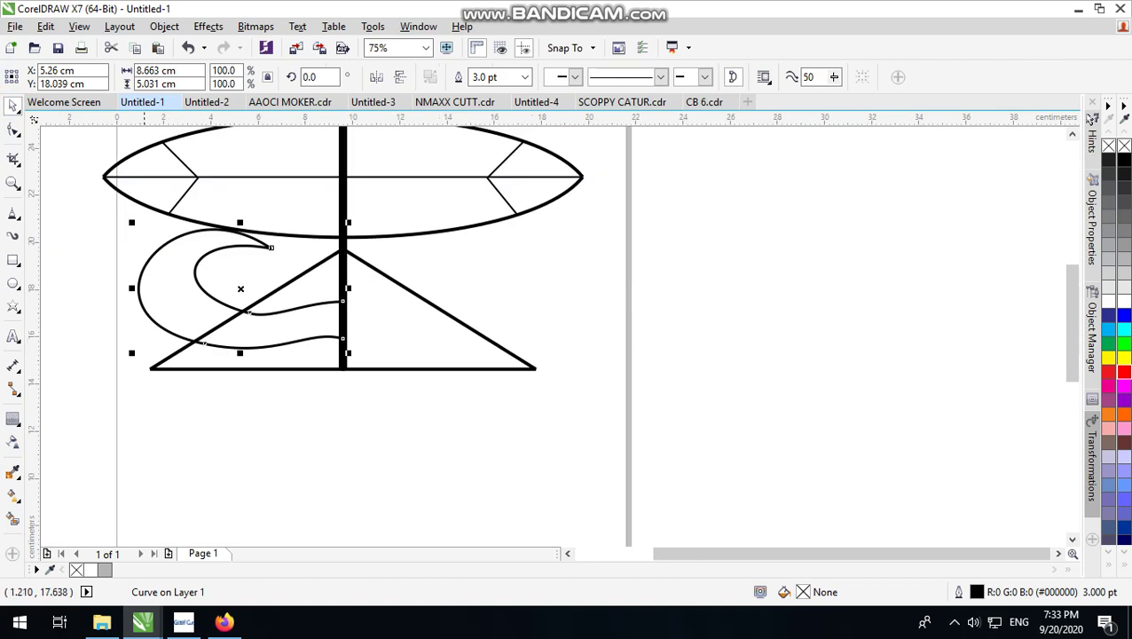
pyautogui.moveTo(135, 288); pyautogui.dragTo(374, 287)
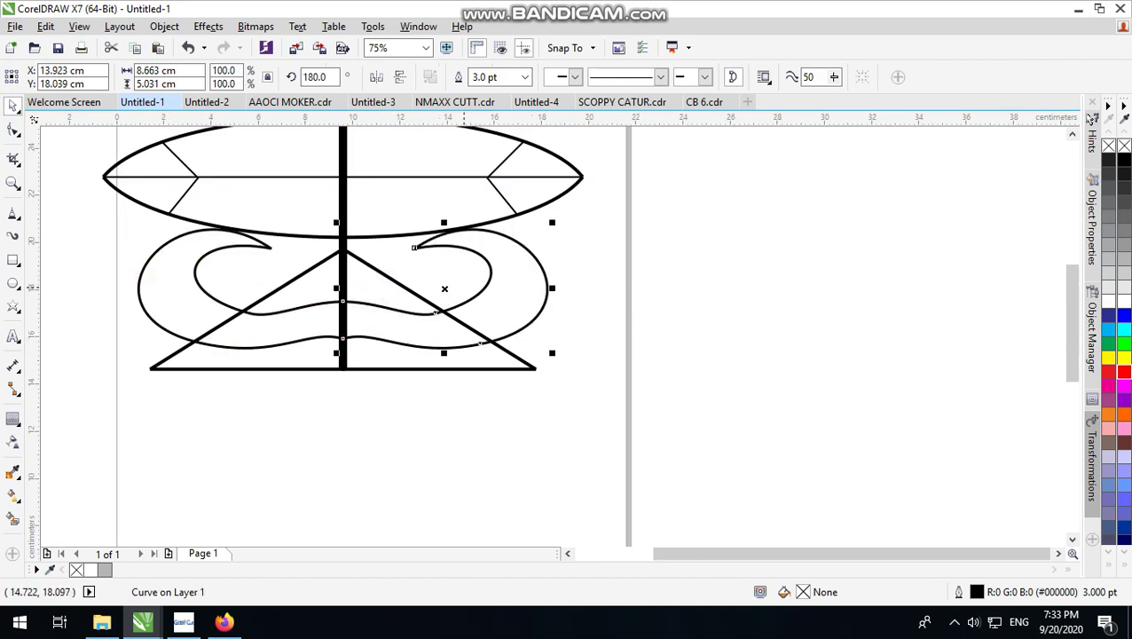
pyautogui.click(619, 288)
# - Raise the left band's outer-edge end node on the bar and lower its curve handle to smooth the join
pyautogui.scroll(-2, 448, 310)
pyautogui.click(487, 296)
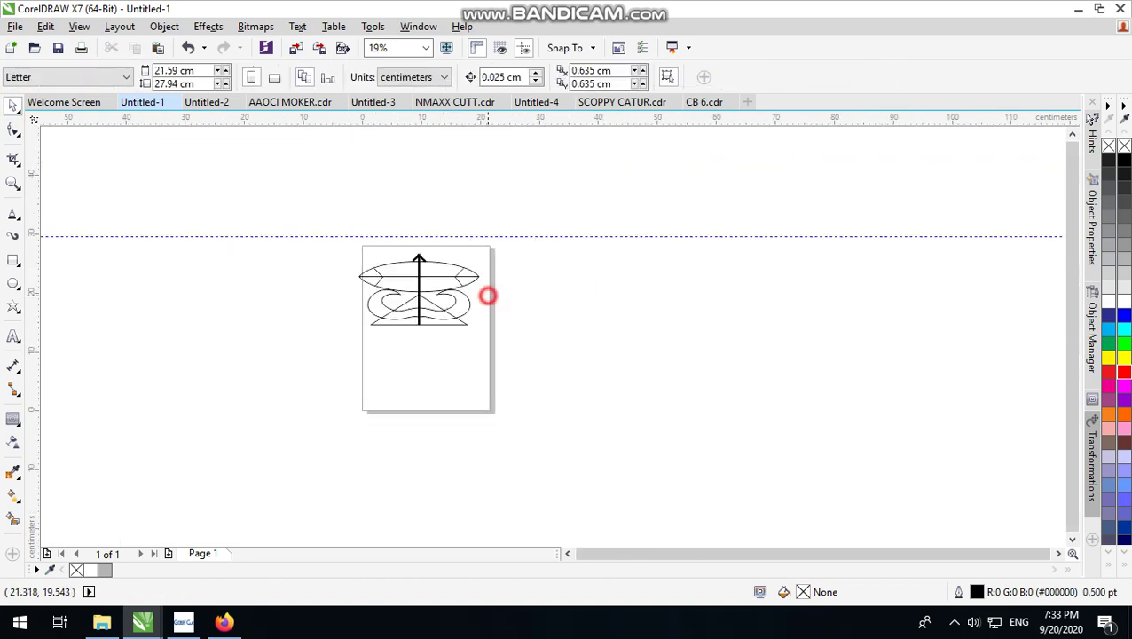
pyautogui.scroll(2, 436, 297)
pyautogui.scroll(2, 445, 285)
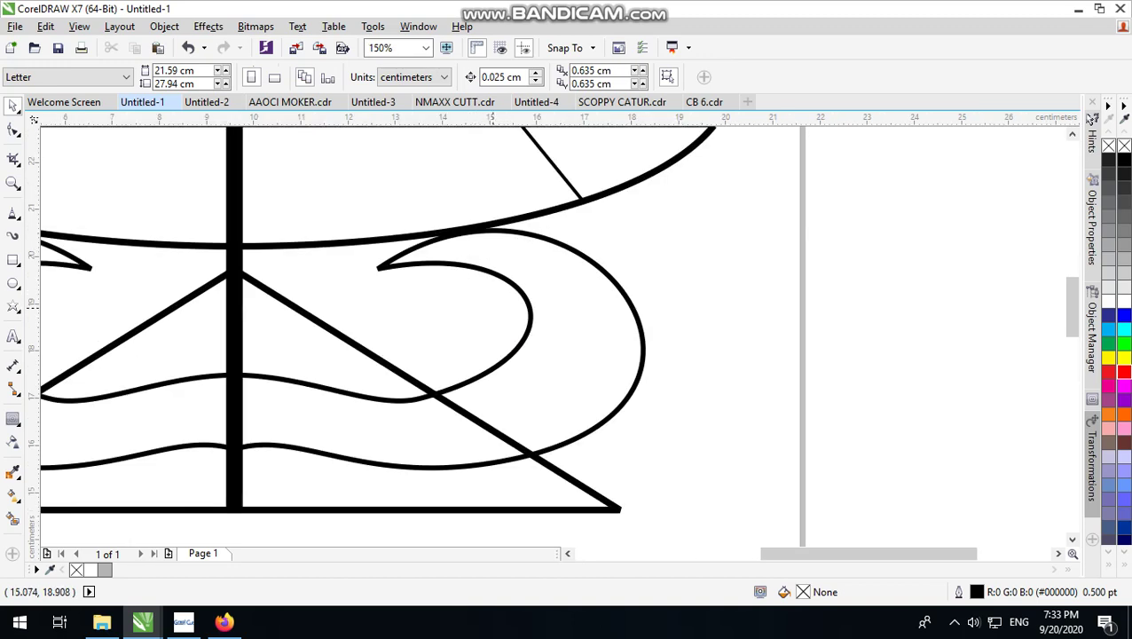
pyautogui.scroll(-2, 495, 306)
pyautogui.scroll(2, 392, 422)
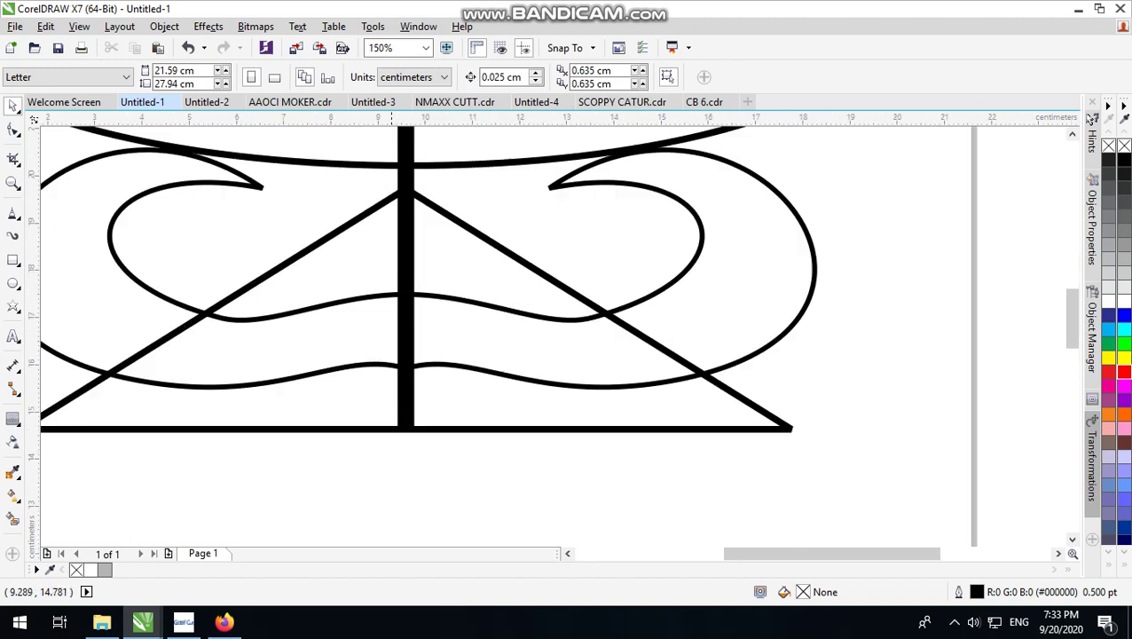
pyautogui.click(432, 366)
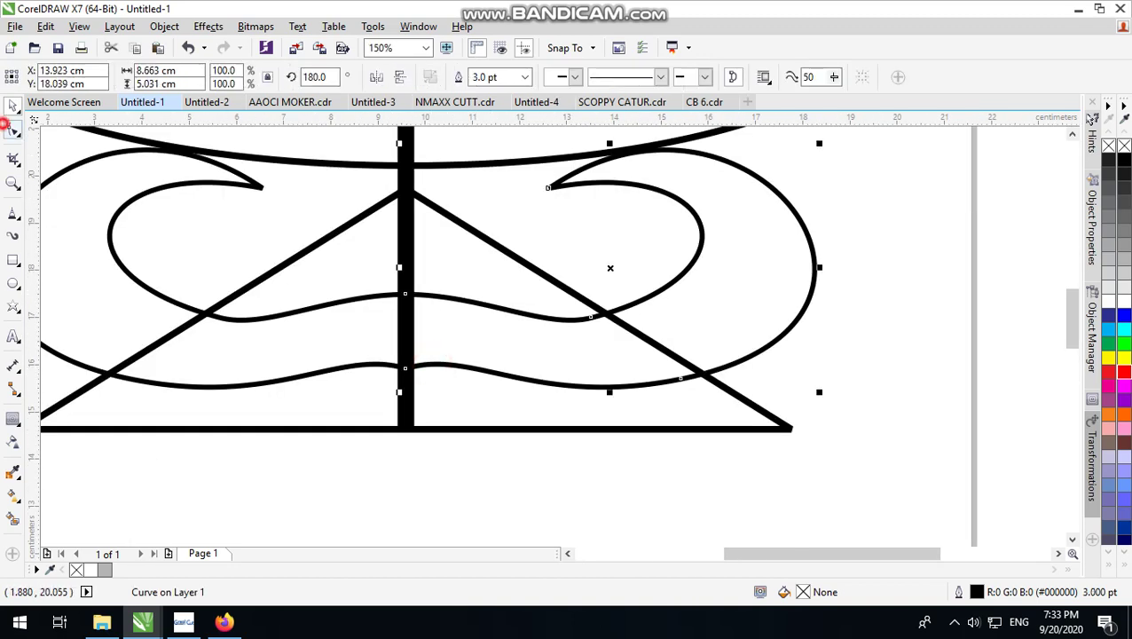
pyautogui.click(12, 130)
pyautogui.scroll(2, 417, 366)
pyautogui.click(380, 367)
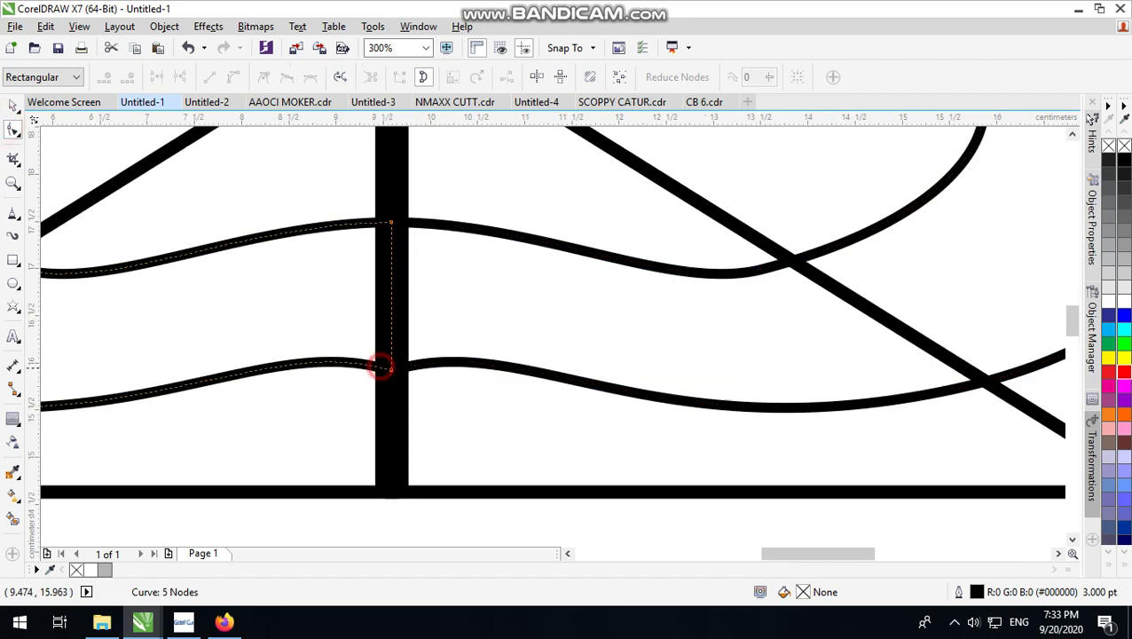
pyautogui.moveTo(390, 369); pyautogui.dragTo(391, 363)
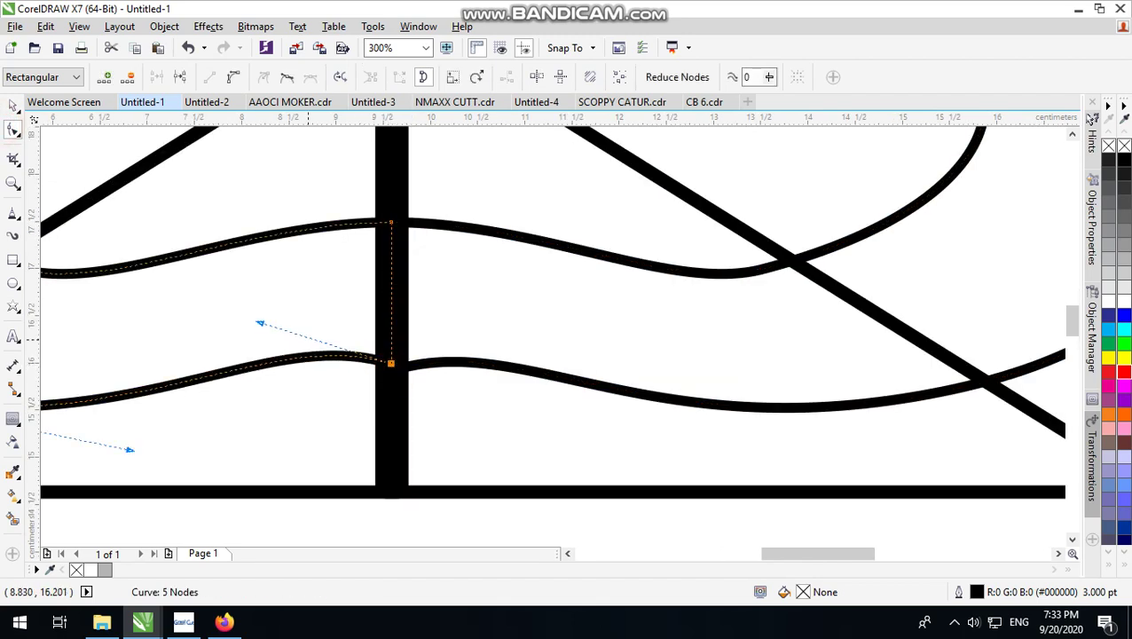
pyautogui.moveTo(260, 323); pyautogui.dragTo(250, 354)
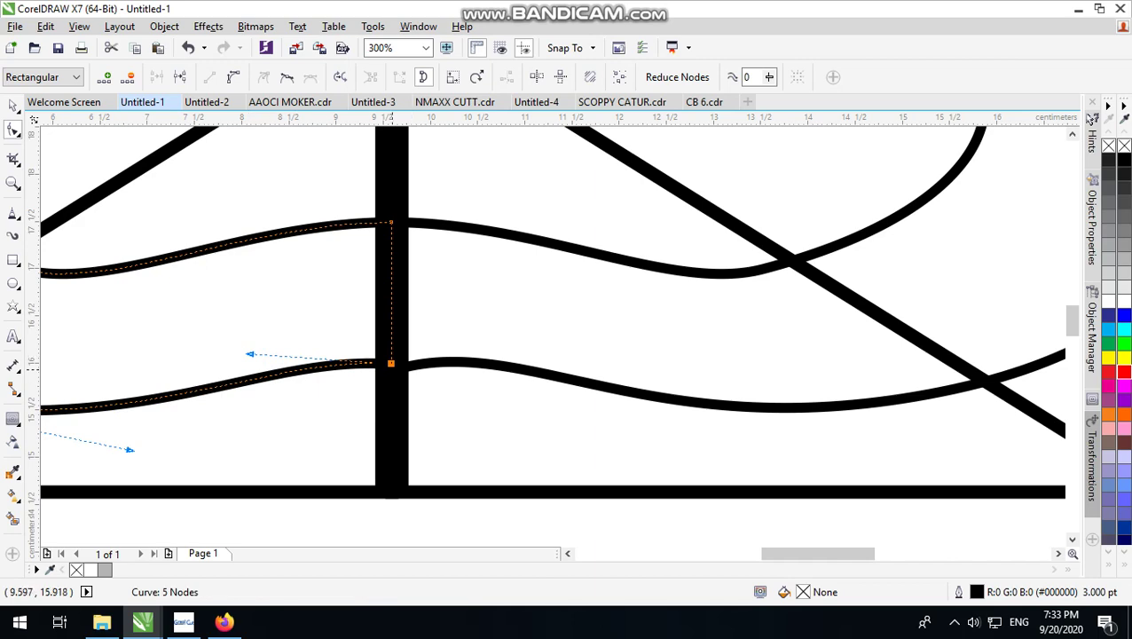
pyautogui.moveTo(391, 362); pyautogui.dragTo(391, 353)
# - Shorten the curve handle of the left band's outer-edge node at the triangle's slope to flatten the lower curve
pyautogui.scroll(-1, 412, 353)
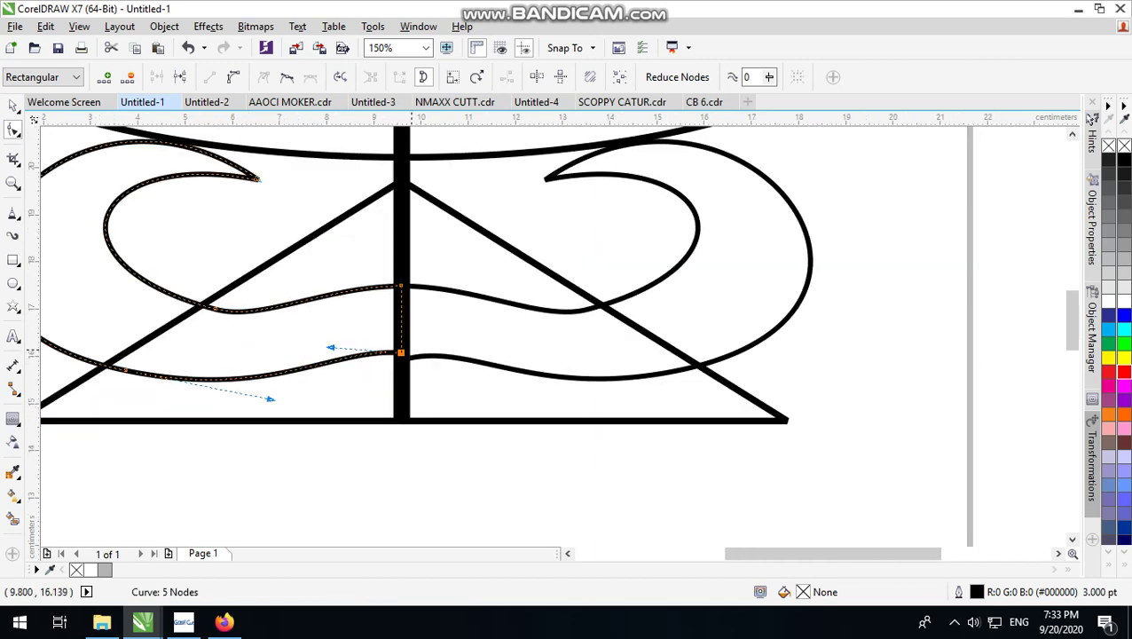
pyautogui.scroll(1, 367, 363)
pyautogui.click(299, 334)
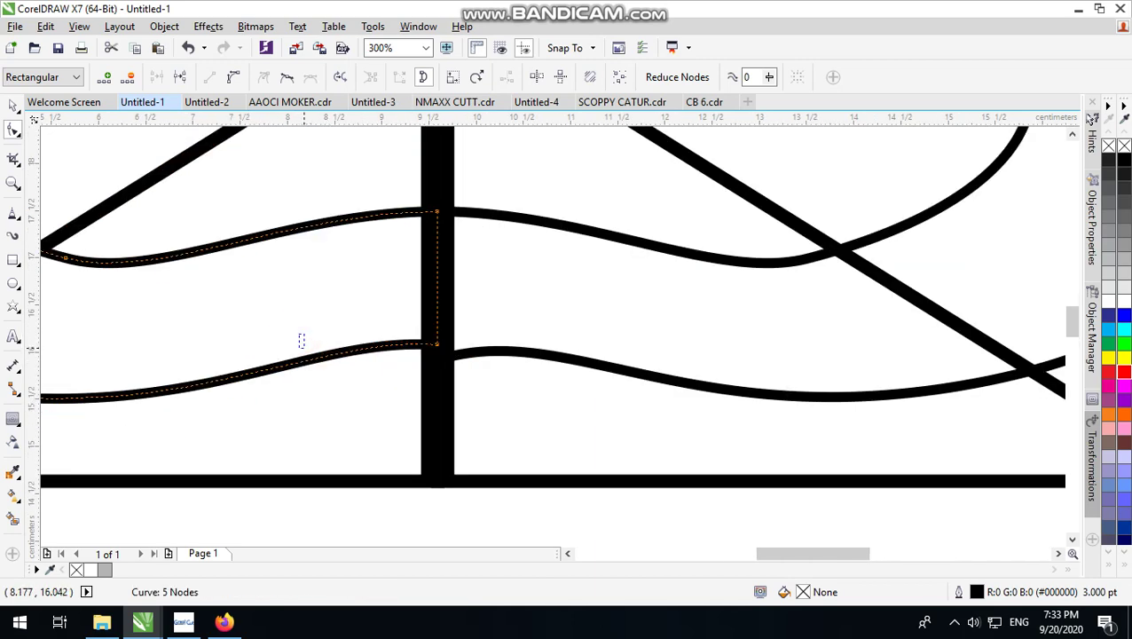
pyautogui.moveTo(471, 379); pyautogui.dragTo(385, 313)
pyautogui.scroll(-1, 415, 379)
pyautogui.scroll(1, 329, 410)
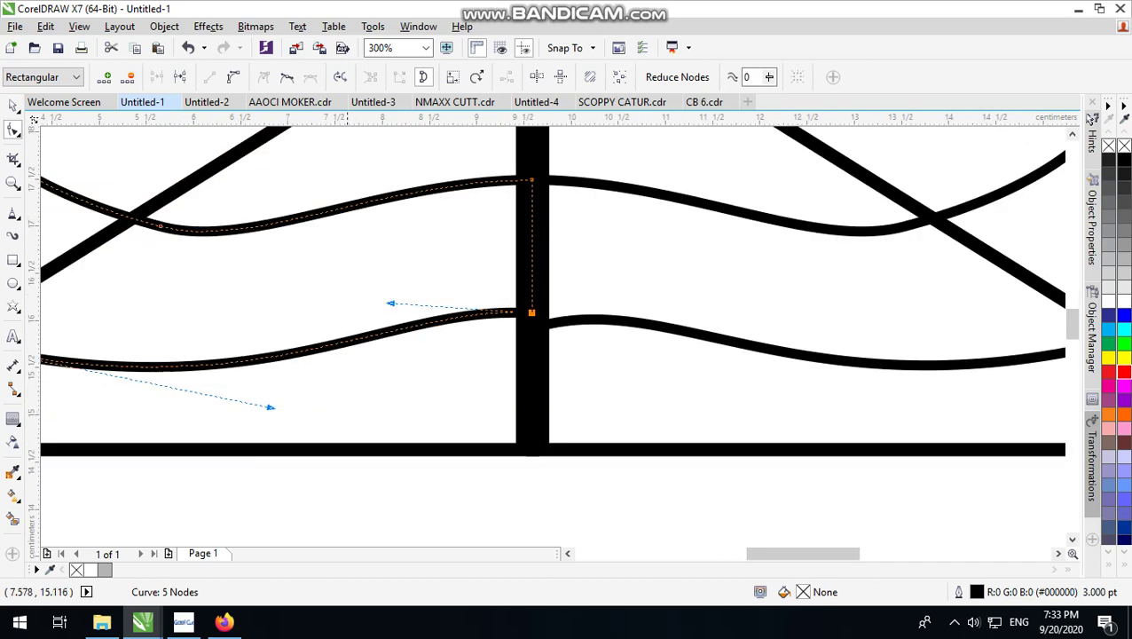
pyautogui.scroll(-1, 355, 406)
pyautogui.moveTo(307, 402); pyautogui.dragTo(270, 394)
# - Level the curve handle of the outer edge's end node so the left band meets the bar horizontally
pyautogui.scroll(-1, 397, 360)
pyautogui.scroll(1, 430, 356)
pyautogui.scroll(1, 413, 361)
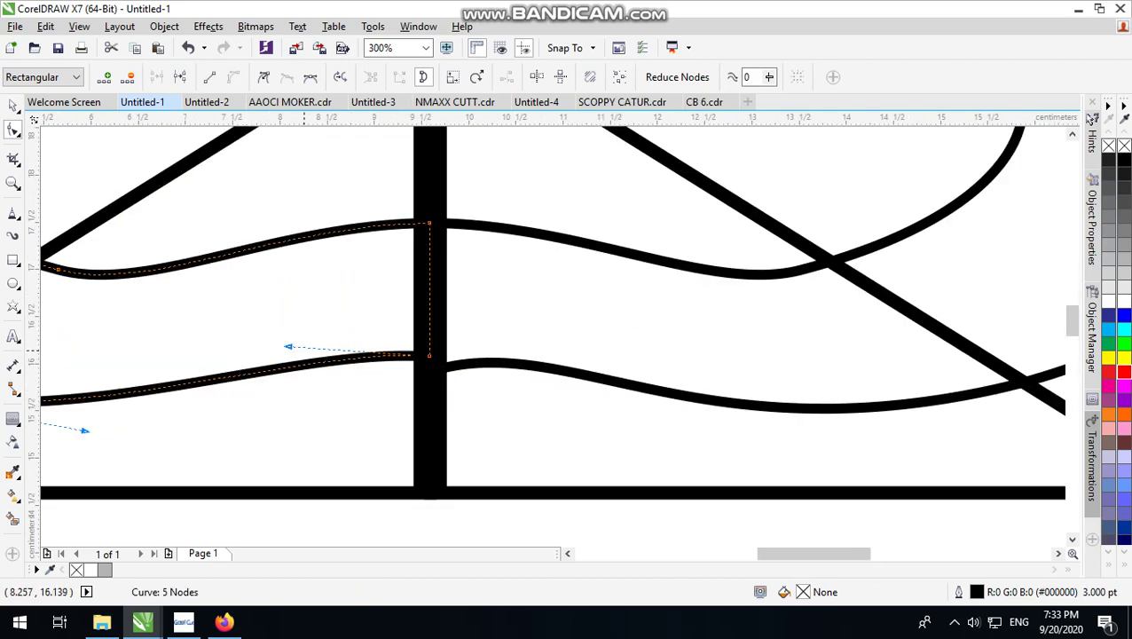
pyautogui.moveTo(286, 346); pyautogui.dragTo(290, 356)
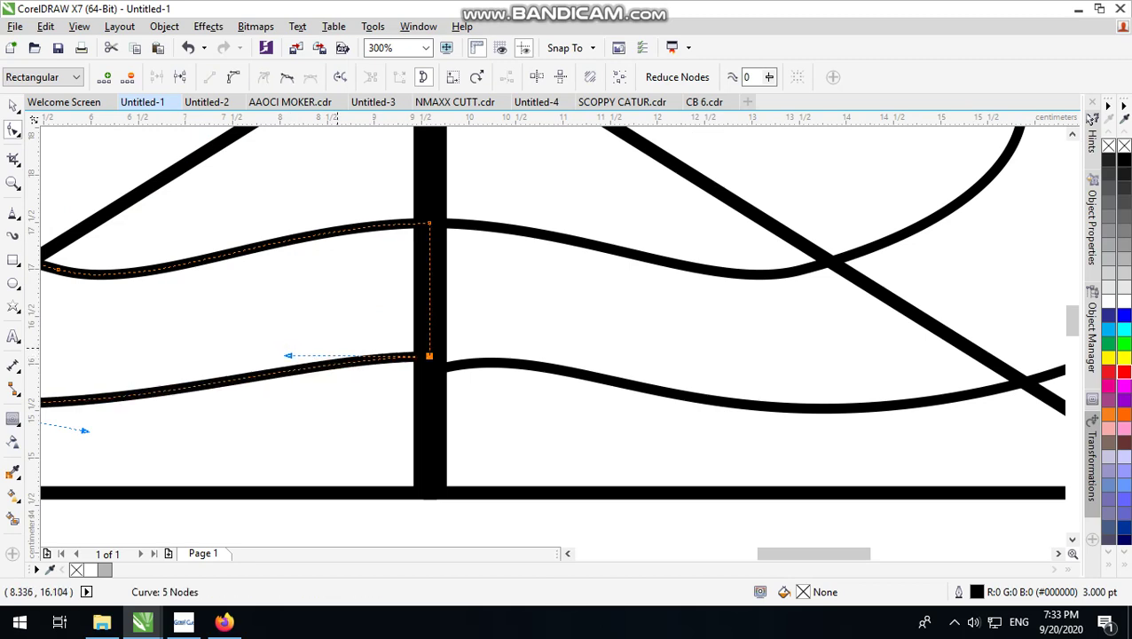
# - Nudge the left band's inner-edge node slightly further outward and down at the triangle's slope
pyautogui.scroll(-2, 396, 342)
pyautogui.scroll(1, 287, 327)
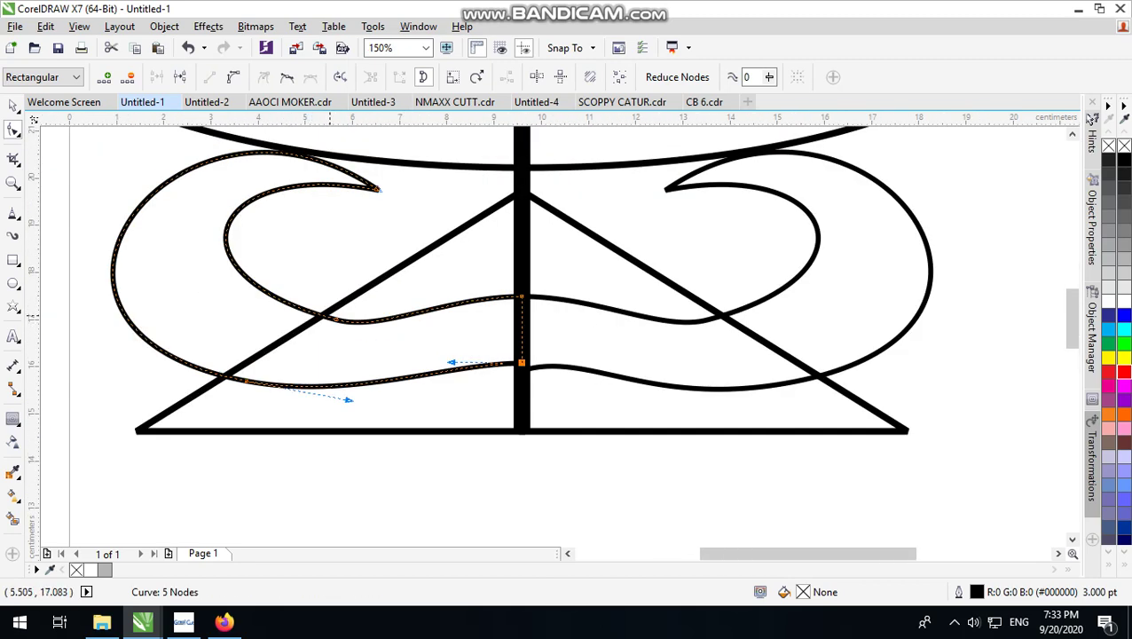
pyautogui.moveTo(335, 318)
pyautogui.mouseDown()
pyautogui.moveTo(322, 326)
pyautogui.moveTo(342, 309)
pyautogui.moveTo(335, 322)
pyautogui.mouseUp()
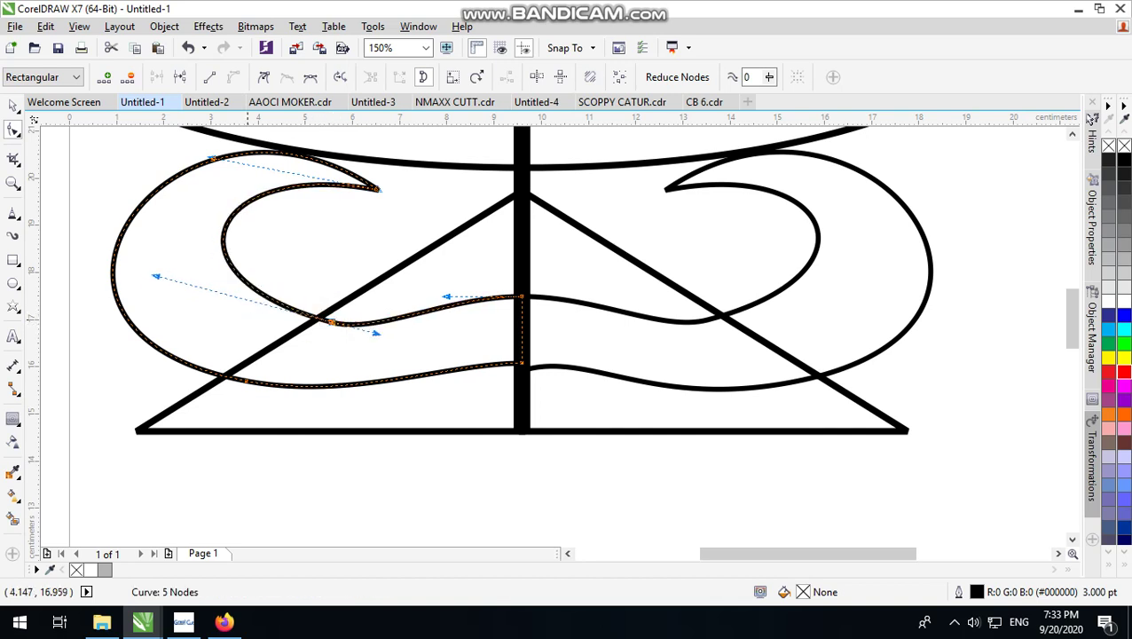
# - Delete the mismatched mirrored band on the right side of the vertical bar
pyautogui.scroll(-1, 242, 310)
pyautogui.click(12, 103)
pyautogui.click(554, 271)
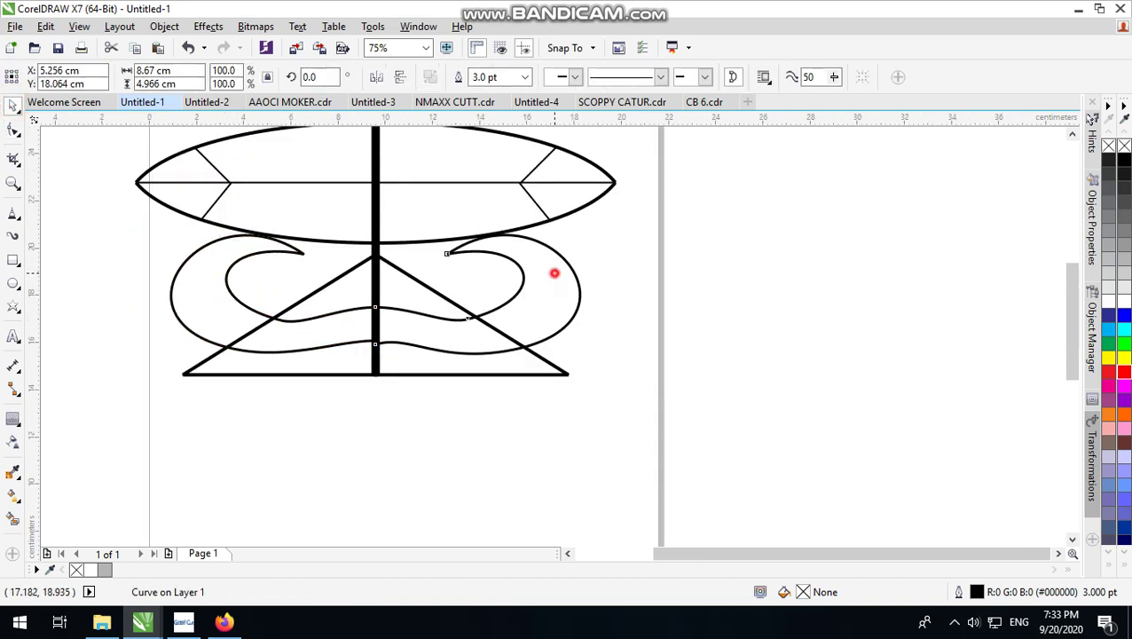
pyautogui.press('Delete')
# - Mirror a copy of the smoothed left band horizontally so both bands join at the vertical bar
pyautogui.click(194, 275)
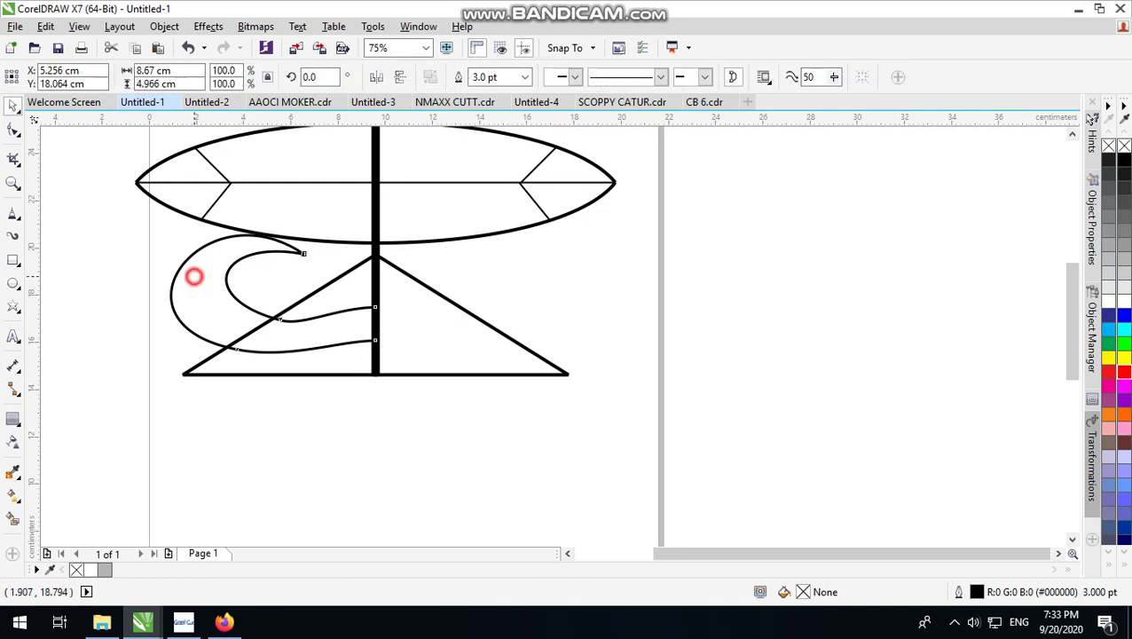
pyautogui.moveTo(162, 293); pyautogui.dragTo(162, 294)
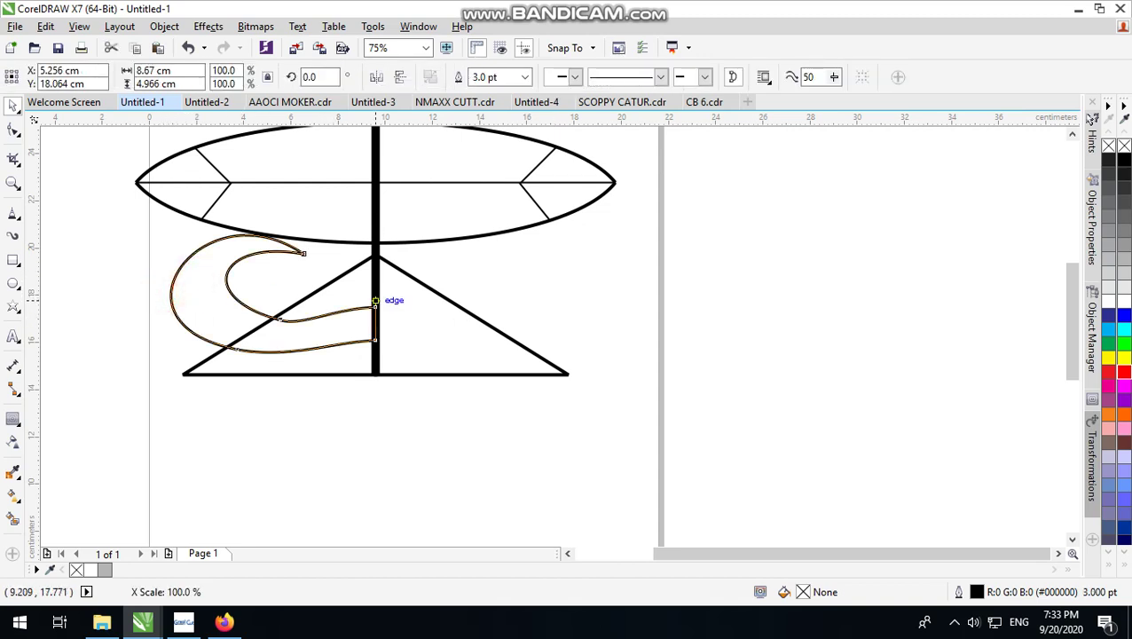
pyautogui.moveTo(375, 300); pyautogui.dragTo(393, 304)
pyautogui.rightClick(393, 304)
pyautogui.click(740, 249)
# - Examine the whole emblem's symmetry and how the two crescent bands join across the bar and triangle
pyautogui.scroll(-2, 397, 342)
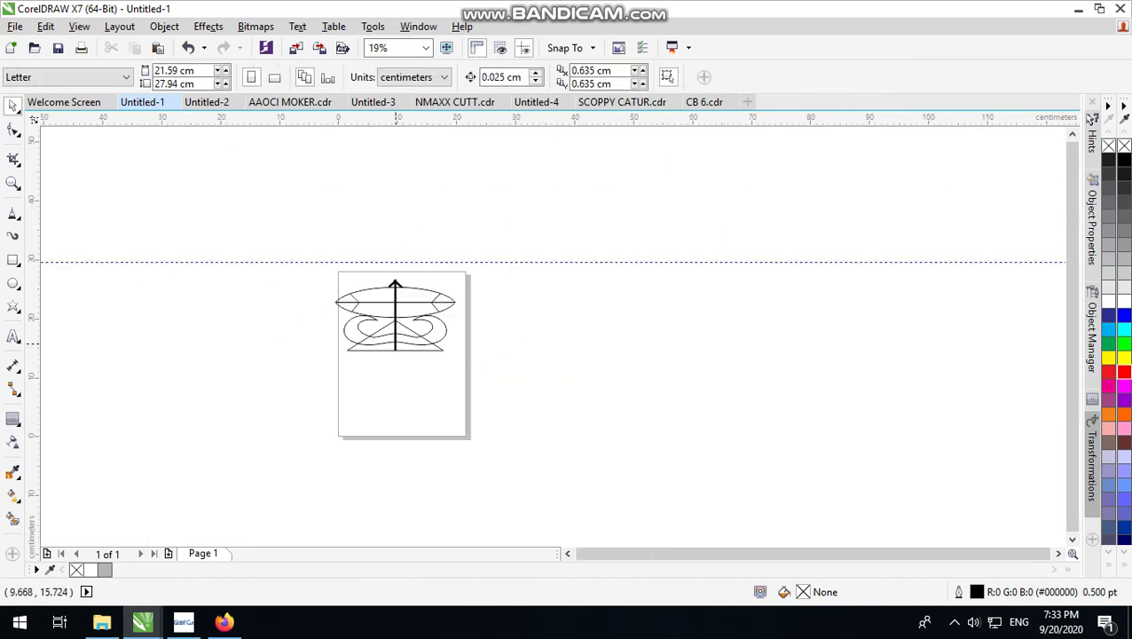
pyautogui.scroll(2, 394, 343)
pyautogui.scroll(-1, 561, 266)
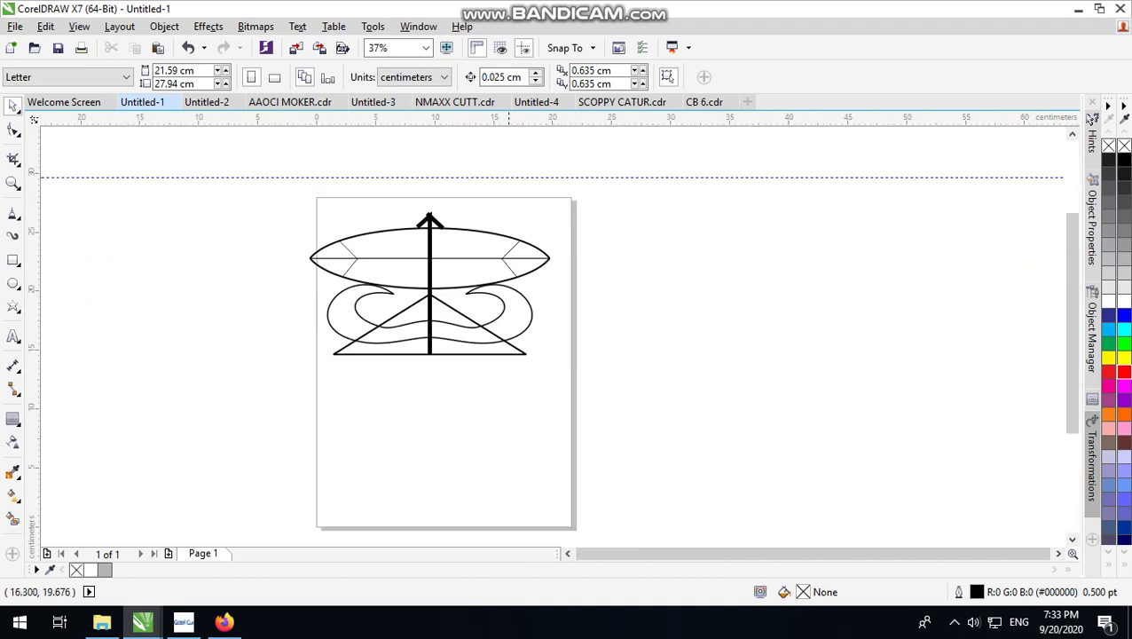
pyautogui.scroll(1, 545, 307)
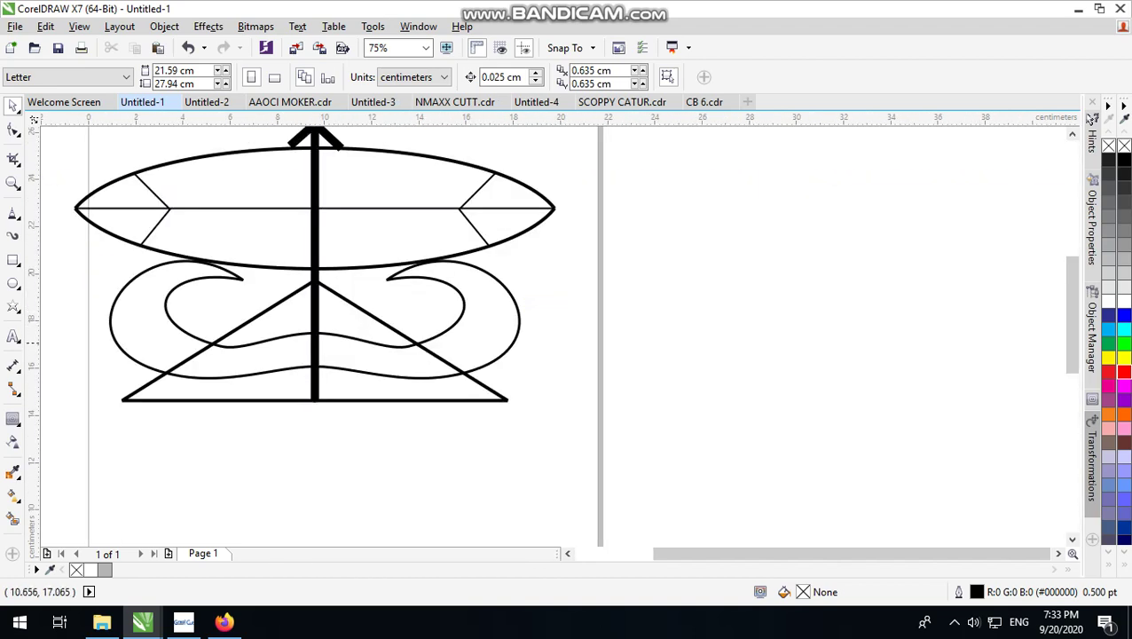
pyautogui.scroll(-1, 482, 359)
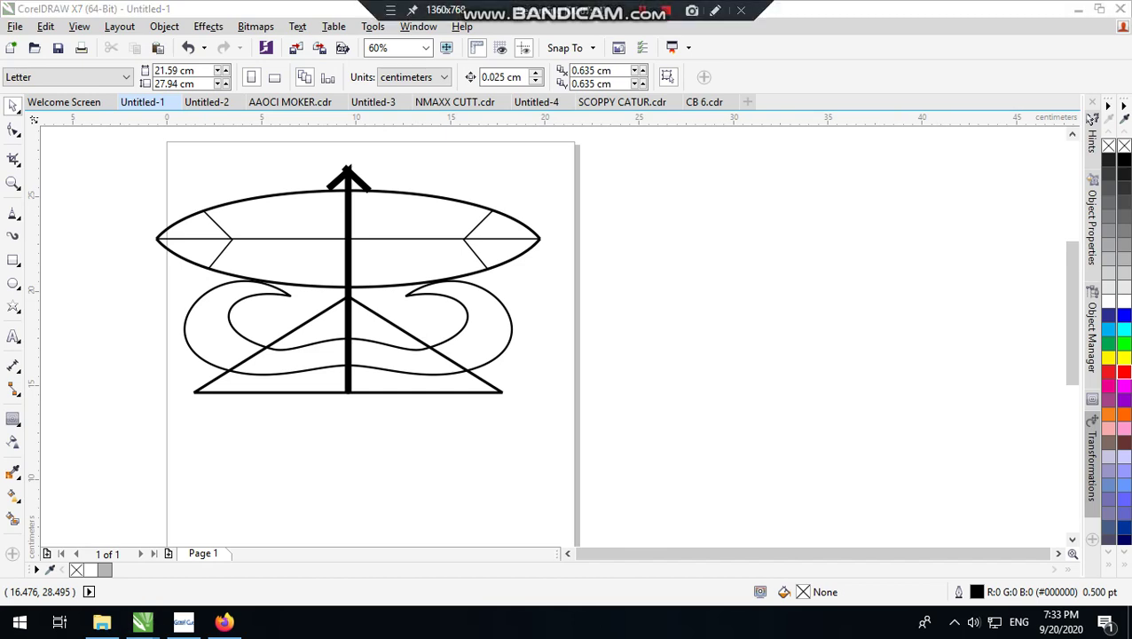
pyautogui.scroll(2, 340, 385)
pyautogui.scroll(-2, 348, 385)
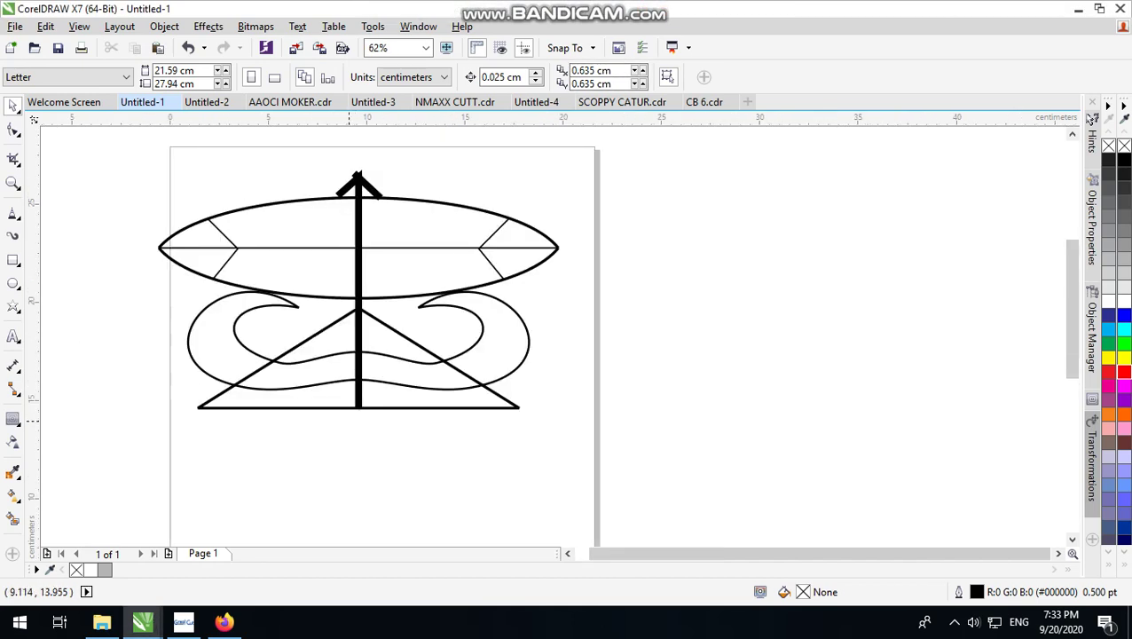
# - Draw a horizontal straight line about 16.85 cm long across the tip of the arrow above the lens
pyautogui.click(13, 213)
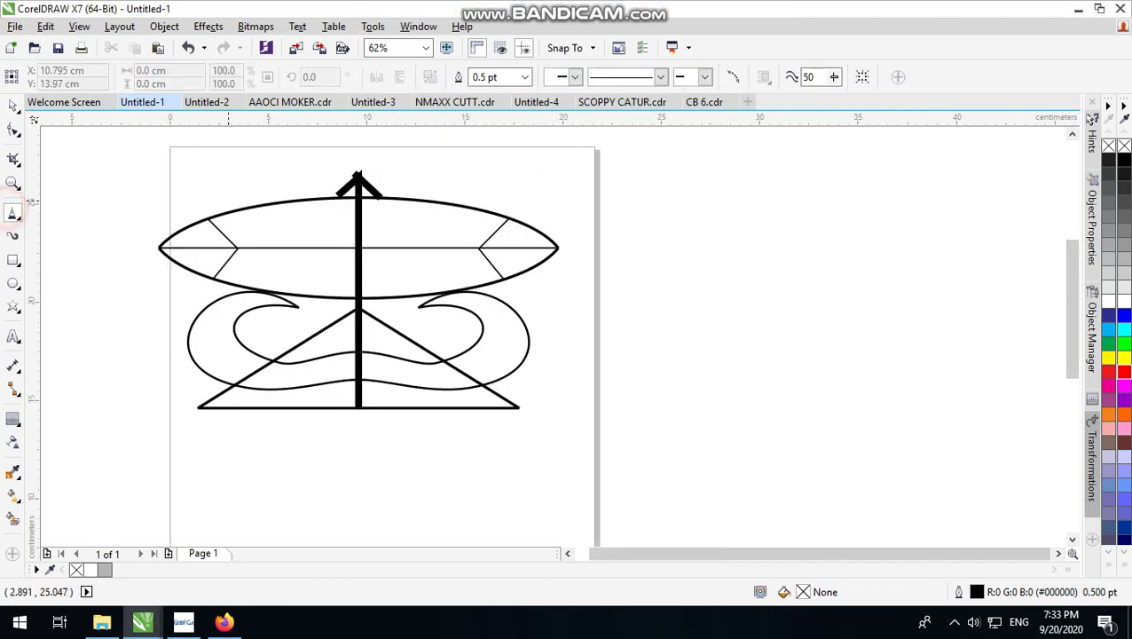
pyautogui.click(192, 180)
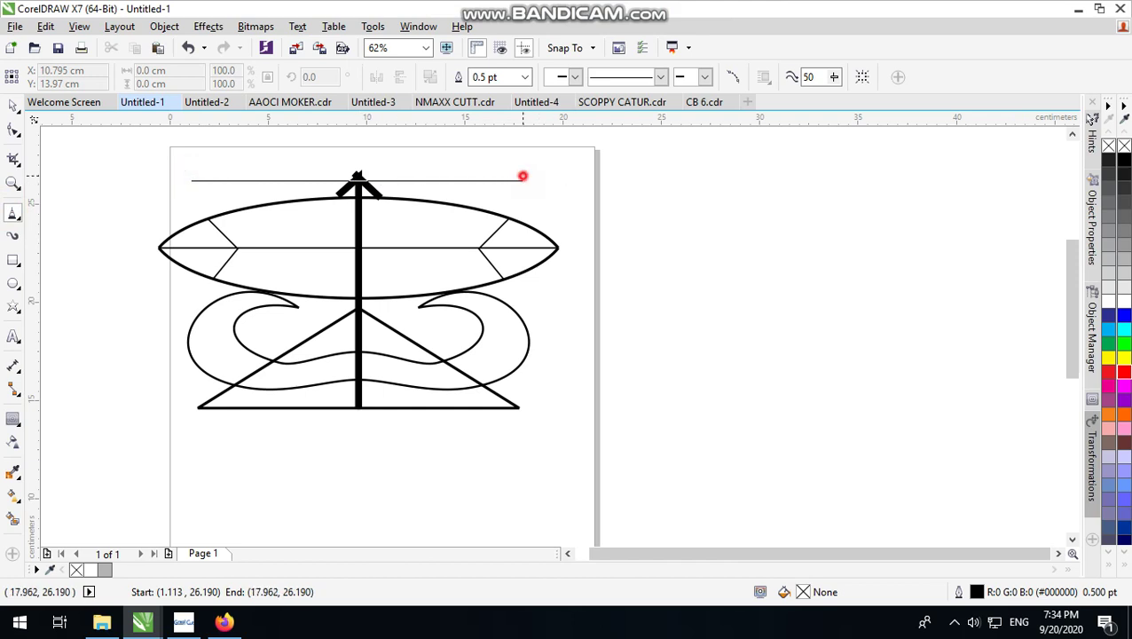
pyautogui.click(522, 175)
pyautogui.scroll(2, 361, 180)
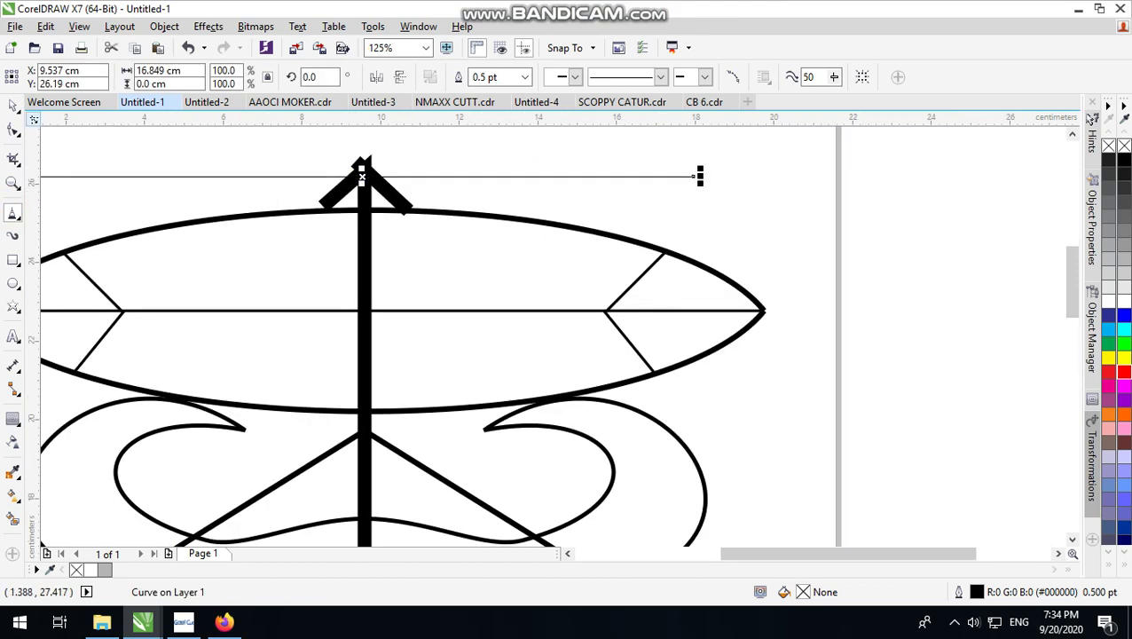
pyautogui.press('space')
pyautogui.scroll(-2, 361, 177)
pyautogui.scroll(2, 359, 195)
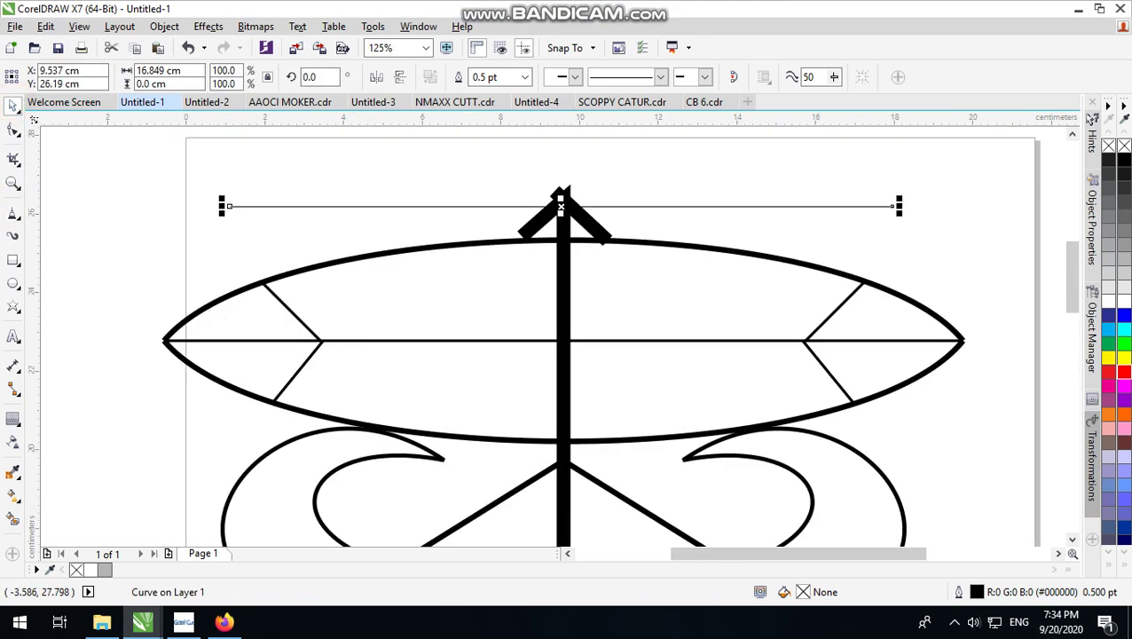
# - Bend the line across the arrow tip into a symmetrical downward-sagging arc about 1.12 cm deep
pyautogui.click(13, 130)
pyautogui.scroll(-2, 220, 174)
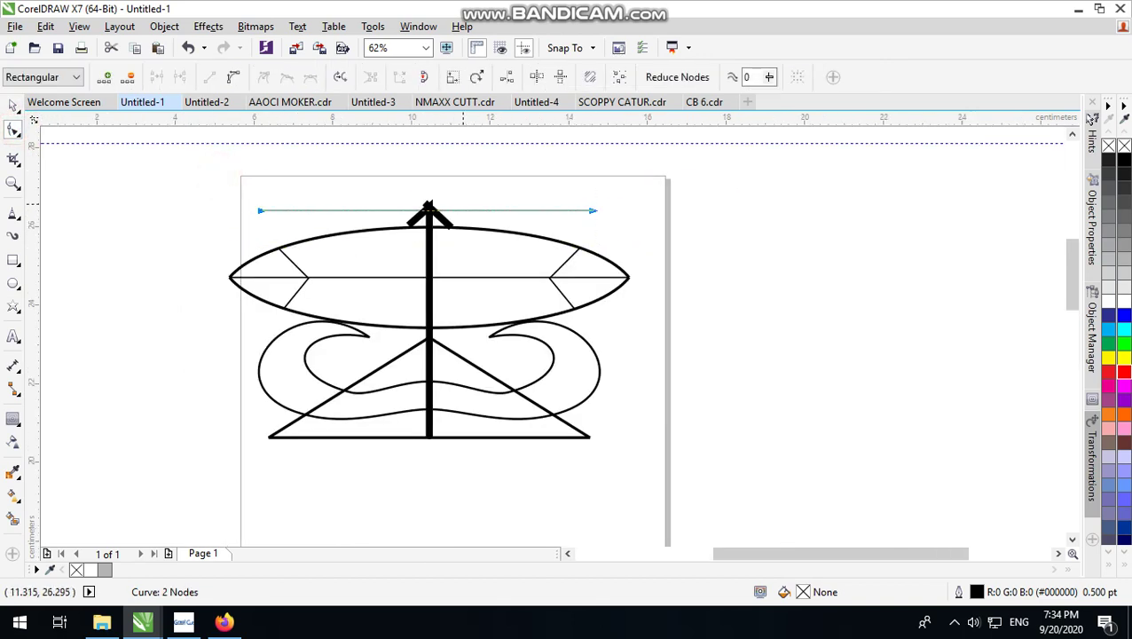
pyautogui.scroll(2, 463, 203)
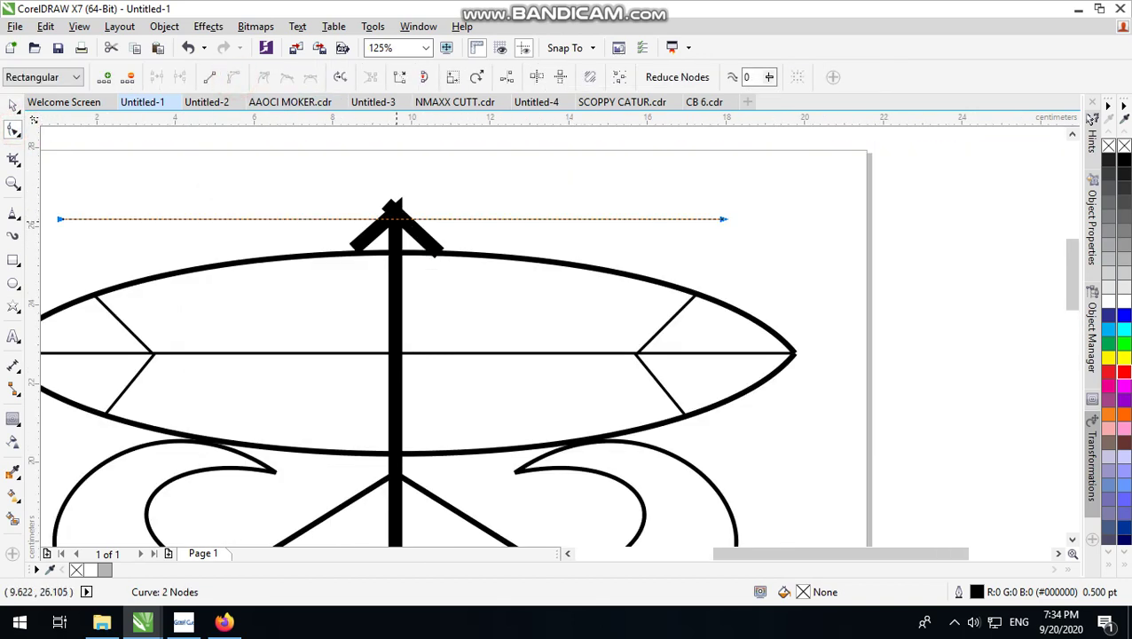
pyautogui.moveTo(396, 219)
pyautogui.mouseDown()
pyautogui.moveTo(396, 263)
pyautogui.moveTo(392, 212)
pyautogui.mouseUp()
pyautogui.click(13, 106)
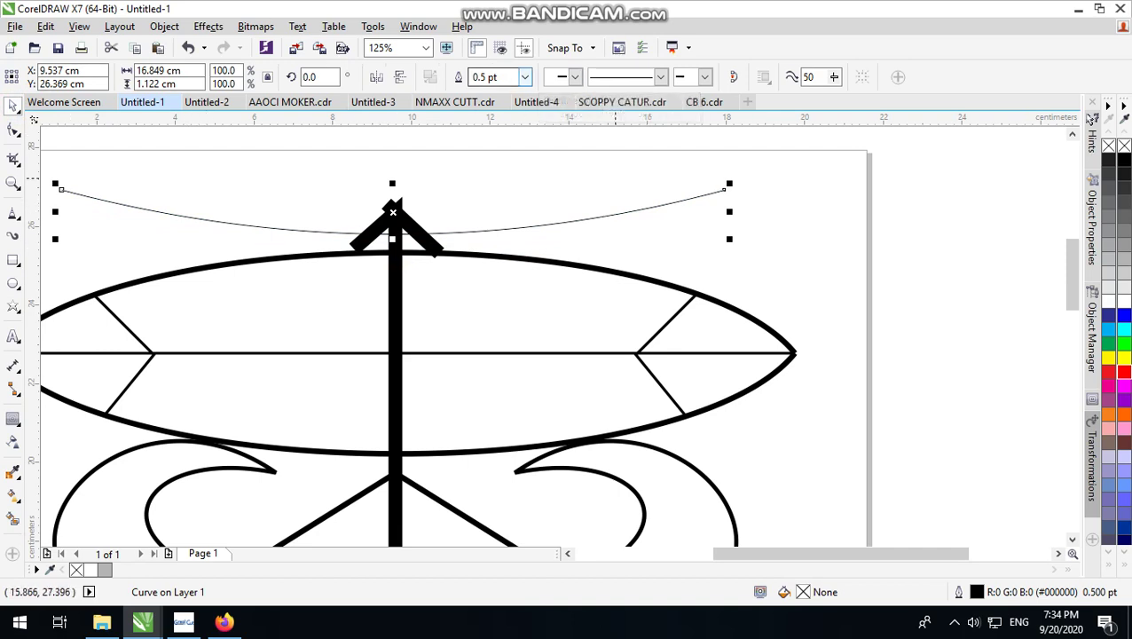
# - Try outline widths of 3 pt and 2 pt on the arc, then set its outline to 4 pt
pyautogui.click(521, 78)
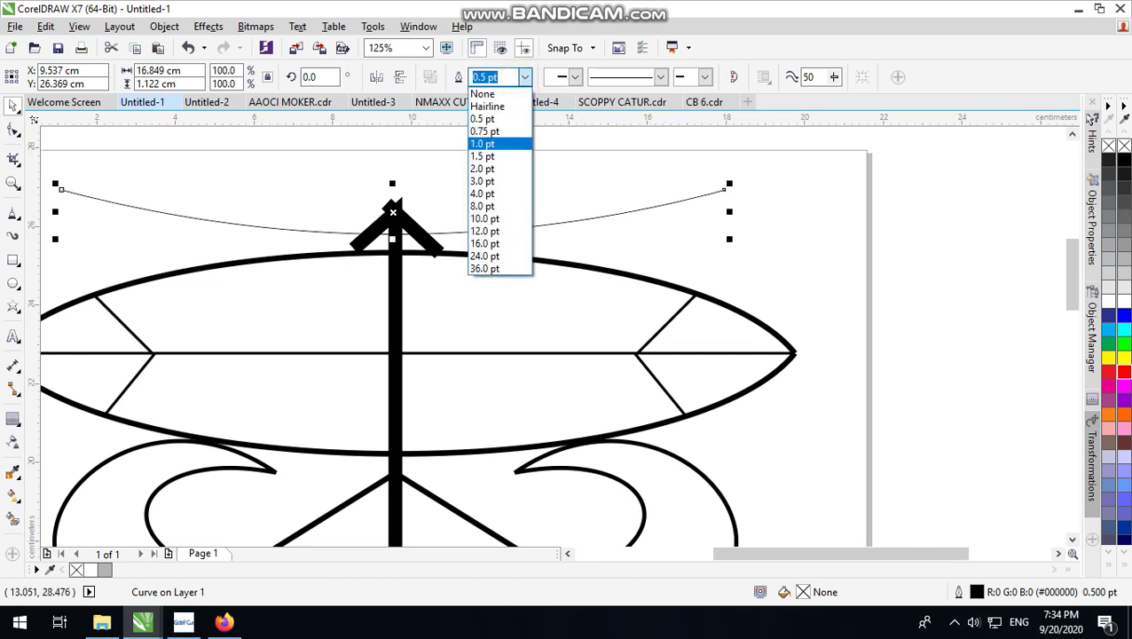
pyautogui.click(492, 181)
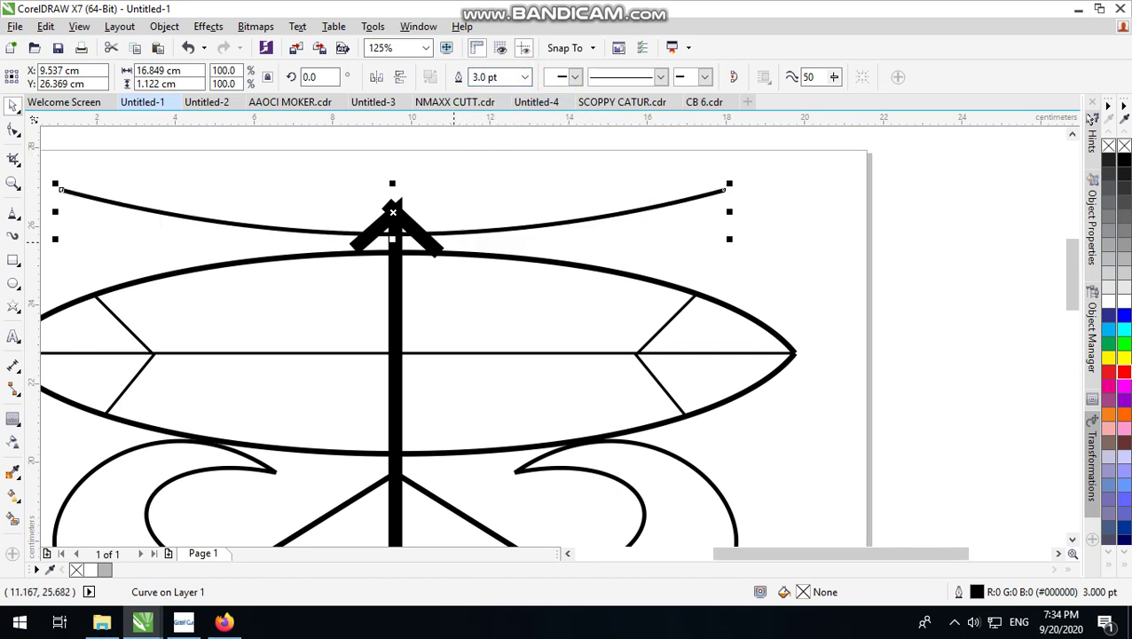
pyautogui.scroll(-1, 446, 240)
pyautogui.scroll(1, 452, 230)
pyautogui.click(524, 77)
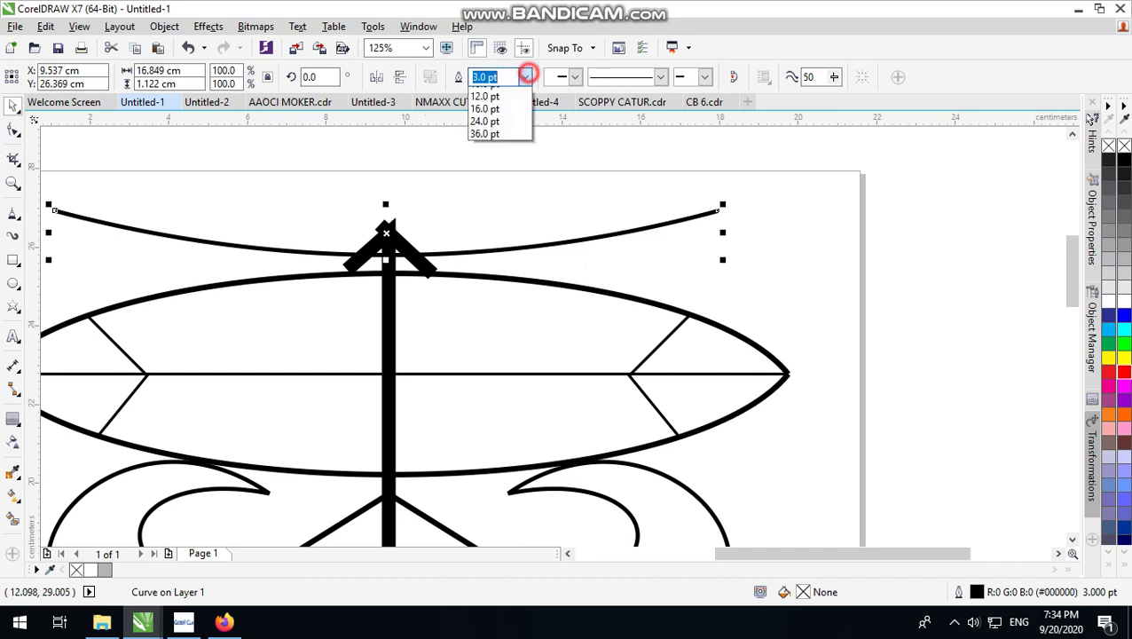
pyautogui.click(500, 167)
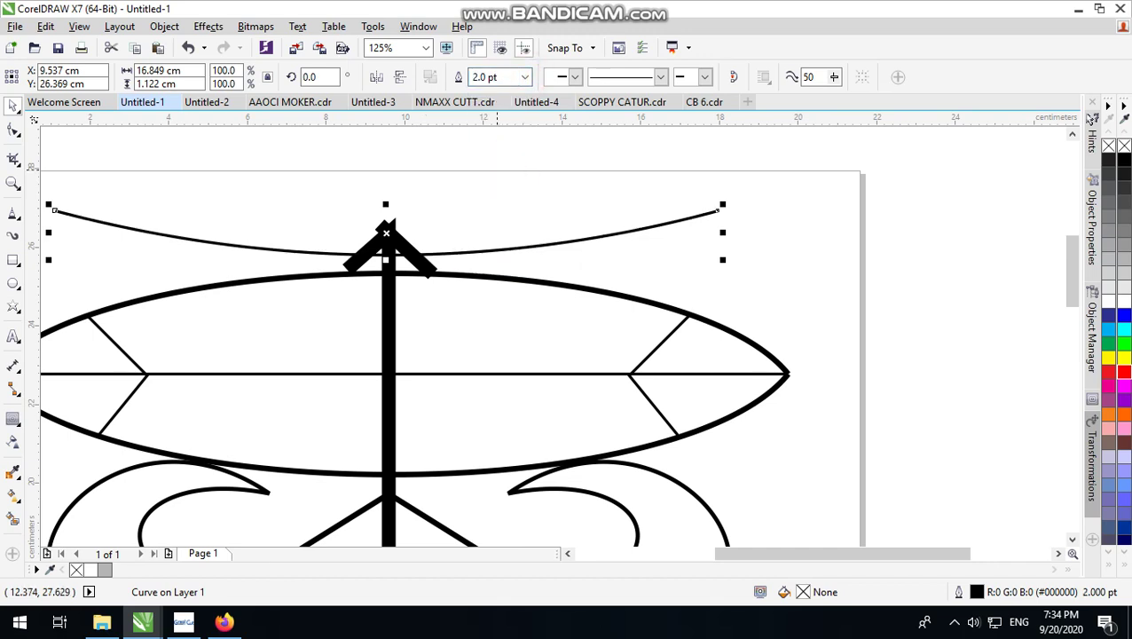
pyautogui.click(524, 77)
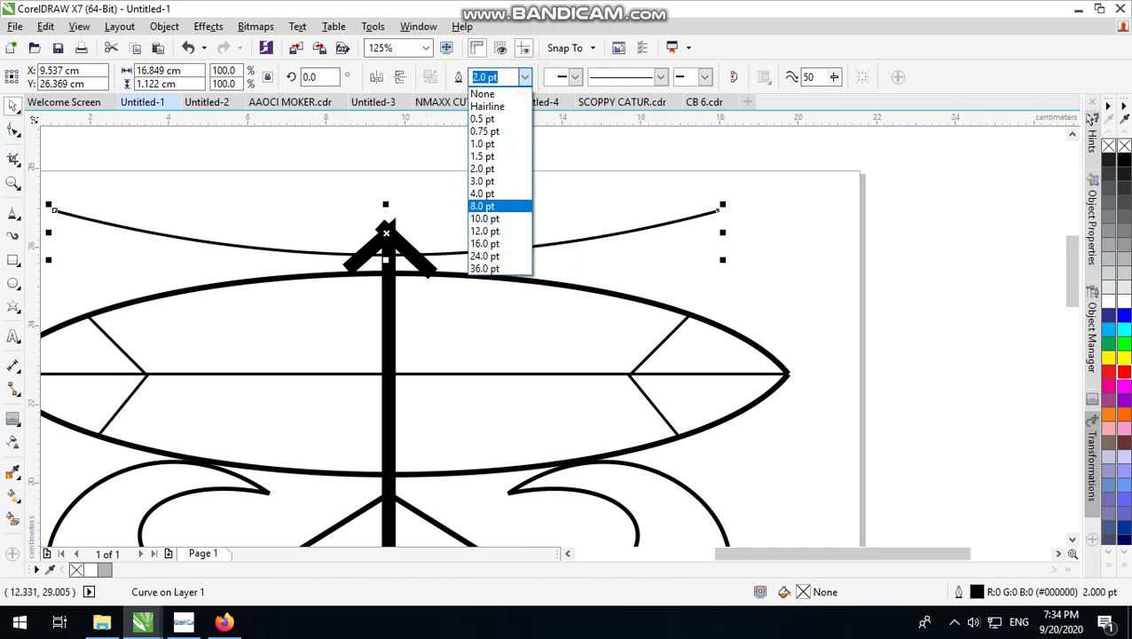
pyautogui.click(480, 189)
pyautogui.scroll(-1, 483, 213)
pyautogui.scroll(1, 317, 216)
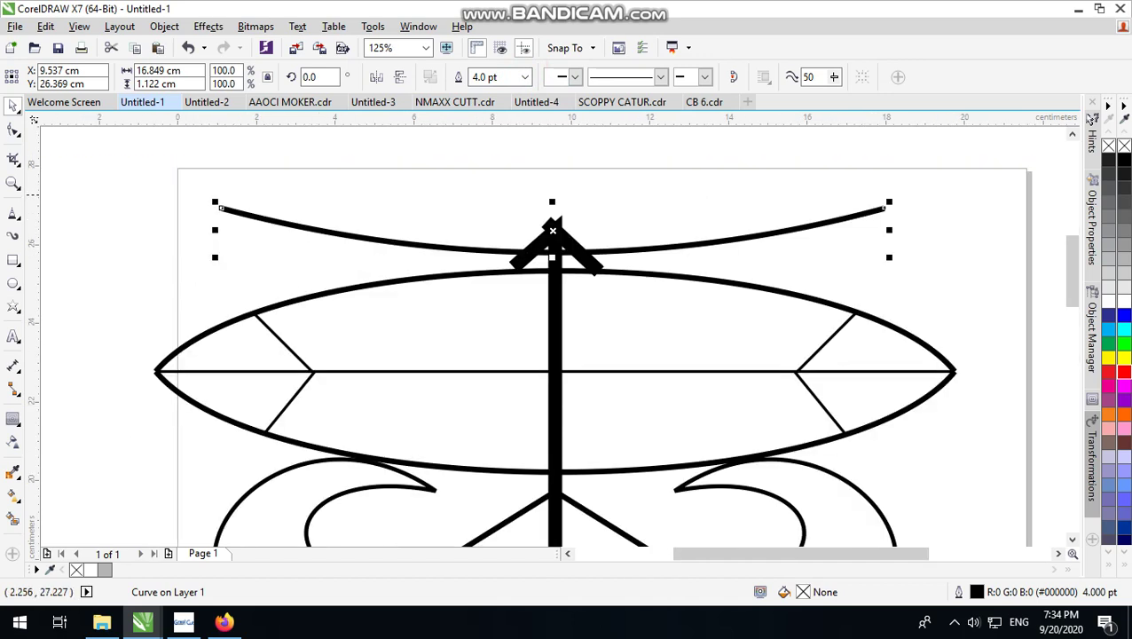
# - Try to close the arc with a straight line joining its two endpoints, and undo that line
pyautogui.click(16, 211)
pyautogui.scroll(-1, 104, 210)
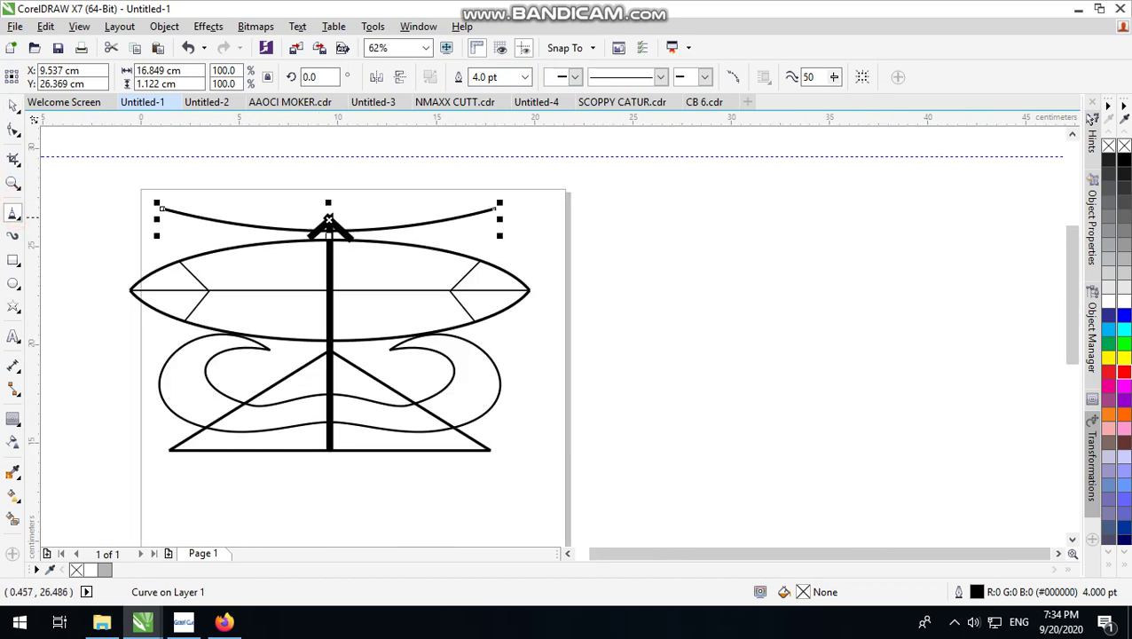
pyautogui.click(161, 209)
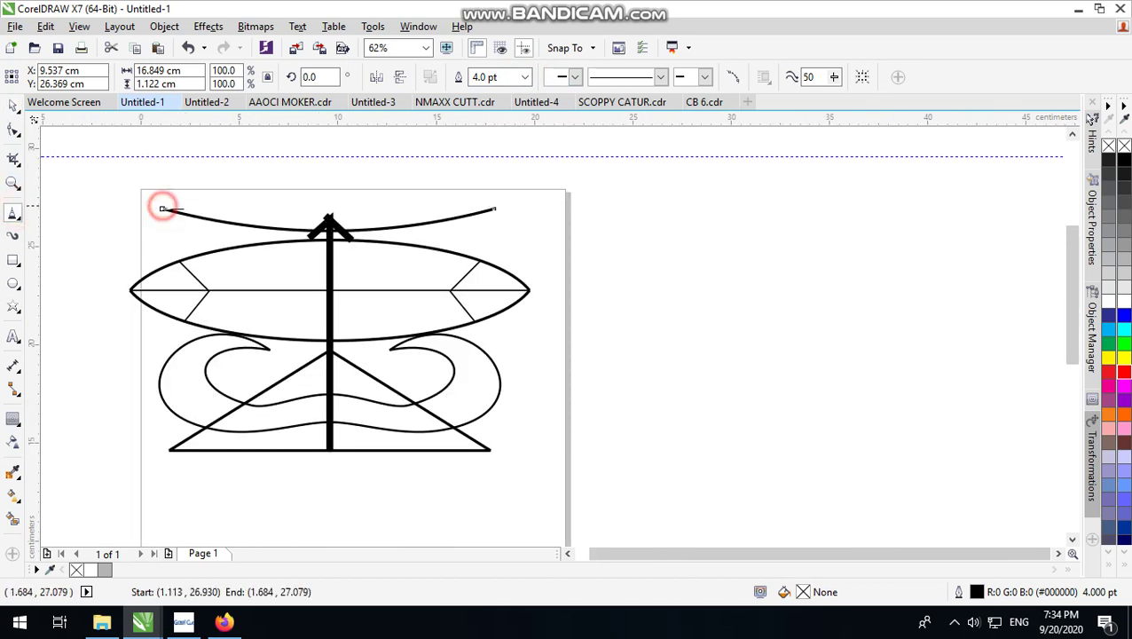
pyautogui.click(494, 208)
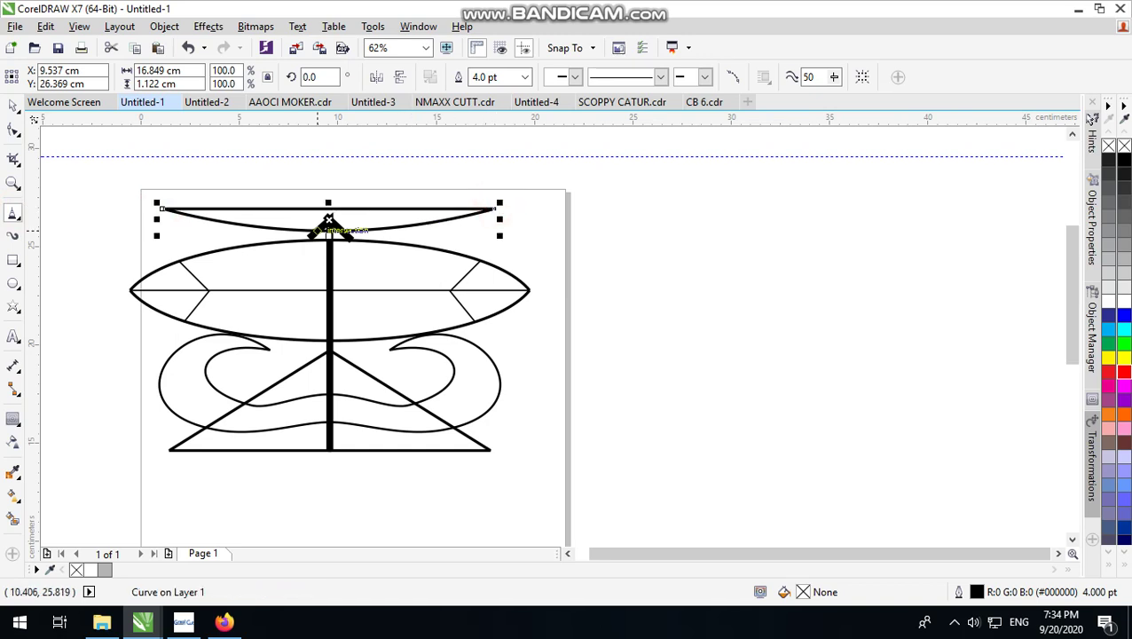
pyautogui.hotkey('ctrl', 'z')
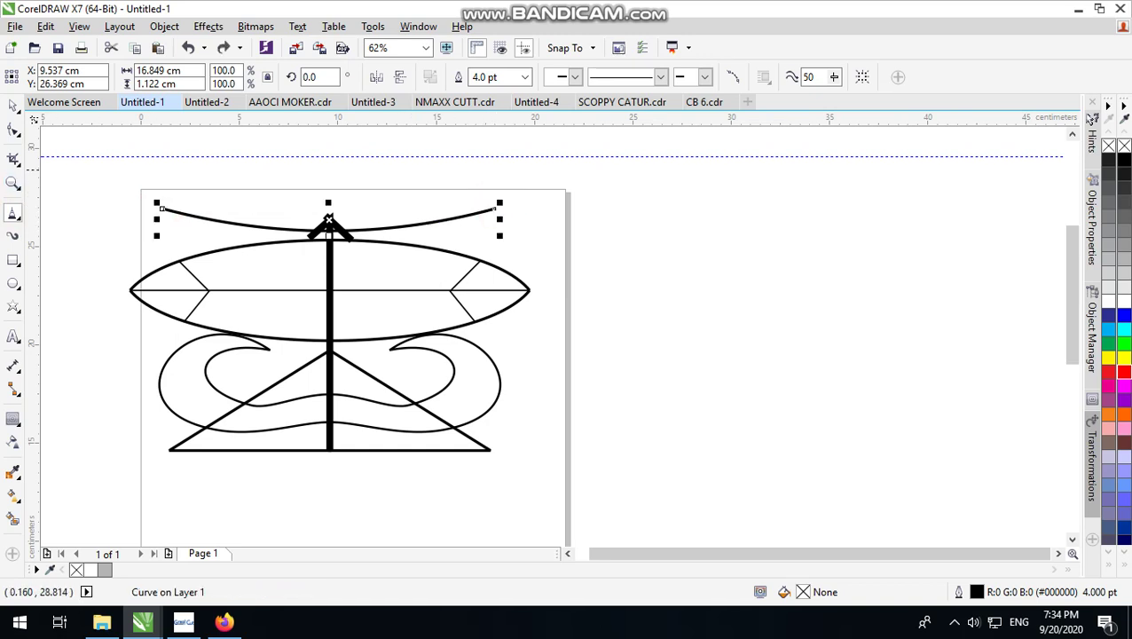
# - Draw a separate horizontal line about 16.85 cm long above the arc and move it down to meet the arc's ends
pyautogui.scroll(1, 173, 210)
pyautogui.click(152, 195)
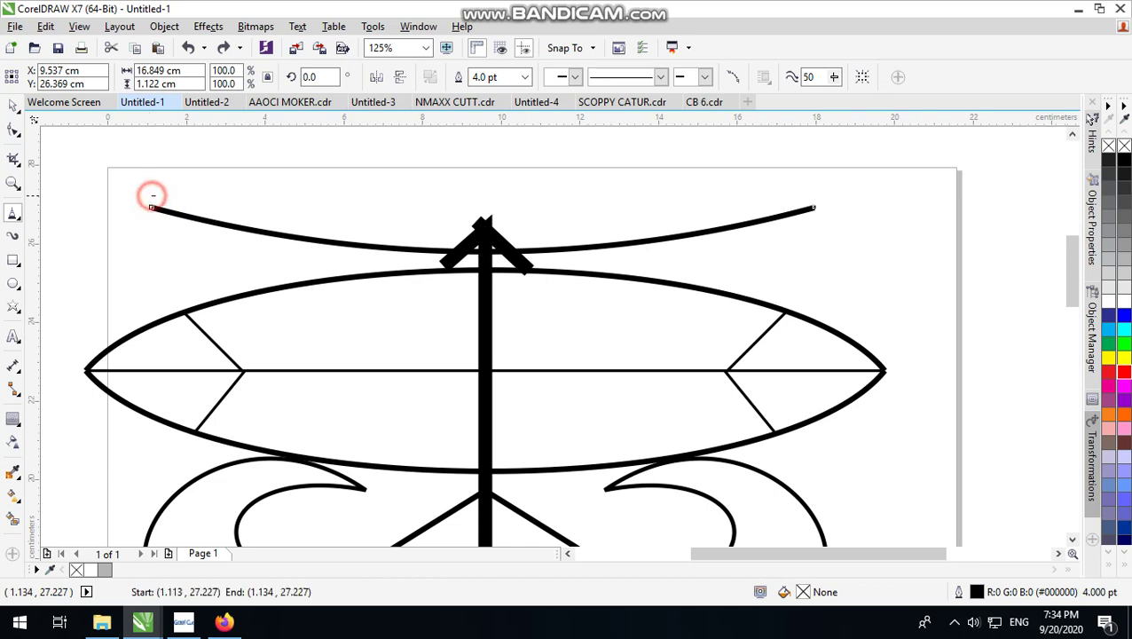
pyautogui.click(814, 195)
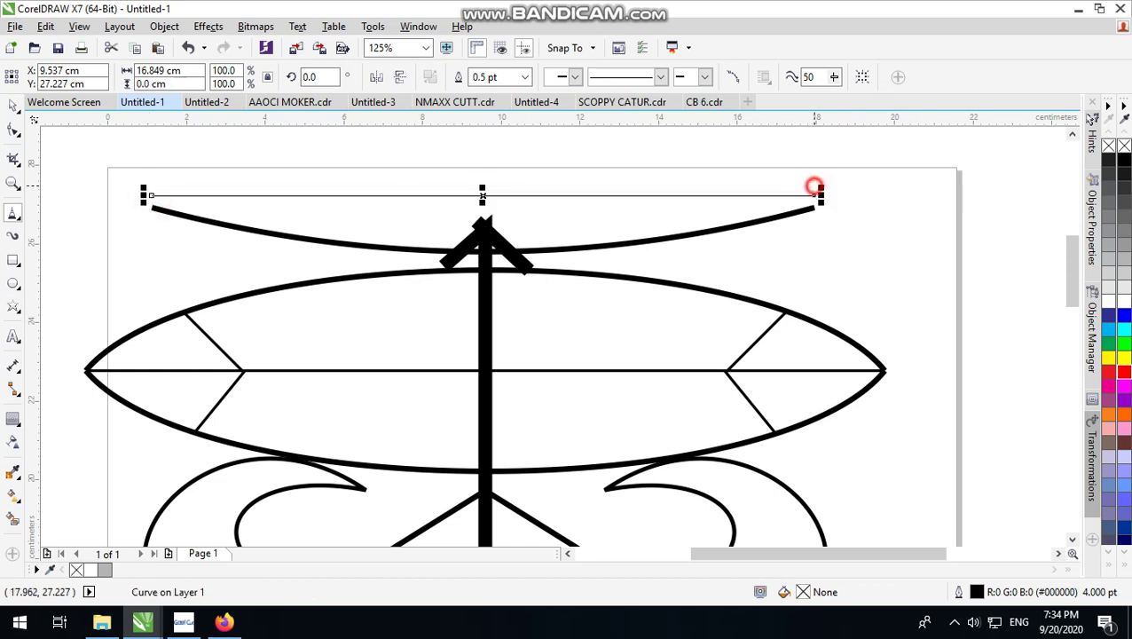
pyautogui.scroll(2, 473, 196)
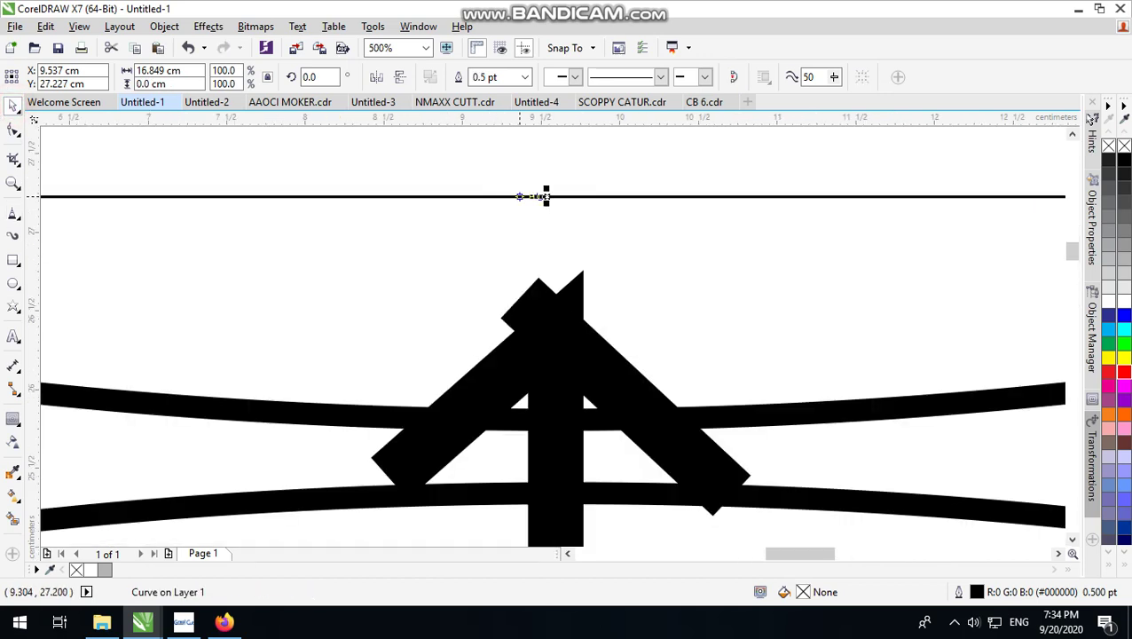
pyautogui.moveTo(553, 203); pyautogui.dragTo(501, 232)
pyautogui.scroll(-2, 553, 227)
pyautogui.scroll(1, 495, 227)
pyautogui.scroll(-1, 500, 232)
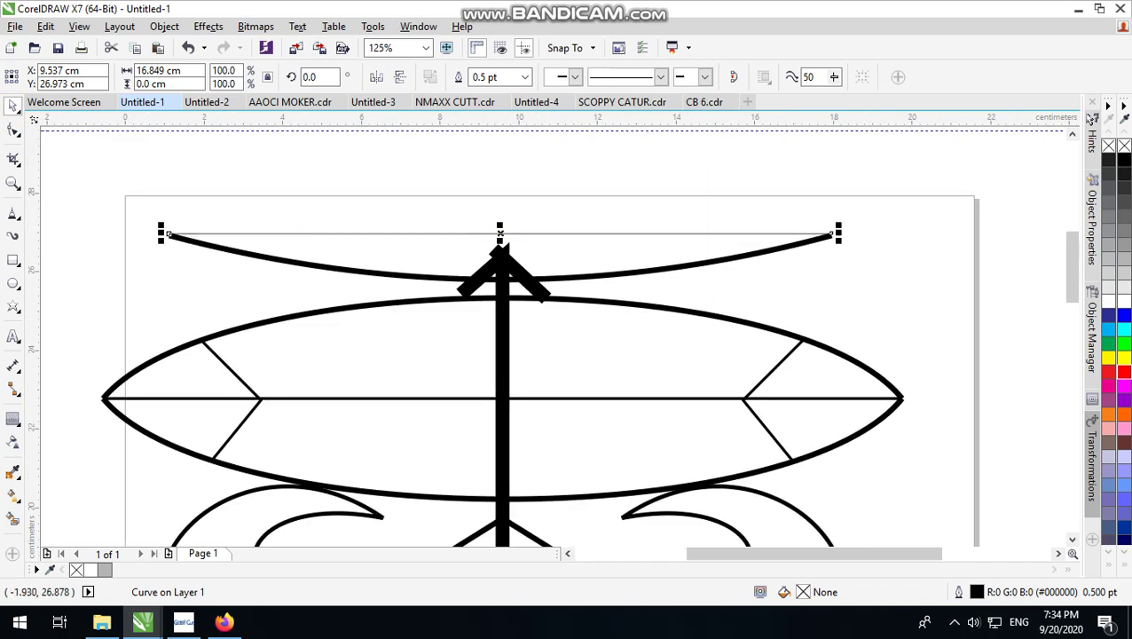
# - Draw a small upright rectangle about 0.21 by 0.53 cm over the arc's left end
pyautogui.click(13, 259)
pyautogui.scroll(1, 175, 231)
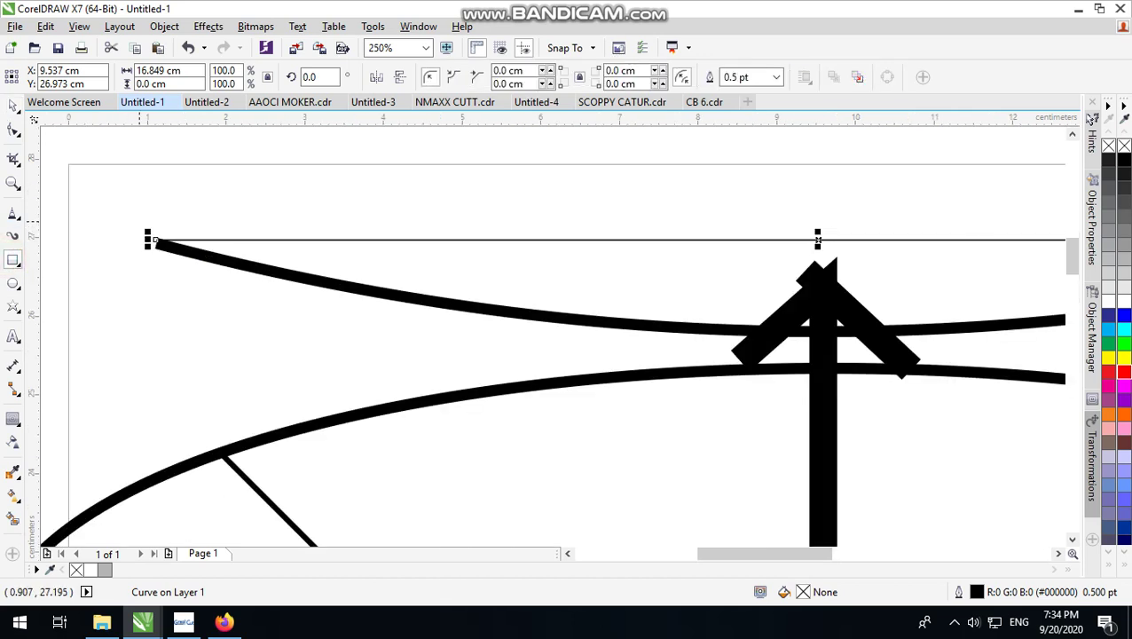
pyautogui.moveTo(142, 218); pyautogui.dragTo(160, 259)
pyautogui.click(14, 104)
pyautogui.scroll(1, 160, 226)
# - Rotate the small rectangle to 346.55° to suit the arc and place a horizontally mirrored copy at the arc's right end
pyautogui.click(134, 235)
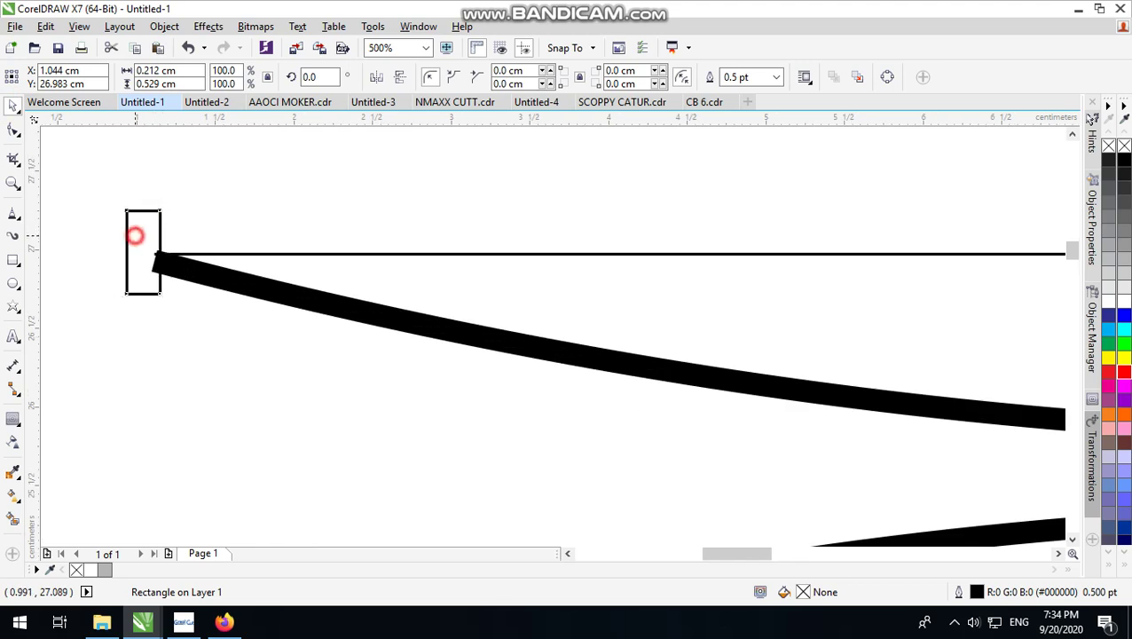
pyautogui.moveTo(167, 204); pyautogui.dragTo(789, 234)
pyautogui.click(155, 235)
pyautogui.scroll(-2, 150, 235)
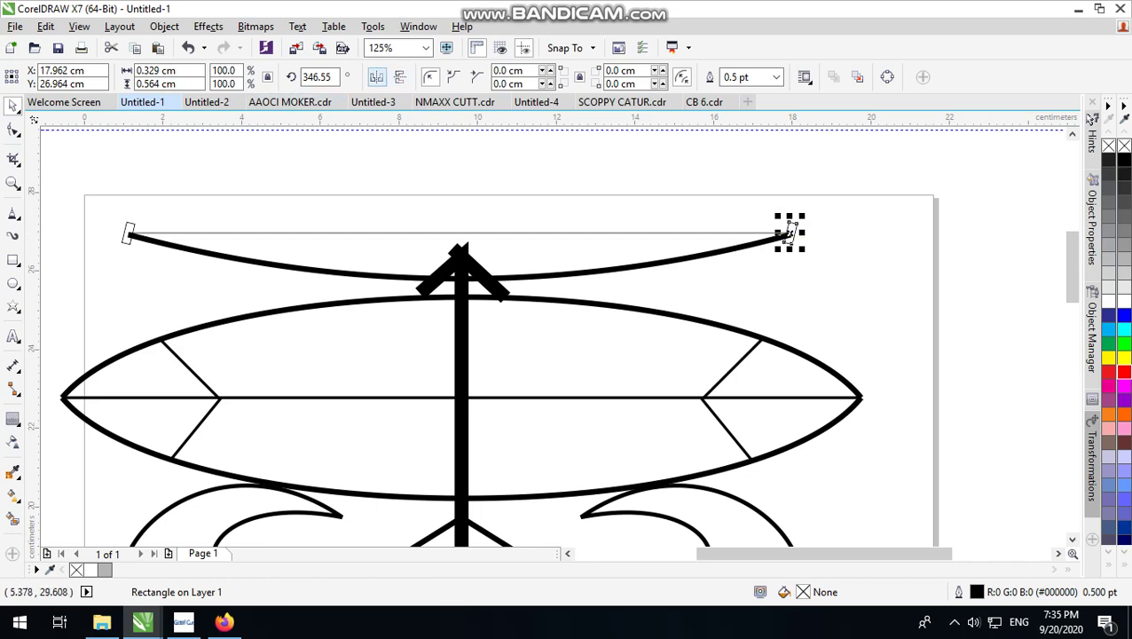
pyautogui.click(377, 76)
pyautogui.scroll(3, 788, 234)
pyautogui.scroll(-3, 787, 234)
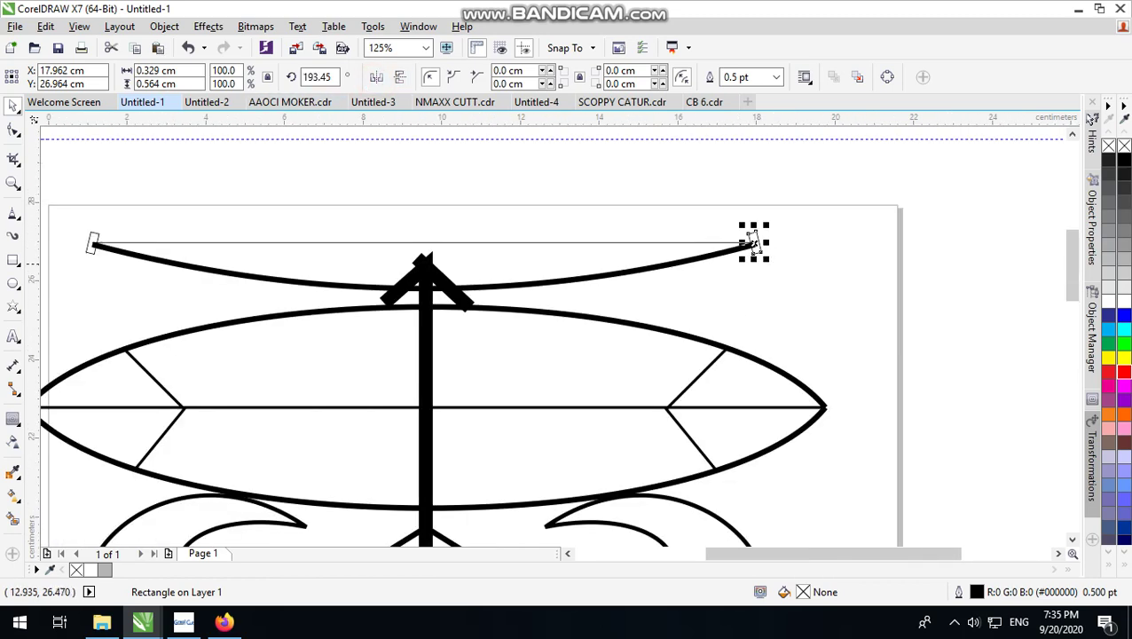
# - Fill both end rectangles of the arc with black and set their outlines to 2 pt
pyautogui.keyDown('shift'); pyautogui.click(92, 236); pyautogui.keyUp('shift')
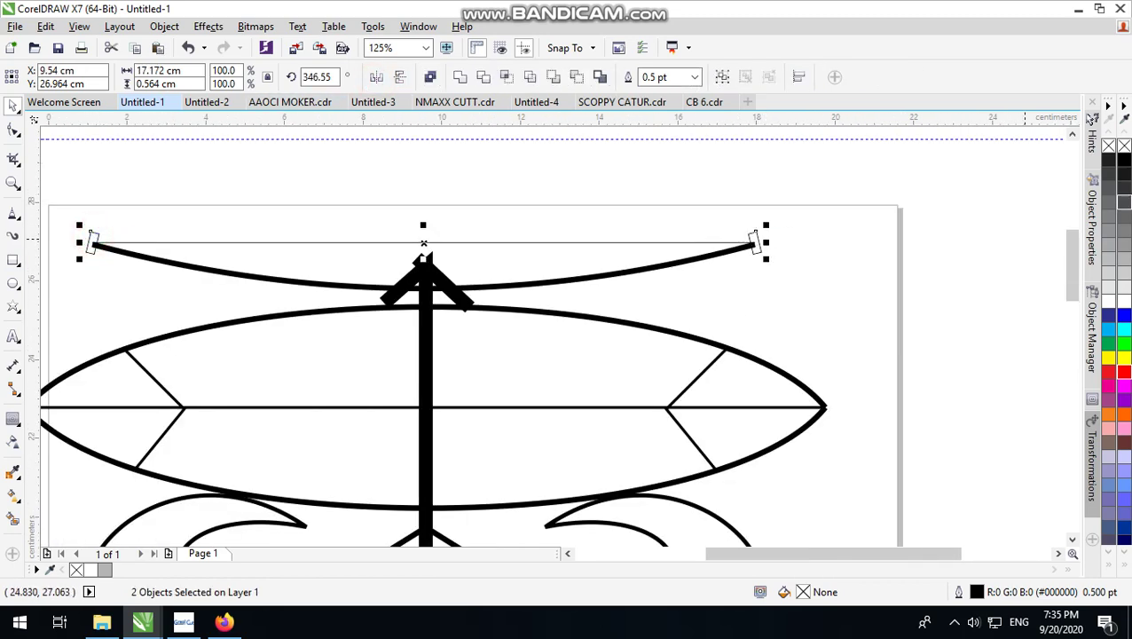
pyautogui.click(1124, 161)
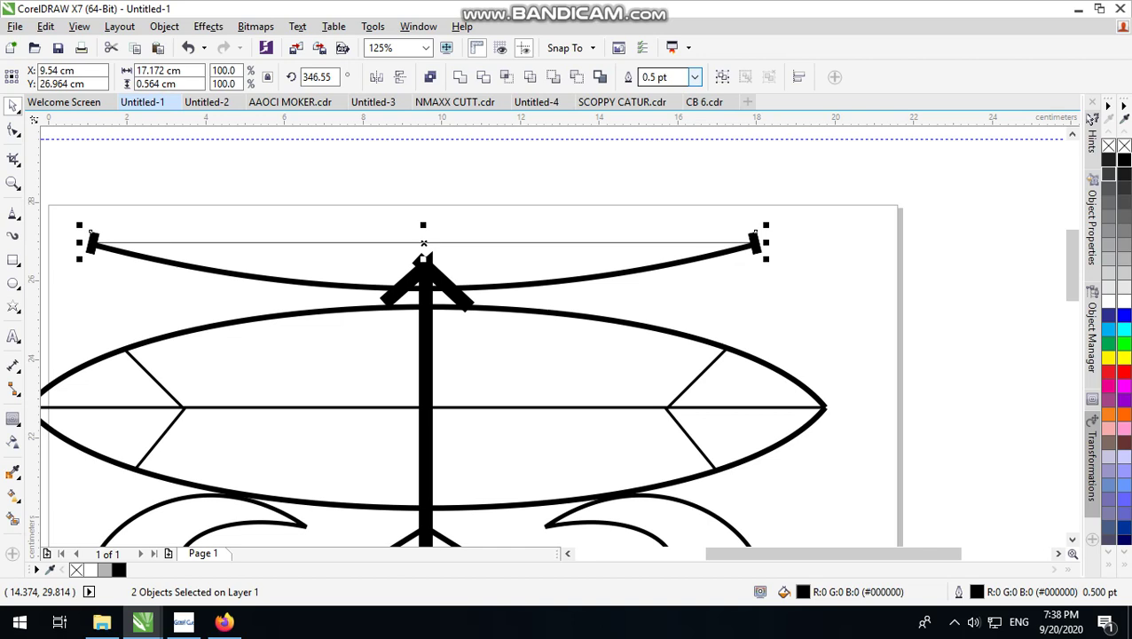
pyautogui.click(694, 76)
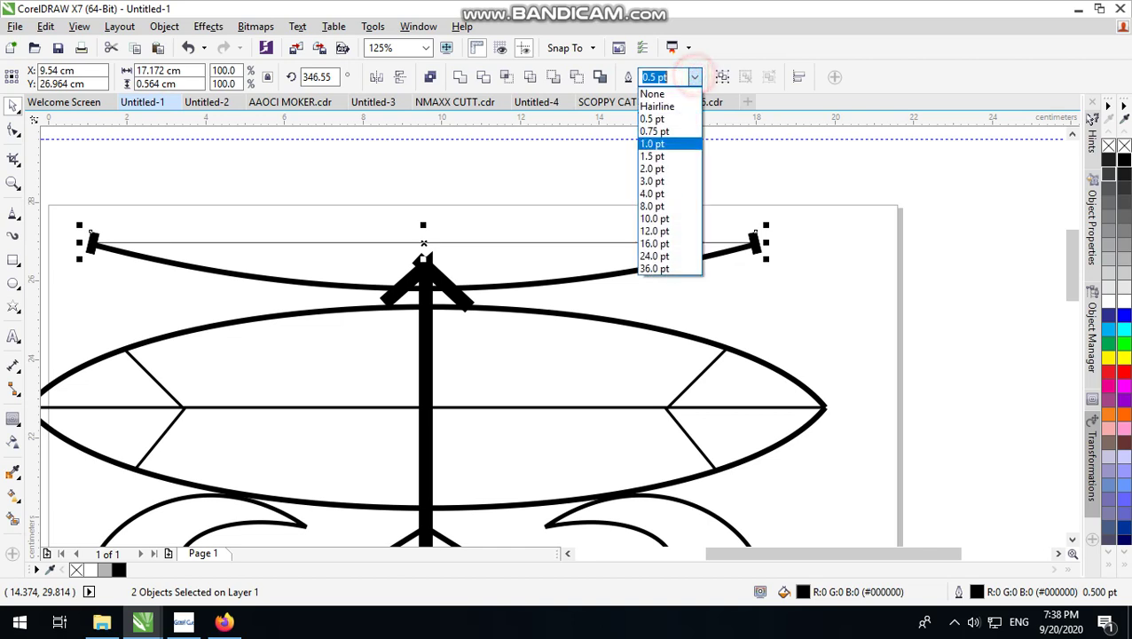
pyautogui.click(662, 165)
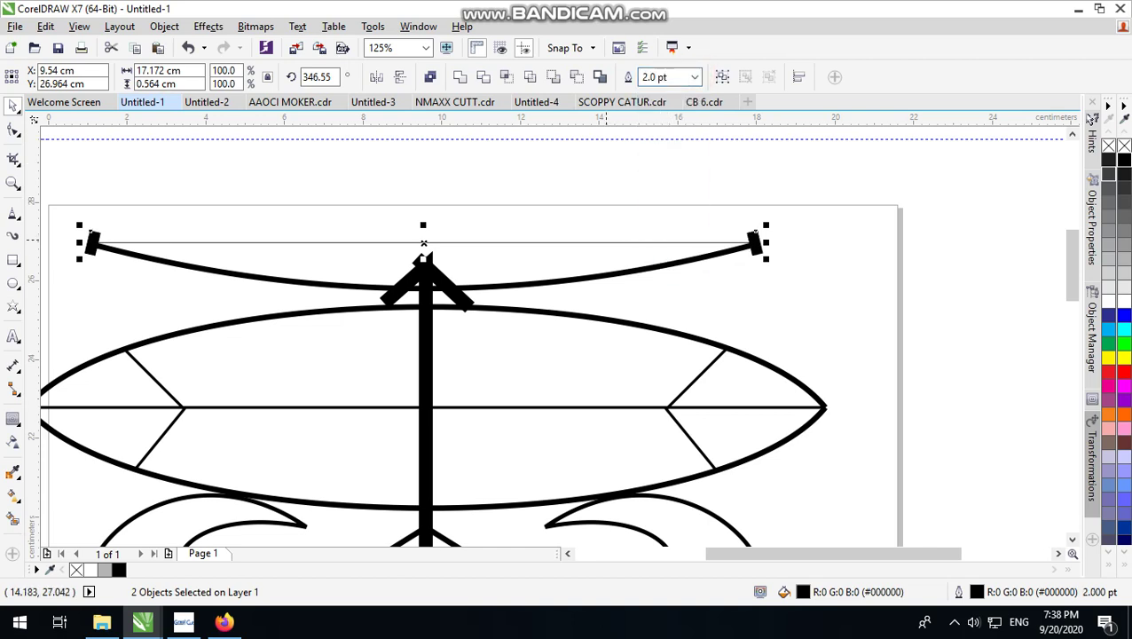
# - Set the outline of the straight line between the arc's ends to 2 pt and deselect it
pyautogui.click(606, 241)
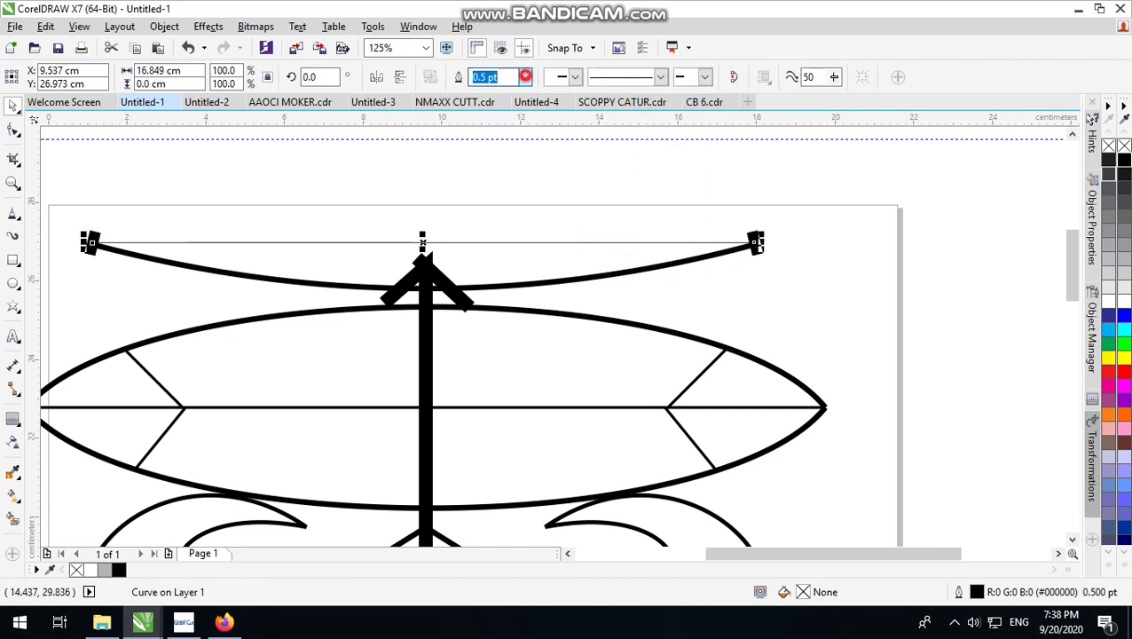
pyautogui.click(525, 76)
pyautogui.click(512, 163)
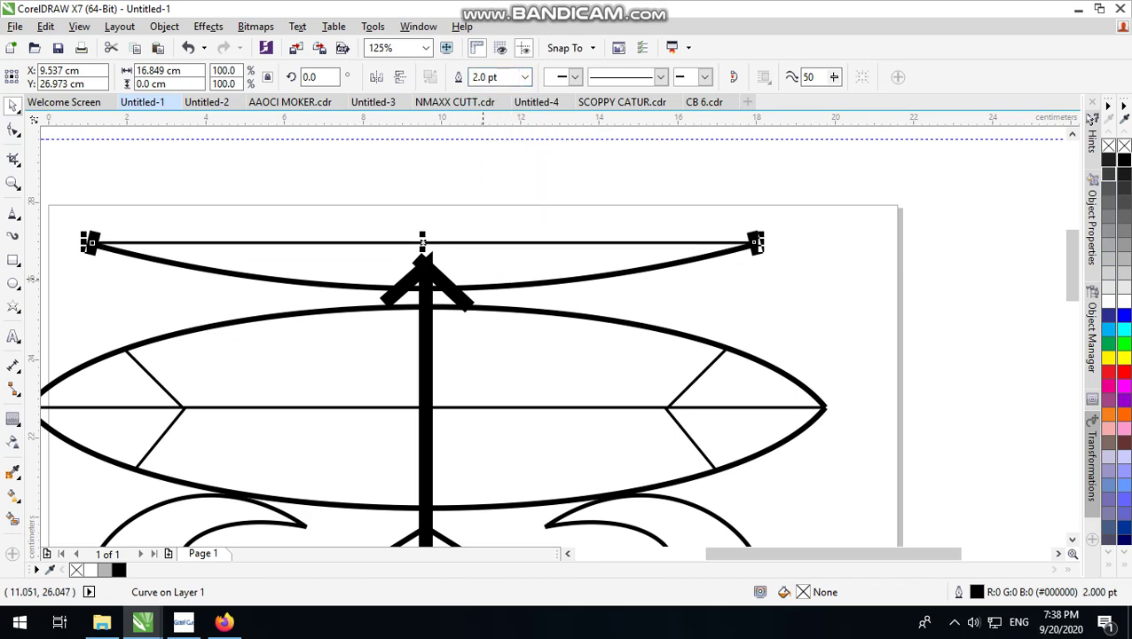
pyautogui.scroll(-2, 475, 251)
pyautogui.scroll(1, 519, 303)
pyautogui.click(646, 289)
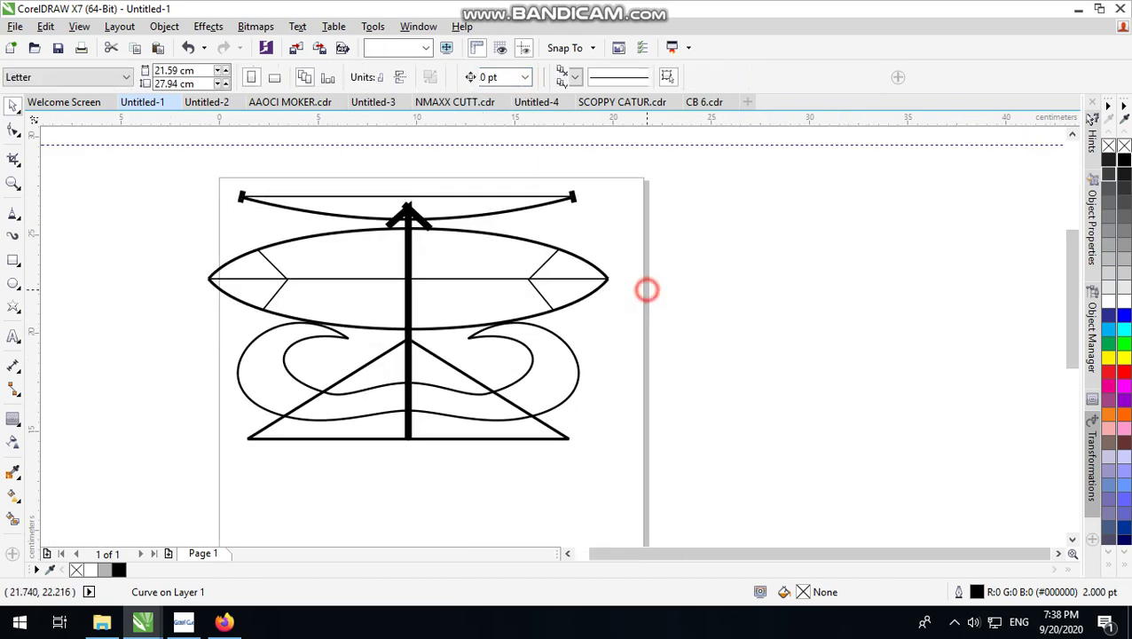
# - Draw a five-pointed star about 0.87 by 0.88 cm at the inner tip of the left crescent band
pyautogui.scroll(2, 380, 399)
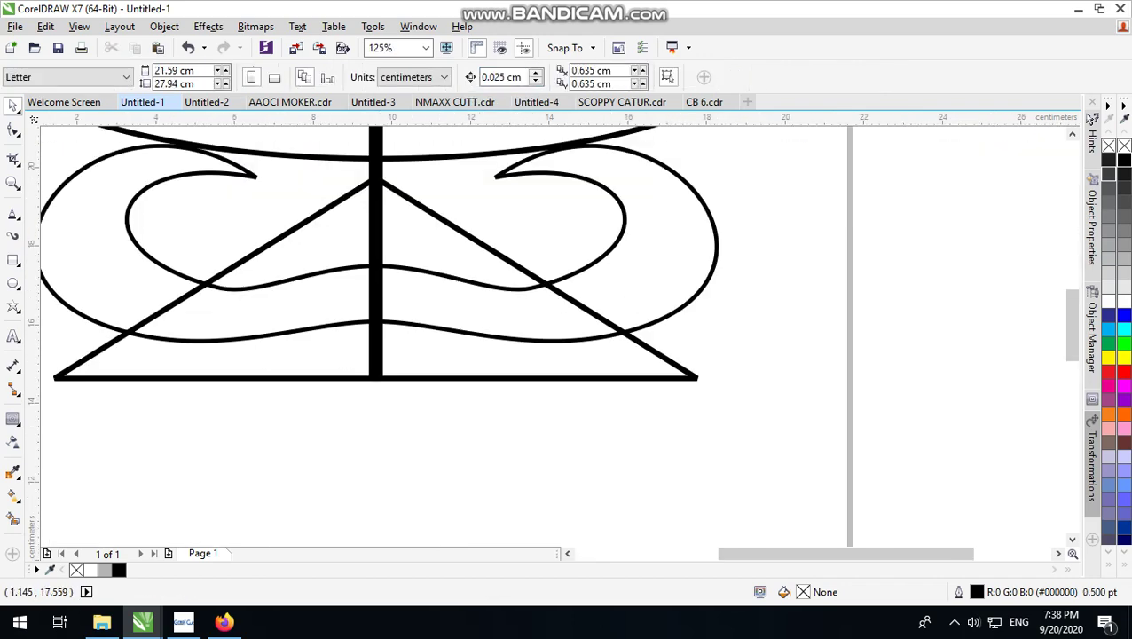
pyautogui.click(14, 306)
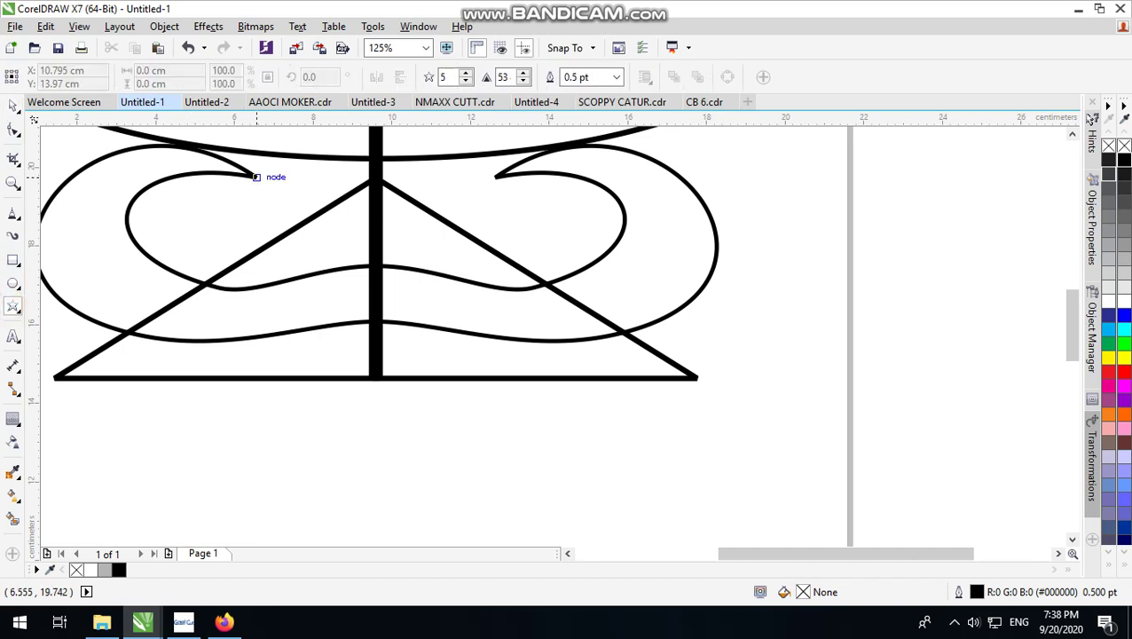
pyautogui.moveTo(255, 177)
pyautogui.mouseDown()
pyautogui.moveTo(290, 211)
pyautogui.moveTo(253, 166)
pyautogui.mouseUp()
pyautogui.click(13, 105)
pyautogui.scroll(2, 288, 195)
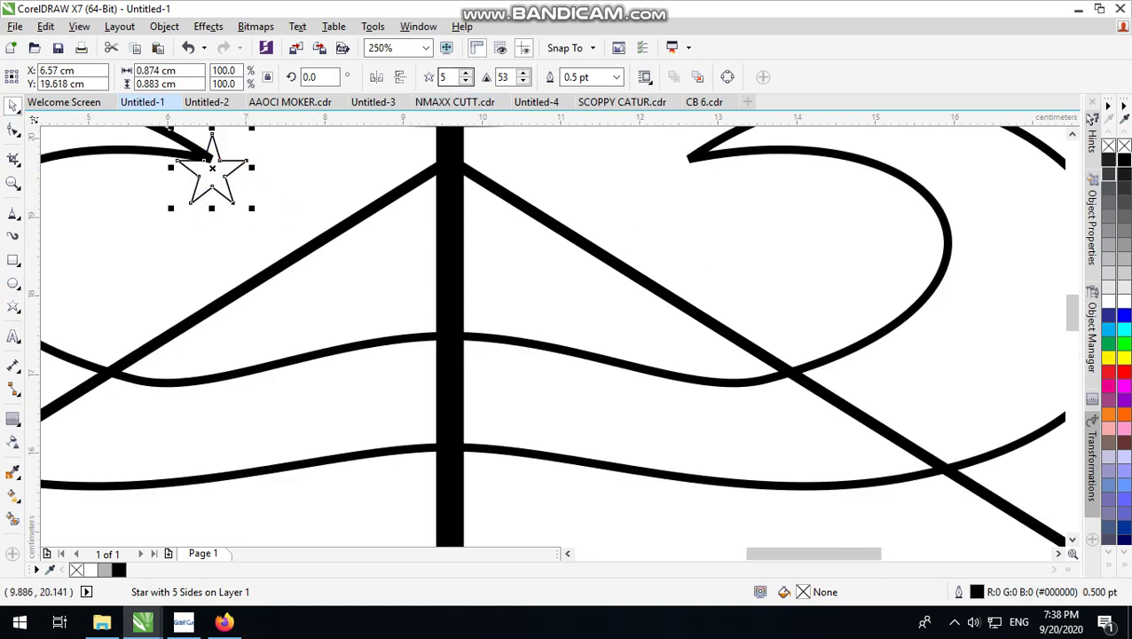
# - Try a 3 pt outline on the star at the left crescent band's tip
pyautogui.click(616, 77)
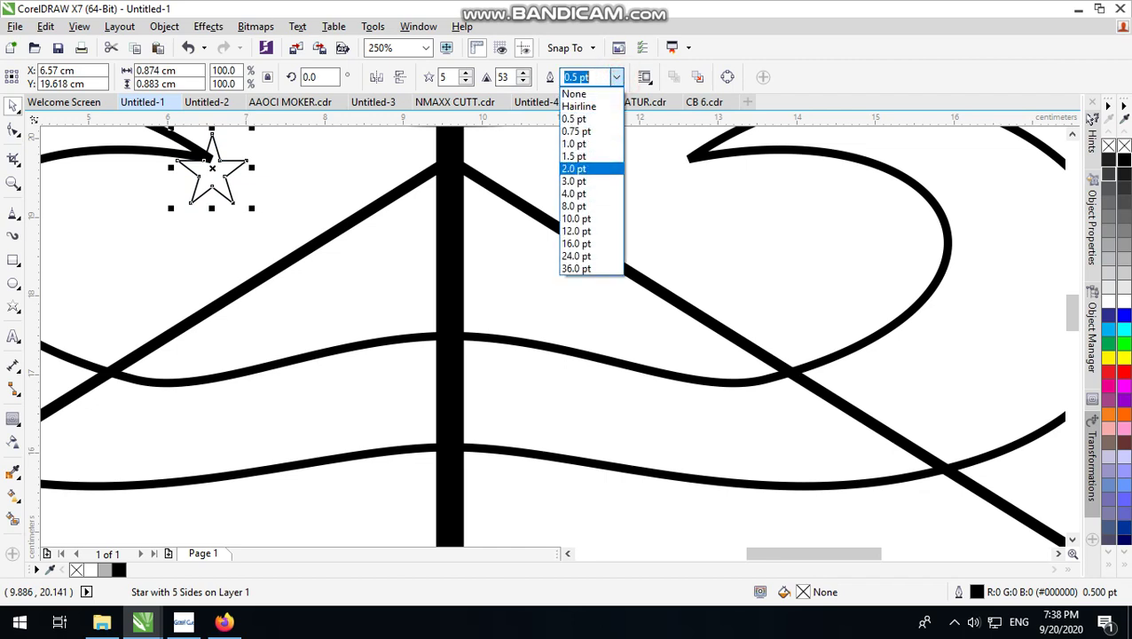
pyautogui.click(573, 180)
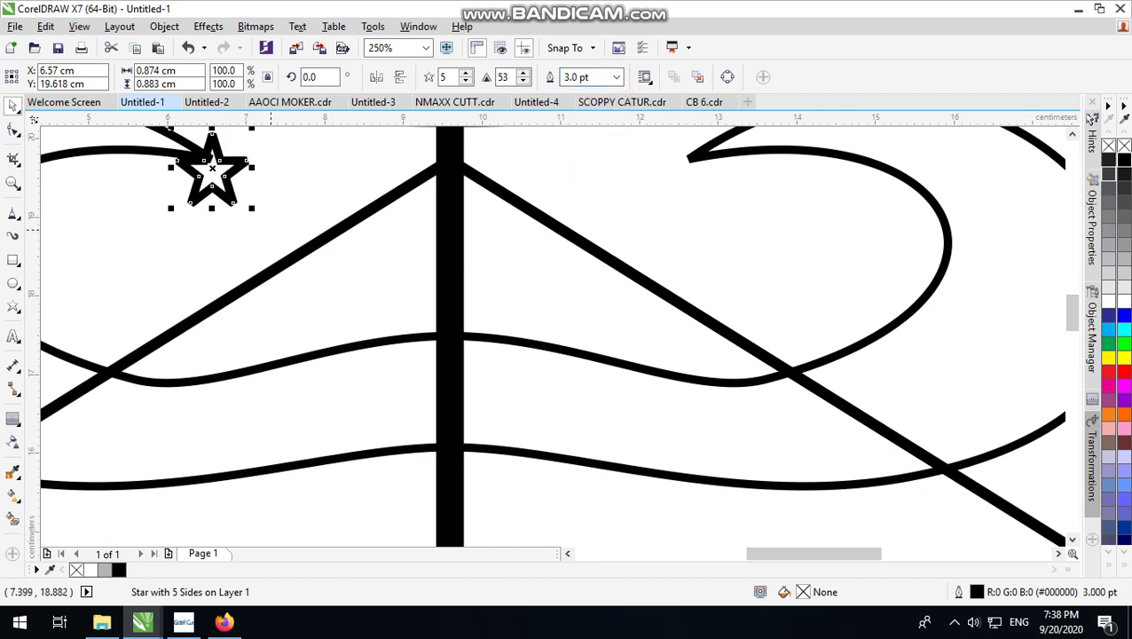
pyautogui.scroll(-2, 239, 235)
pyautogui.scroll(2, 244, 226)
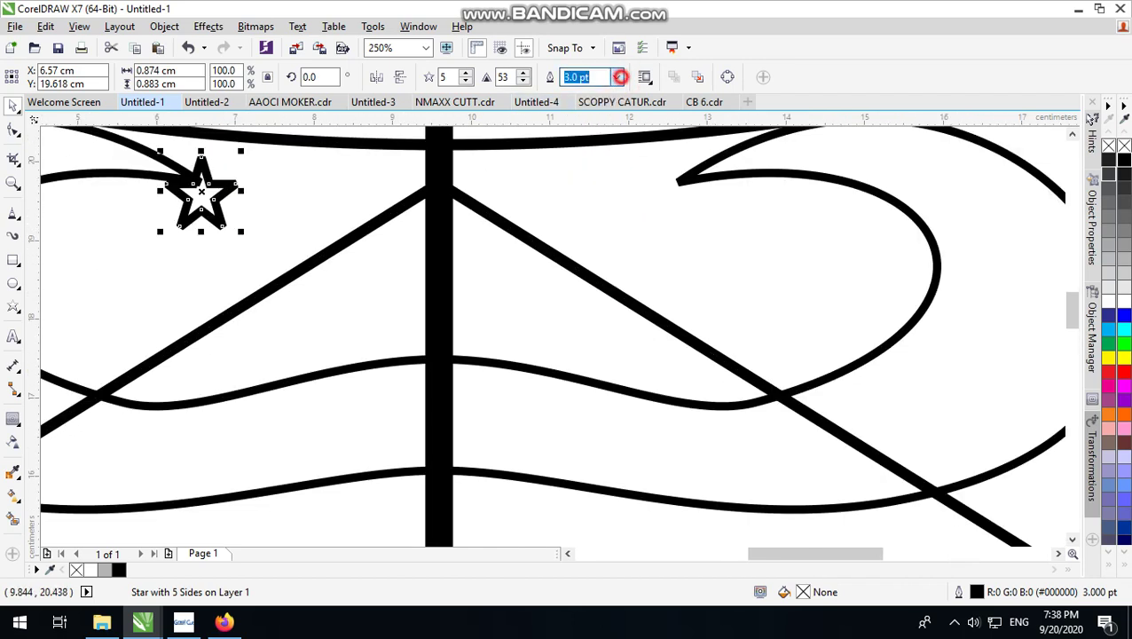
# - Set the star's outline to 2 pt and shift it slightly to about X 6.67, Y 19.6 cm at the left band's tip
pyautogui.click(616, 77)
pyautogui.click(596, 169)
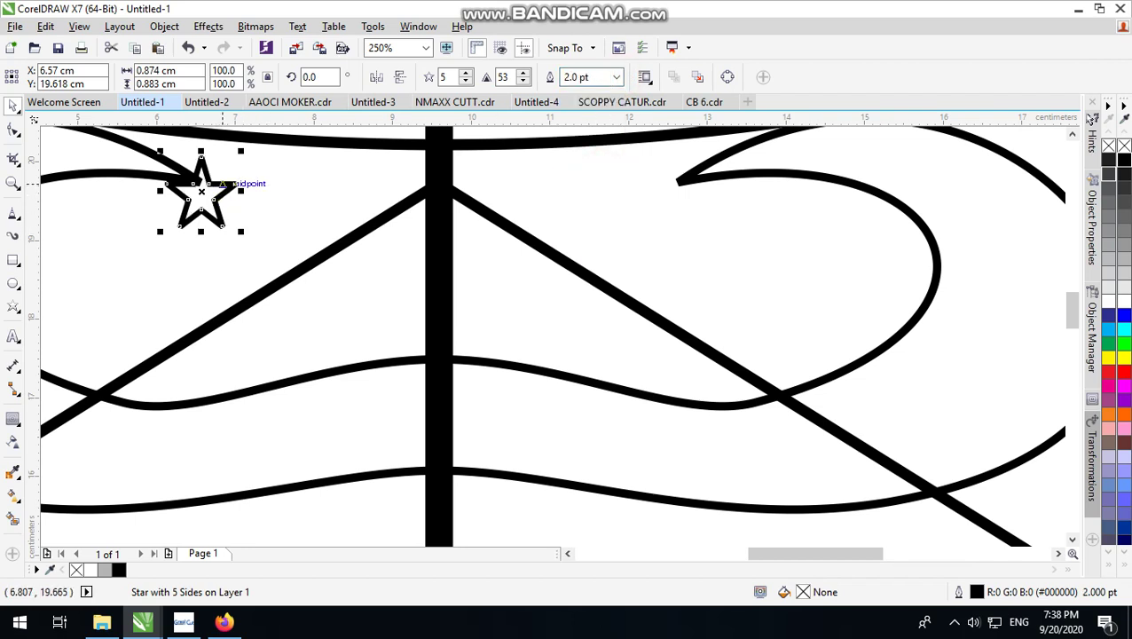
pyautogui.moveTo(222, 183); pyautogui.dragTo(254, 207)
pyautogui.scroll(2, 235, 182)
pyautogui.scroll(-2, 245, 207)
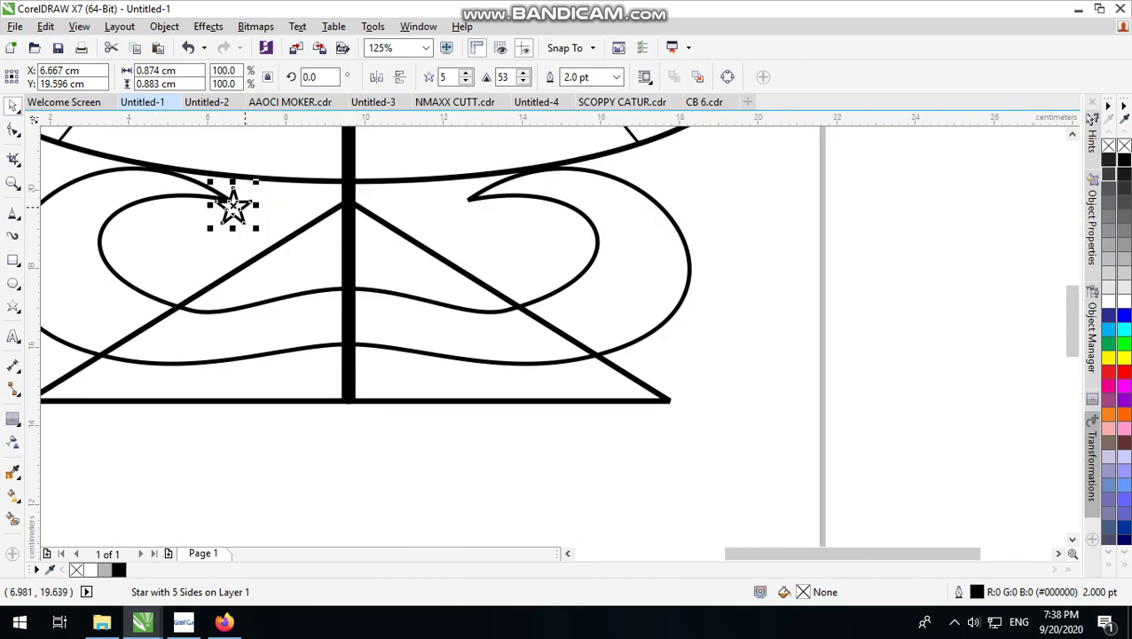
pyautogui.click(852, 251)
pyautogui.scroll(-2, 207, 234)
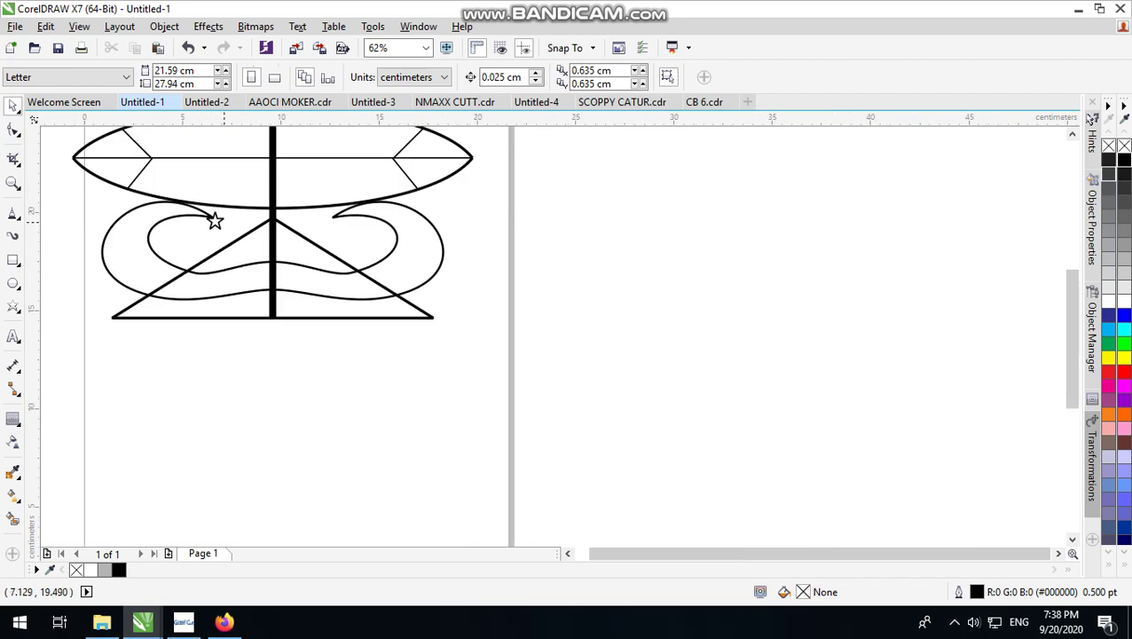
# - Place a copy of the star level with the original at the right crescent band's inner tip, about X 12.52 cm
pyautogui.scroll(2, 224, 219)
pyautogui.moveTo(218, 220); pyautogui.dragTo(451, 218)
pyautogui.scroll(2, 452, 219)
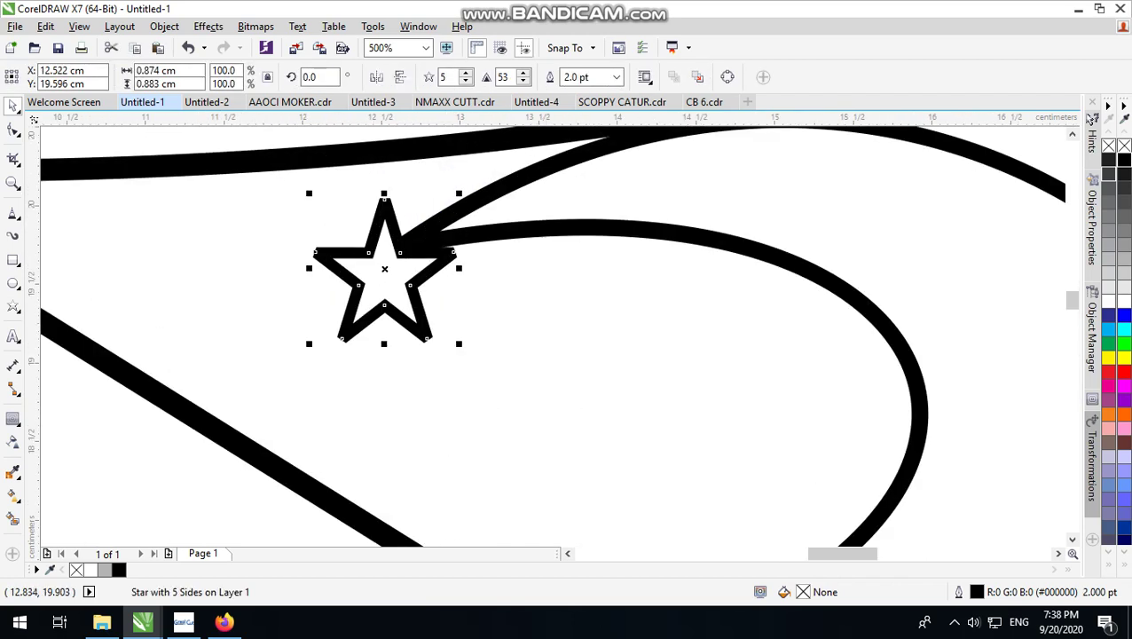
pyautogui.scroll(-4, 393, 240)
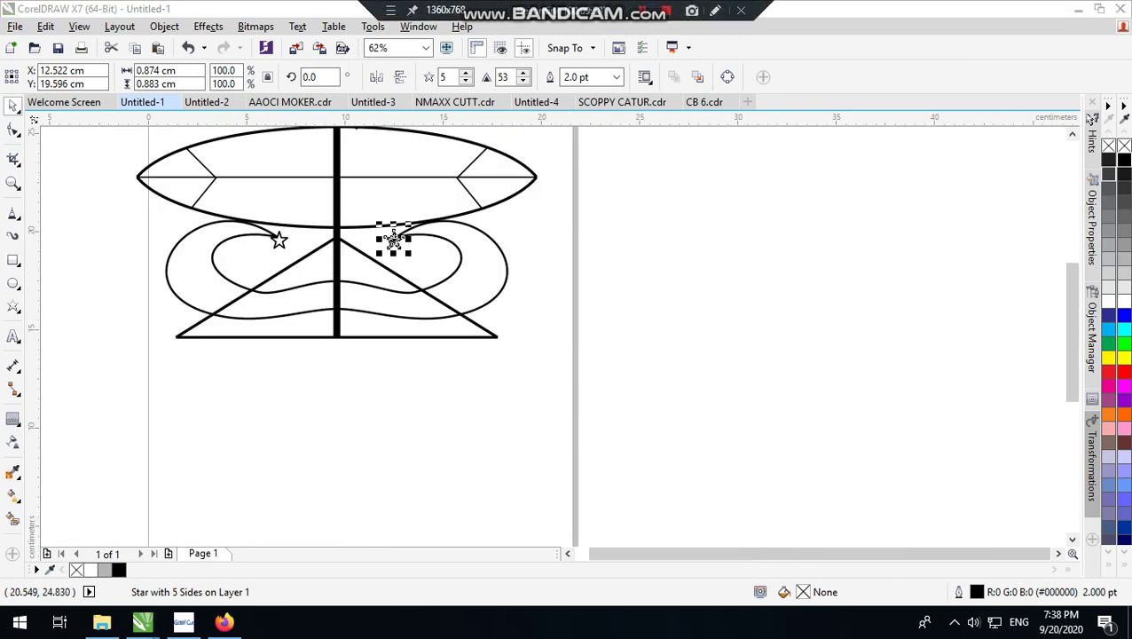